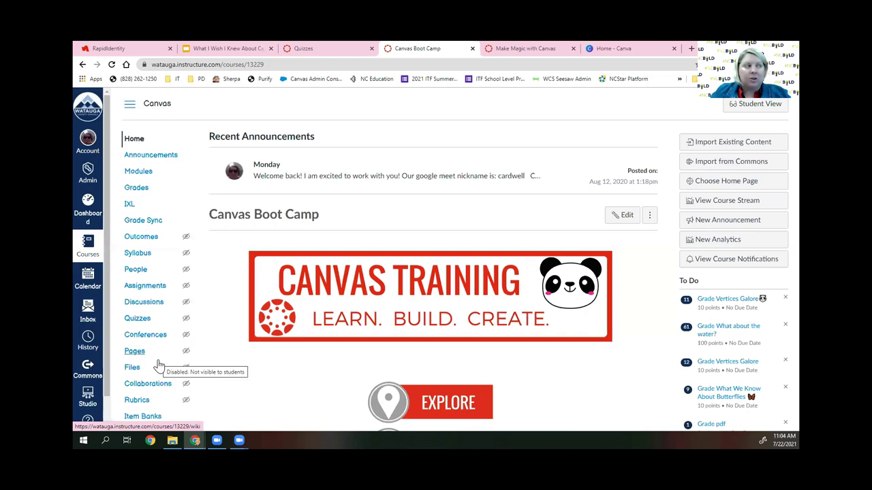
# Open the Canvas Boot Camp course settings and show the course navigation configuration
pyautogui.scroll(-1, 191, 365)
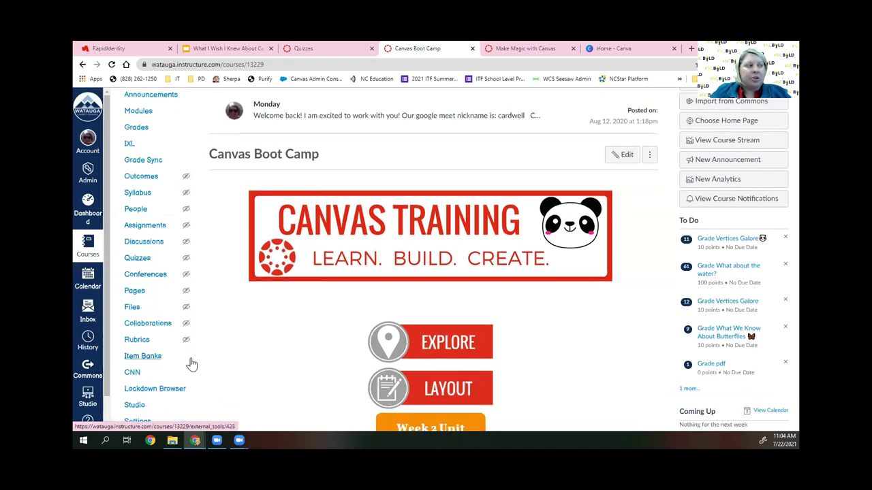
pyautogui.scroll(1, 191, 364)
pyautogui.scroll(-3, 193, 361)
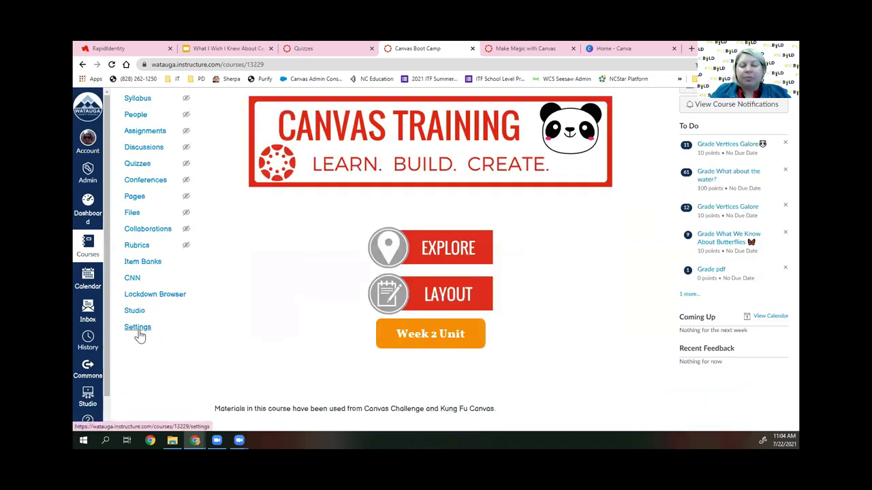
pyautogui.click(138, 329)
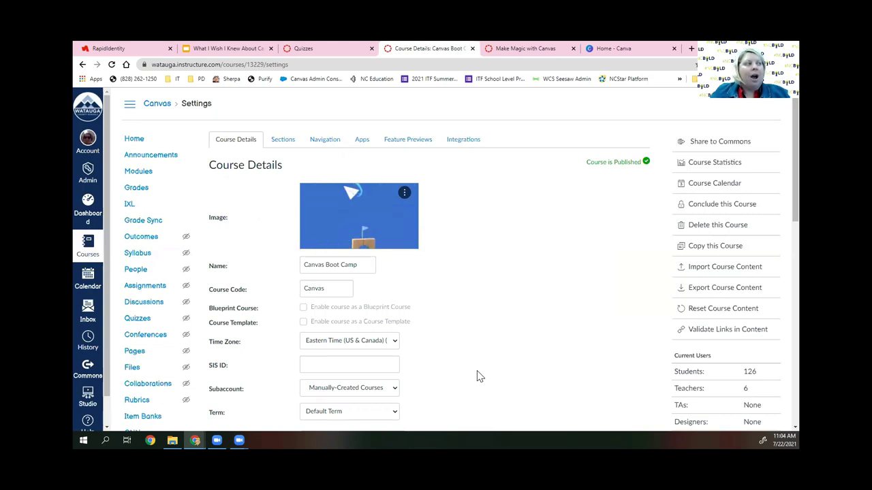
pyautogui.click(328, 143)
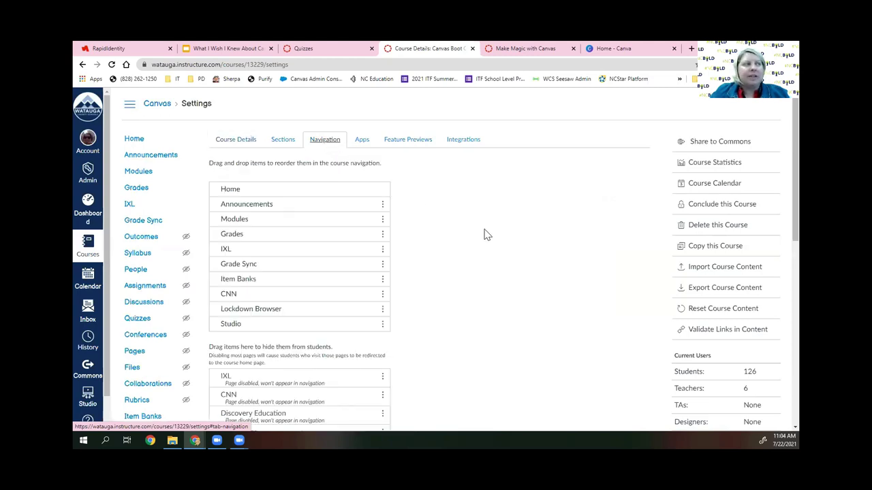
# Move Studio, Lockdown Browser, CNN, Item Banks, Grade Sync and IXL into the course navigation items hidden from students
pyautogui.scroll(-2, 487, 234)
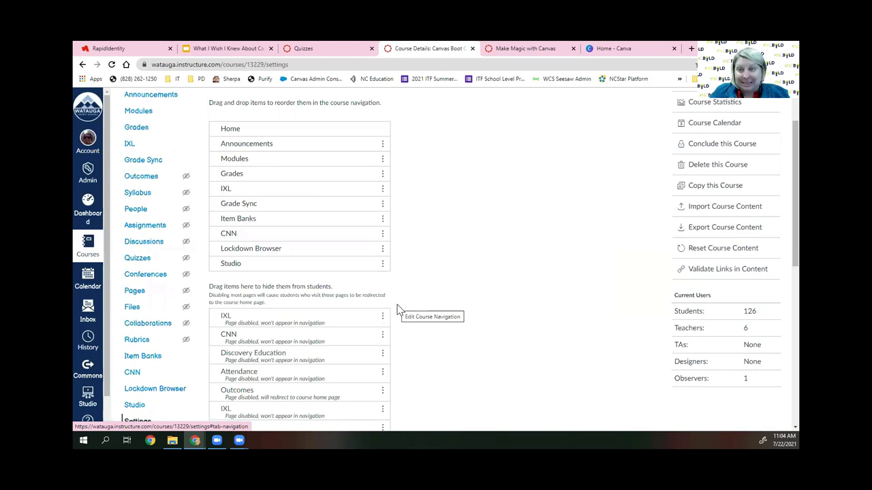
pyautogui.moveTo(300, 264); pyautogui.dragTo(295, 291)
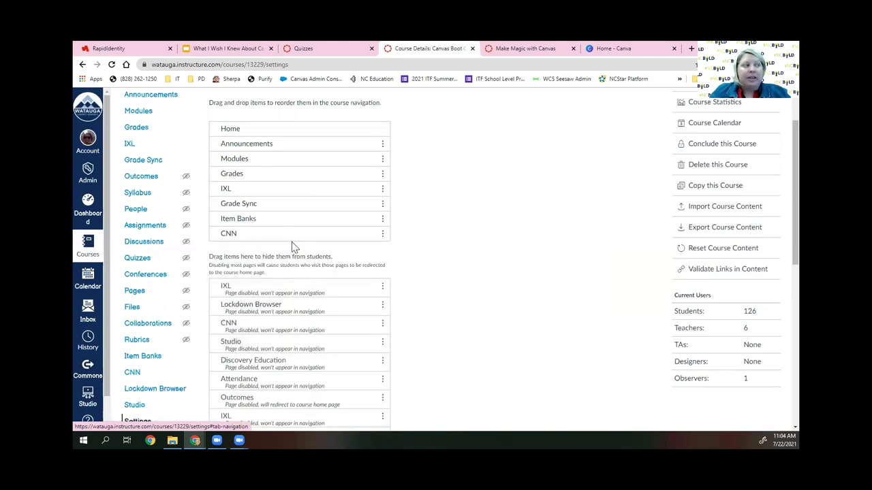
pyautogui.moveTo(293, 237); pyautogui.dragTo(292, 320)
pyautogui.moveTo(306, 220); pyautogui.dragTo(308, 311)
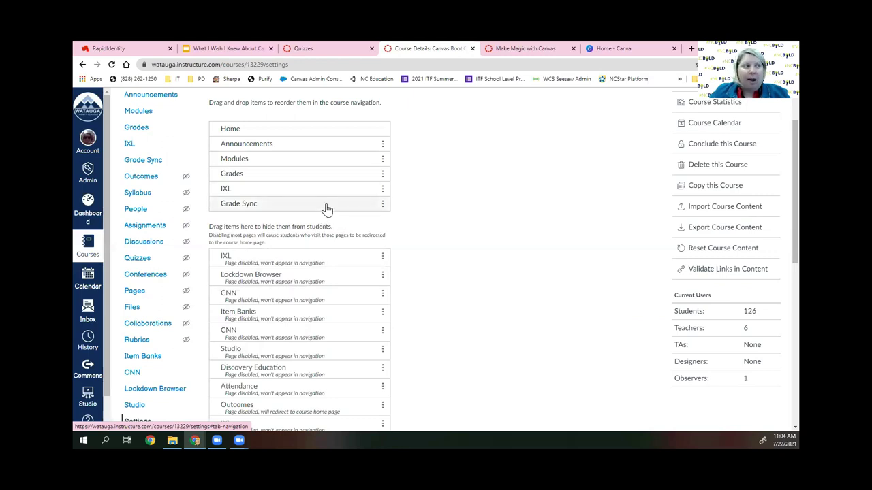
pyautogui.moveTo(327, 207); pyautogui.dragTo(345, 249)
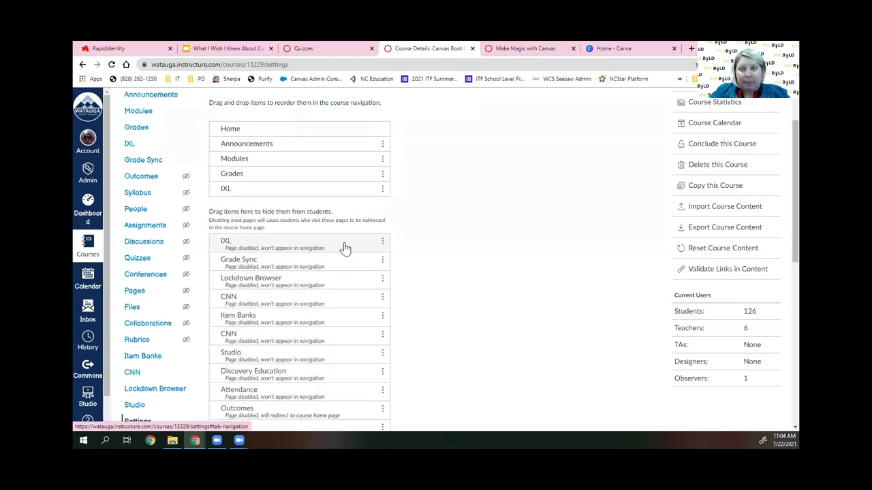
pyautogui.scroll(-1, 342, 247)
pyautogui.scroll(1, 324, 215)
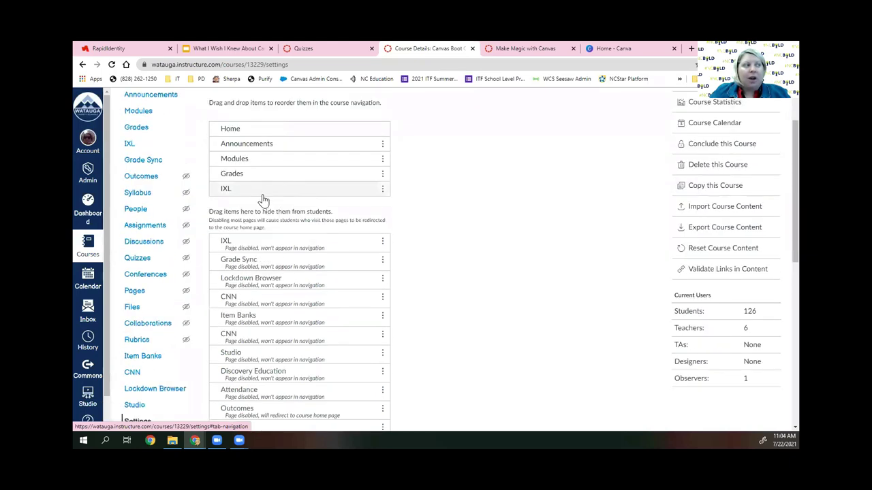
pyautogui.moveTo(262, 195); pyautogui.dragTo(331, 225)
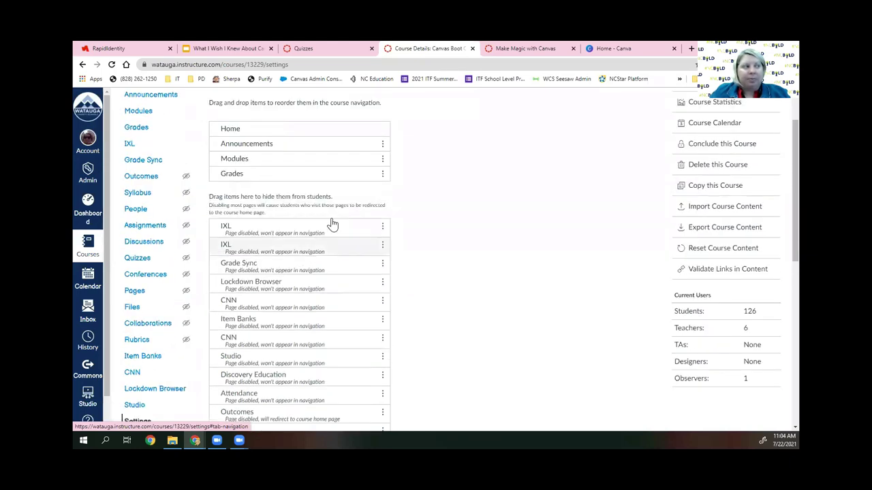
# Disable Grades in the course navigation and save the navigation changes
pyautogui.click(382, 178)
pyautogui.click(378, 198)
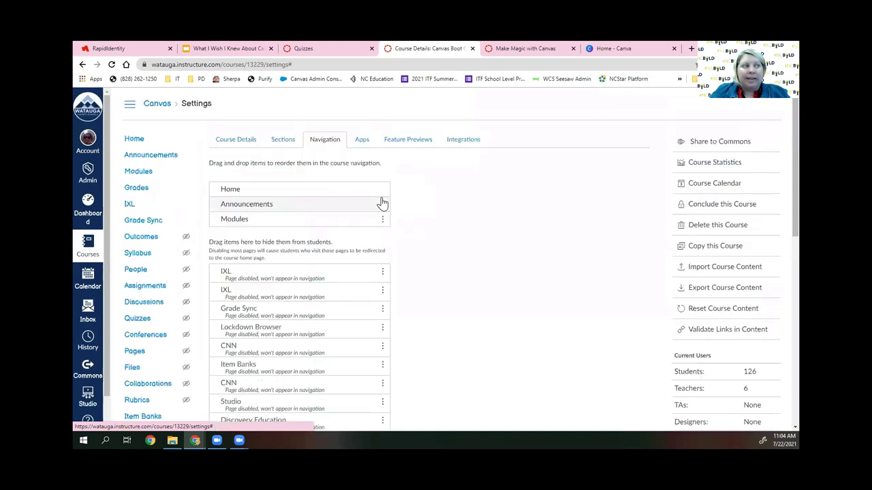
pyautogui.scroll(-1, 455, 253)
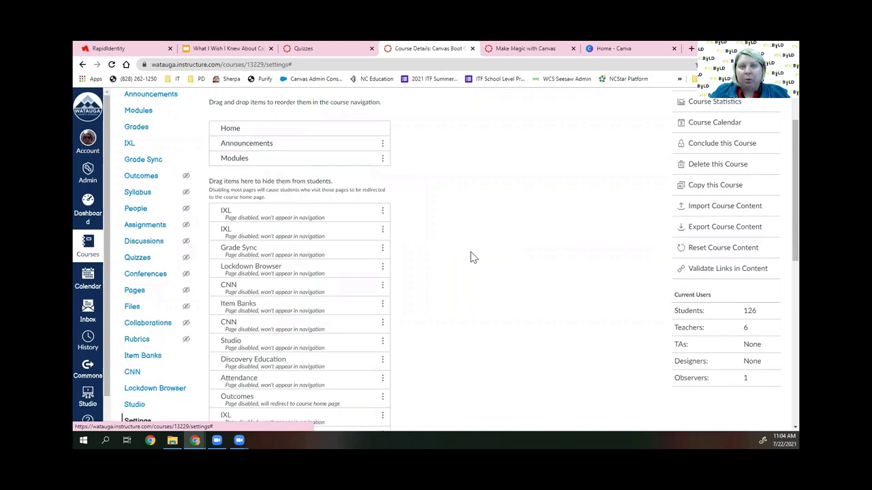
pyautogui.scroll(-8, 485, 265)
pyautogui.scroll(-1, 477, 306)
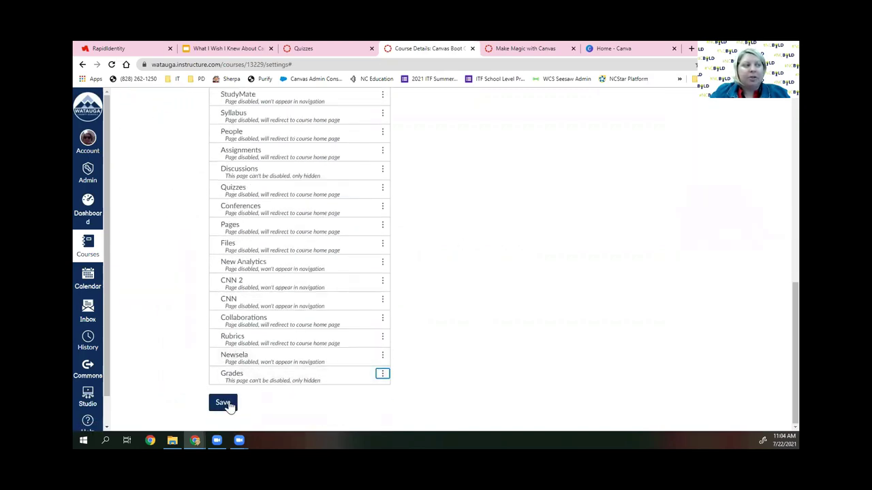
pyautogui.click(224, 403)
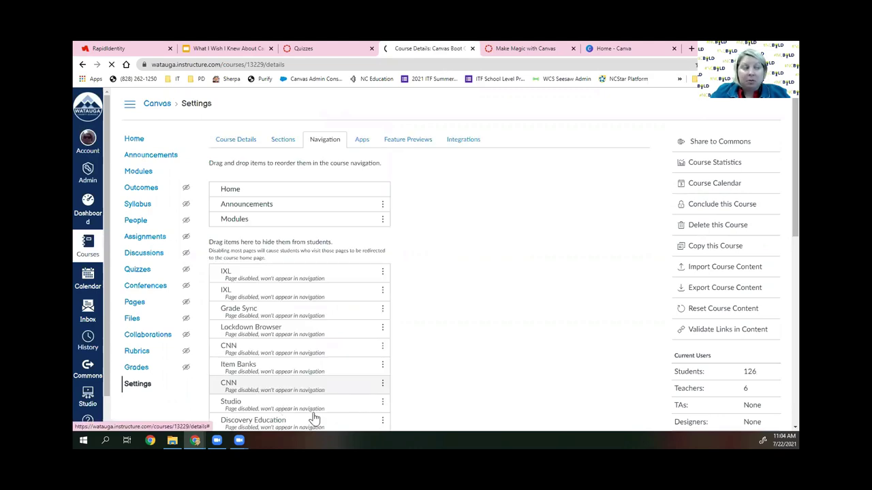
# Return to the course home page, consult the Navigation pro tips slide in Google Slides, and switch back to Canvas
pyautogui.click(160, 143)
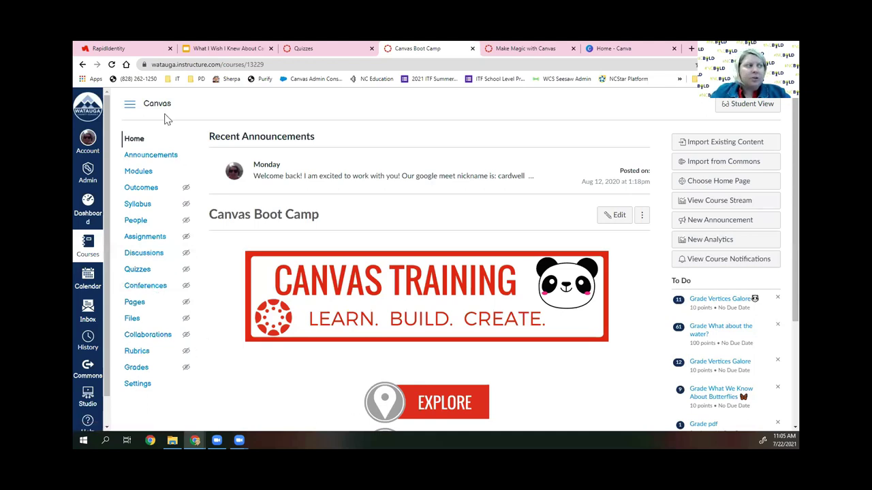
pyautogui.click(228, 48)
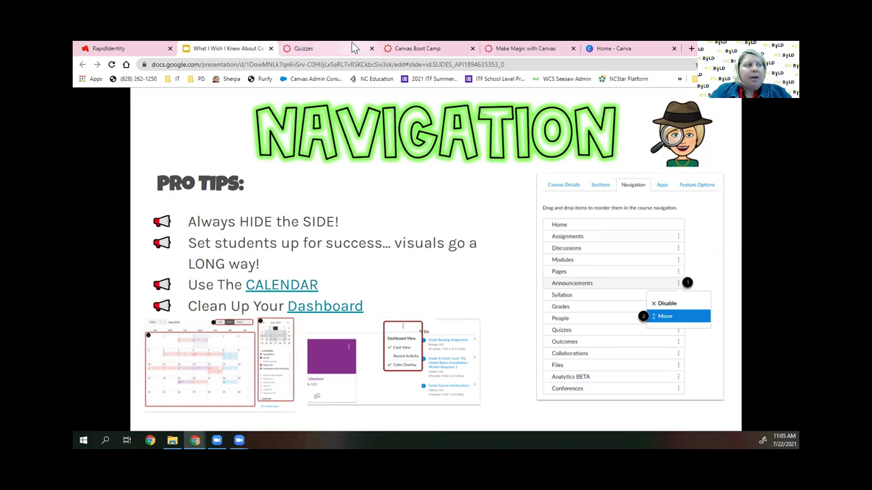
pyautogui.click(418, 45)
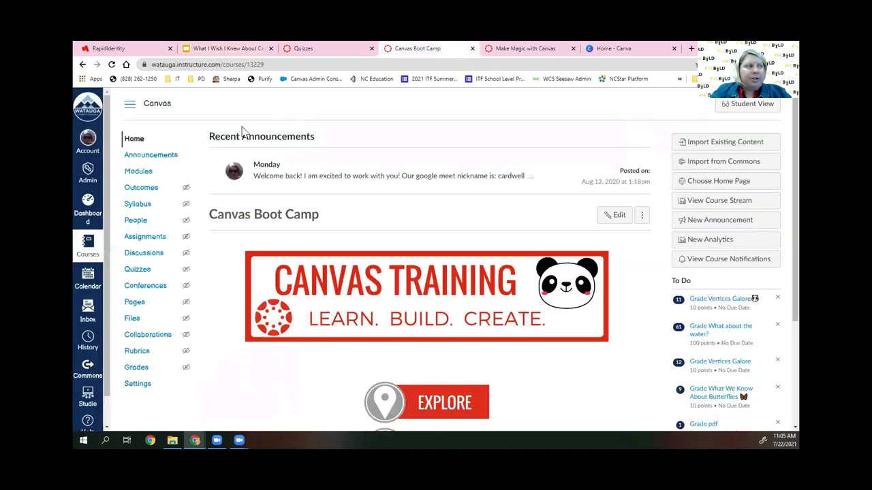
# Add a published assignment titled Homework to the calendar, due Thu Jul 22, 2021, for the Canvas Boot Camp course
pyautogui.click(98, 289)
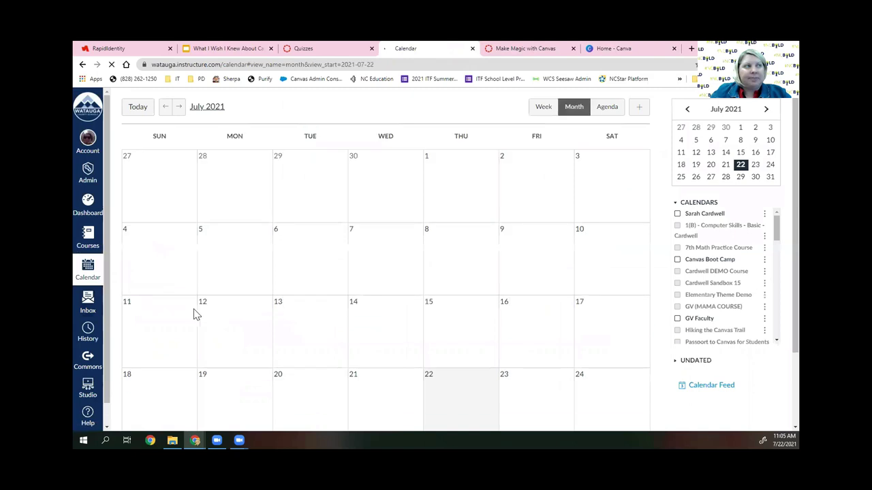
pyautogui.click(439, 391)
pyautogui.click(385, 188)
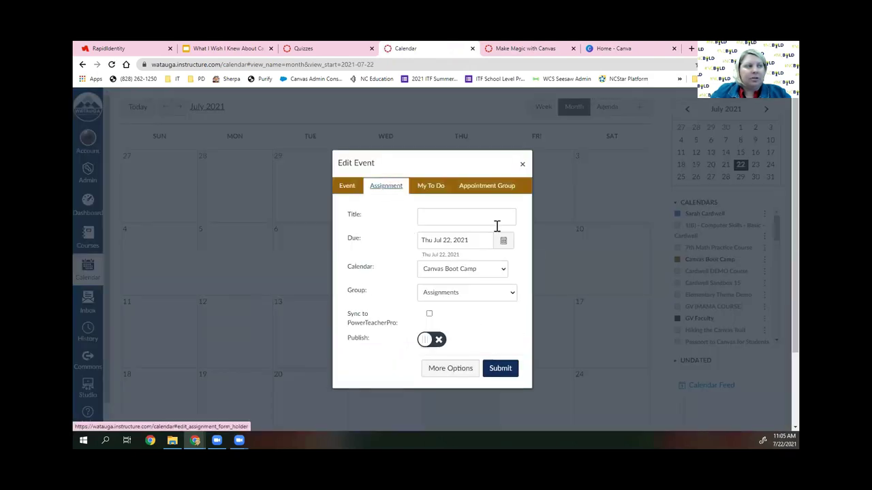
pyautogui.click(463, 215)
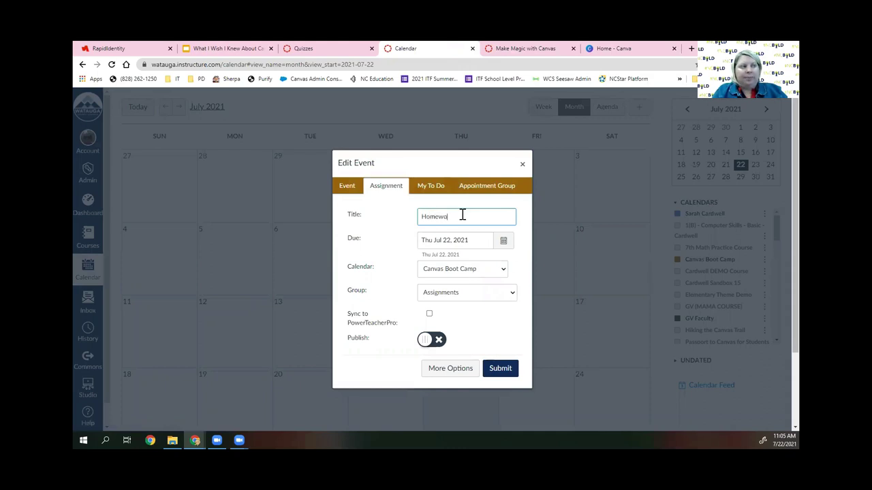
pyautogui.click(443, 342)
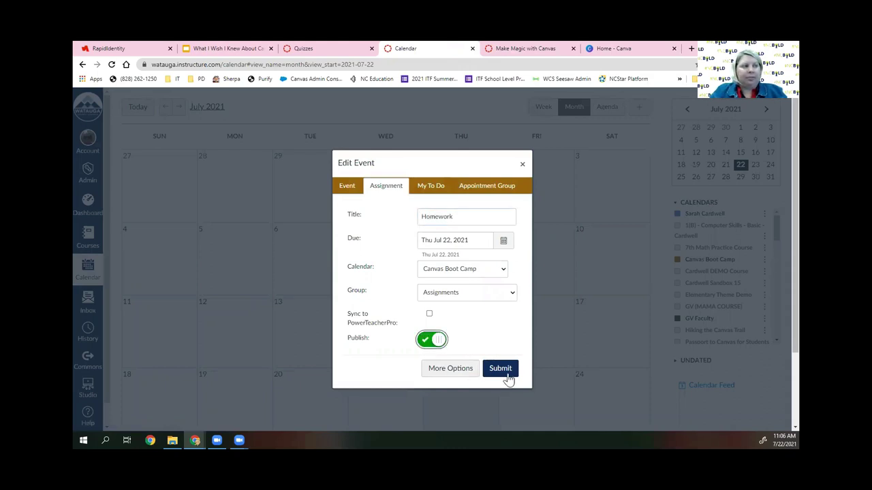
pyautogui.click(509, 372)
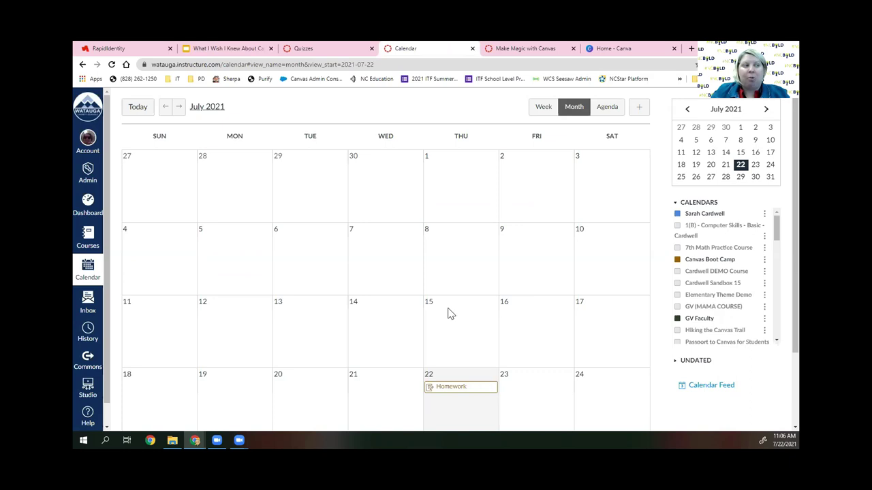
# Reschedule the Homework assignment to July 23 on the calendar
pyautogui.moveTo(484, 399)
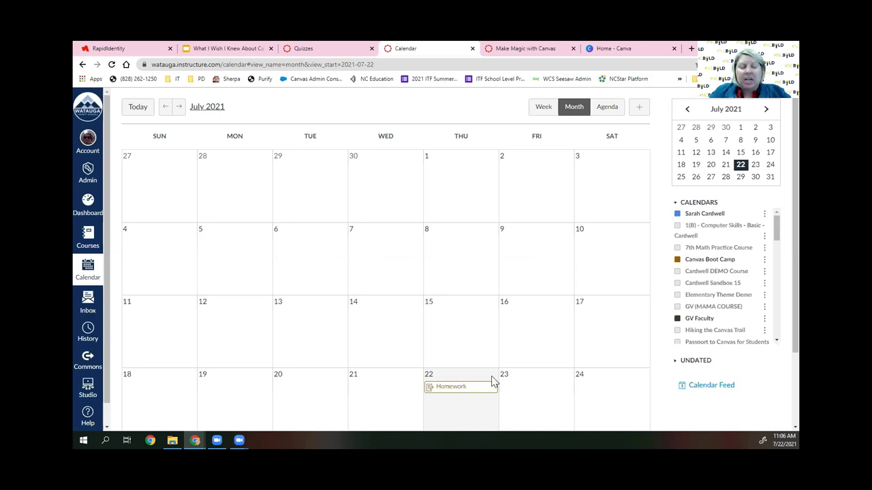
pyautogui.moveTo(462, 389)
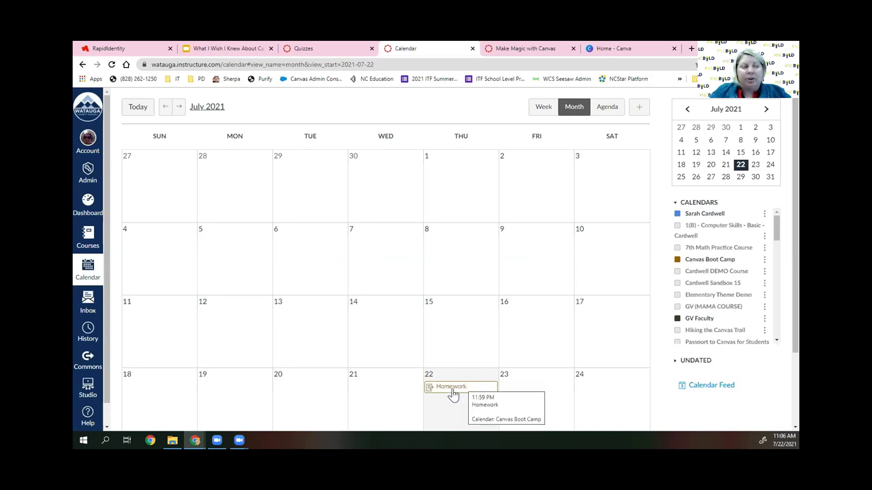
pyautogui.moveTo(460, 390); pyautogui.dragTo(537, 399)
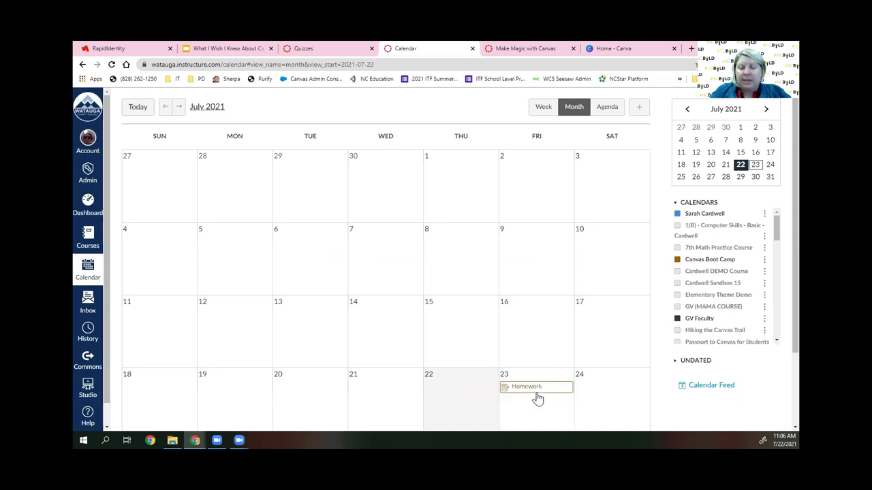
# Show August 2021 in the mini calendar and reschedule the Homework assignment to August 9
pyautogui.scroll(-2, 554, 375)
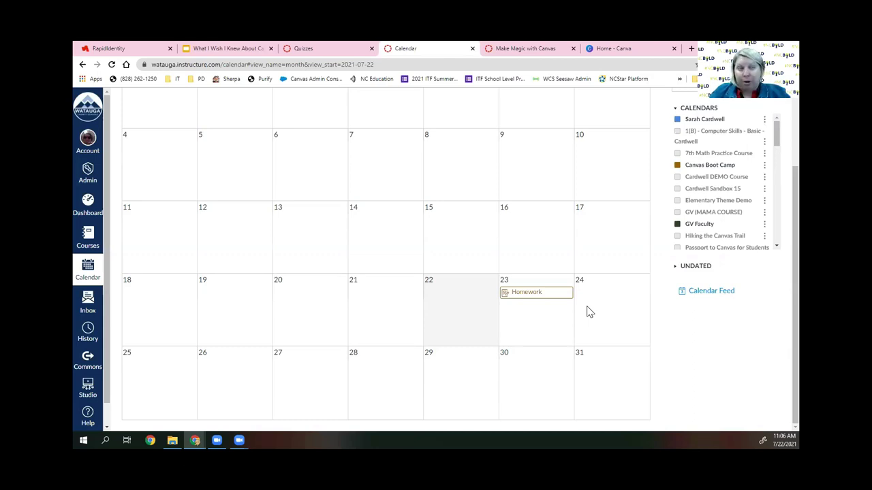
pyautogui.moveTo(530, 301)
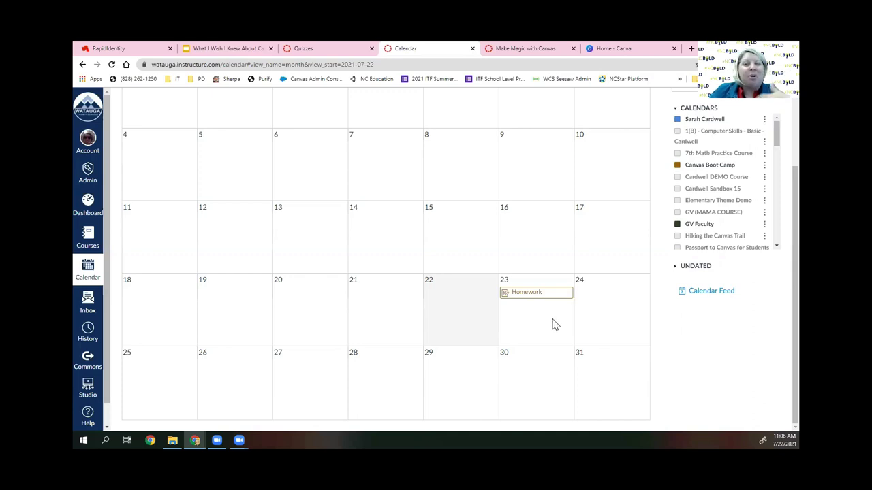
pyautogui.scroll(2, 640, 266)
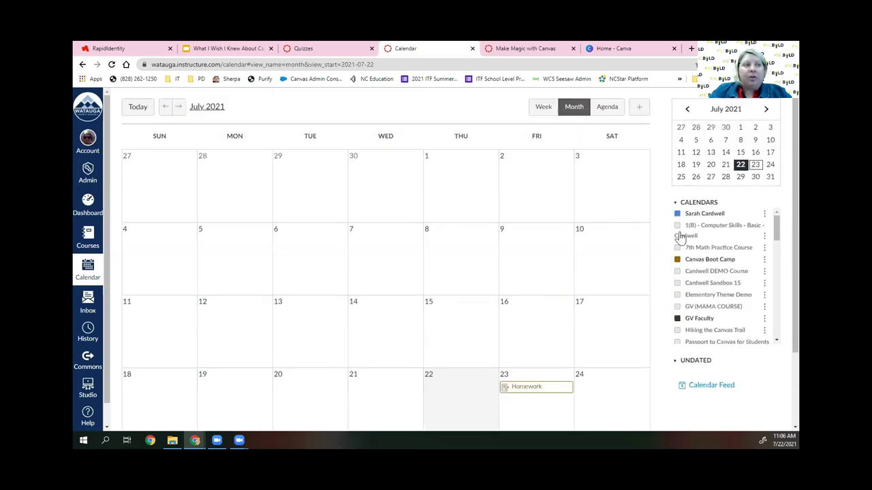
pyautogui.click(766, 111)
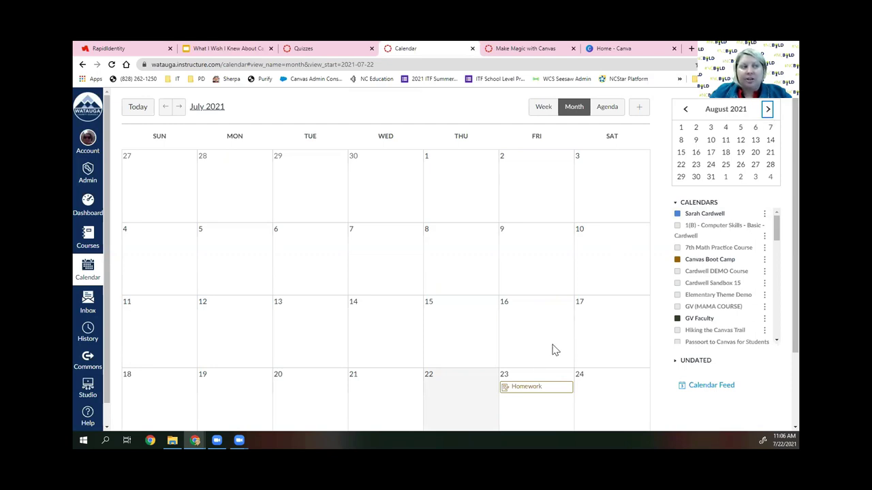
pyautogui.moveTo(523, 389); pyautogui.dragTo(709, 175)
pyautogui.moveTo(701, 146); pyautogui.dragTo(698, 145)
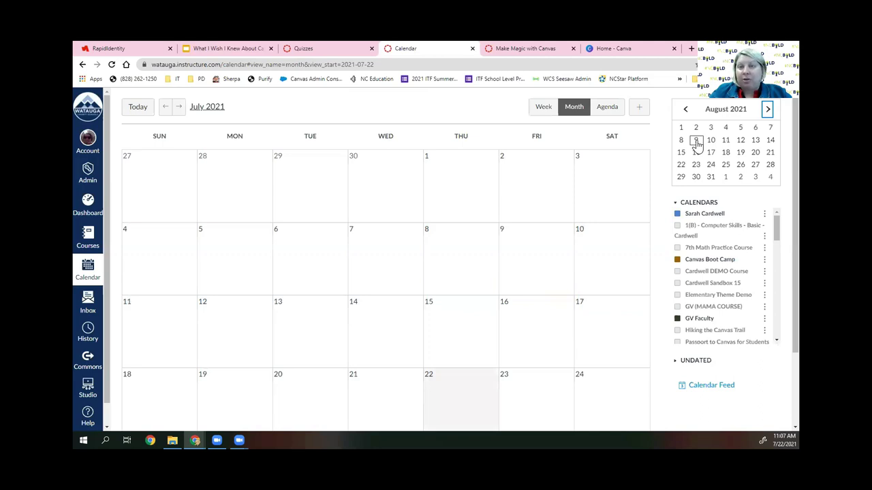
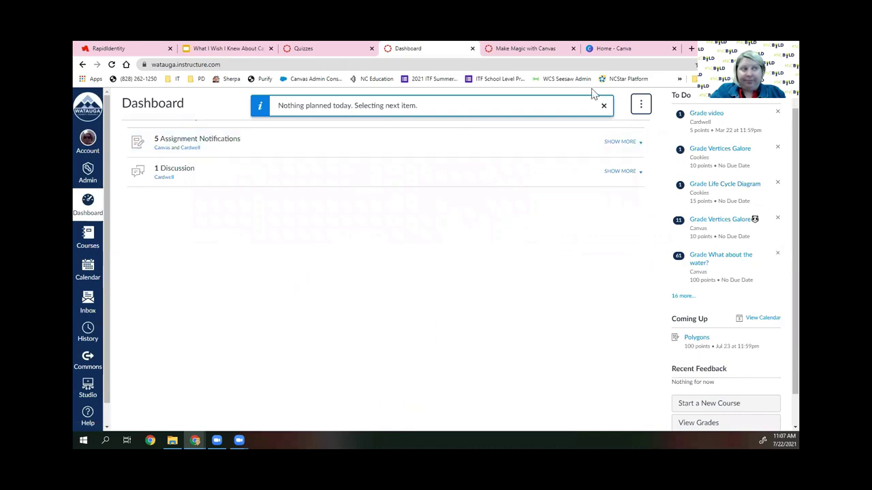
# Switch the dashboard to Card View and turn on Color Overlay for the course cards
pyautogui.click(640, 103)
pyautogui.click(639, 143)
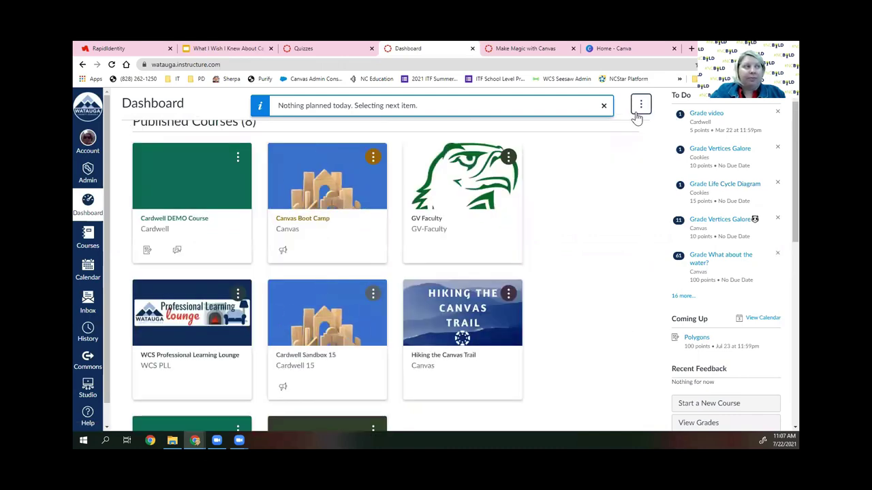
pyautogui.click(639, 104)
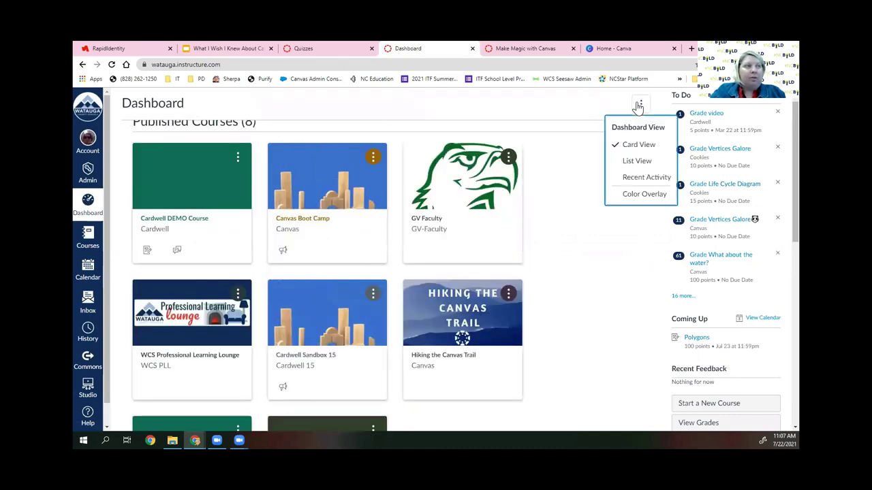
pyautogui.click(645, 194)
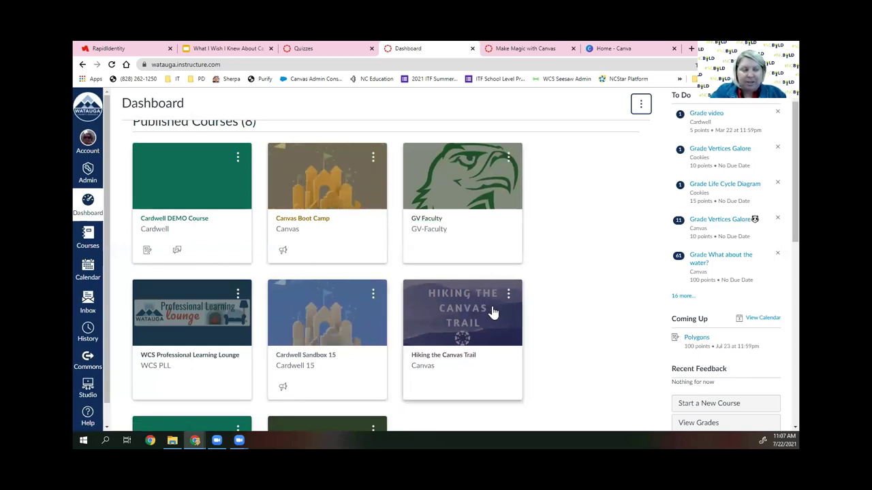
# Turn off Color Overlay for the dashboard course cards and look over the published courses
pyautogui.click(640, 109)
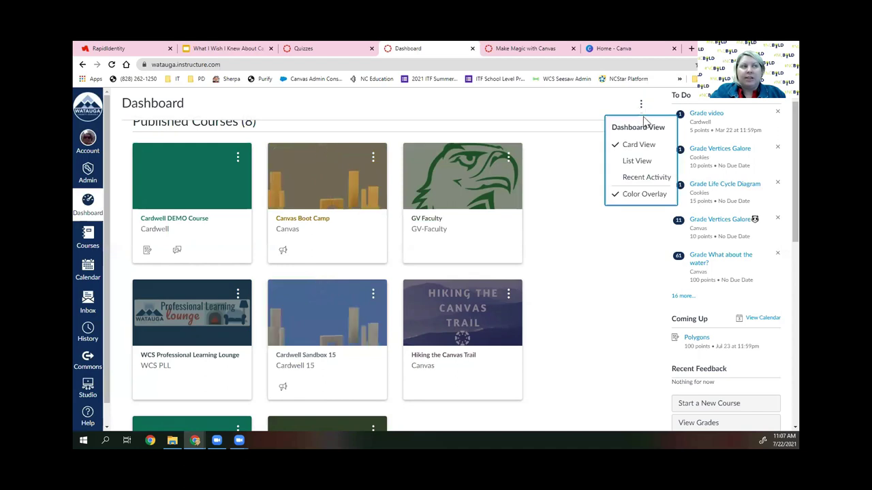
pyautogui.click(645, 194)
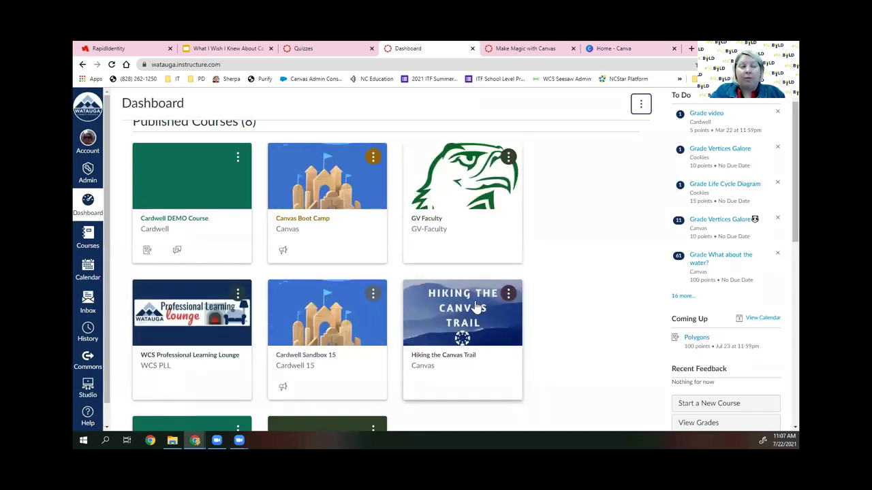
pyautogui.scroll(-1, 585, 277)
pyautogui.scroll(1, 585, 278)
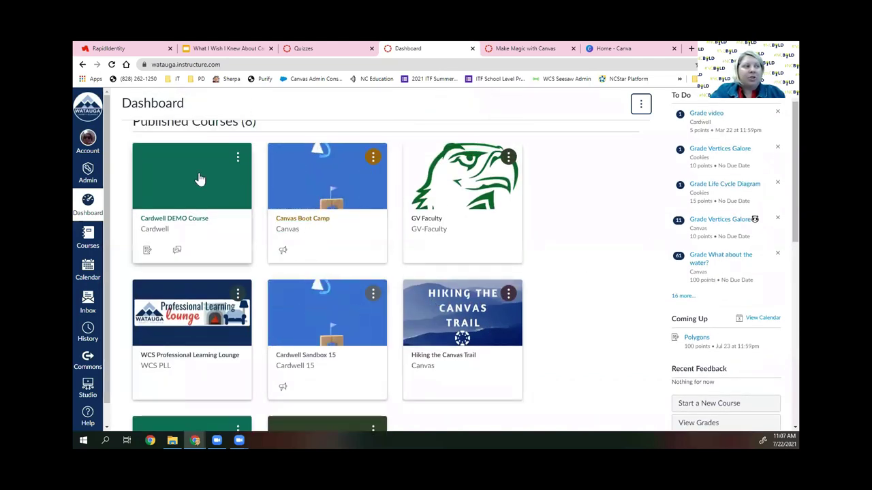
pyautogui.scroll(-1, 357, 267)
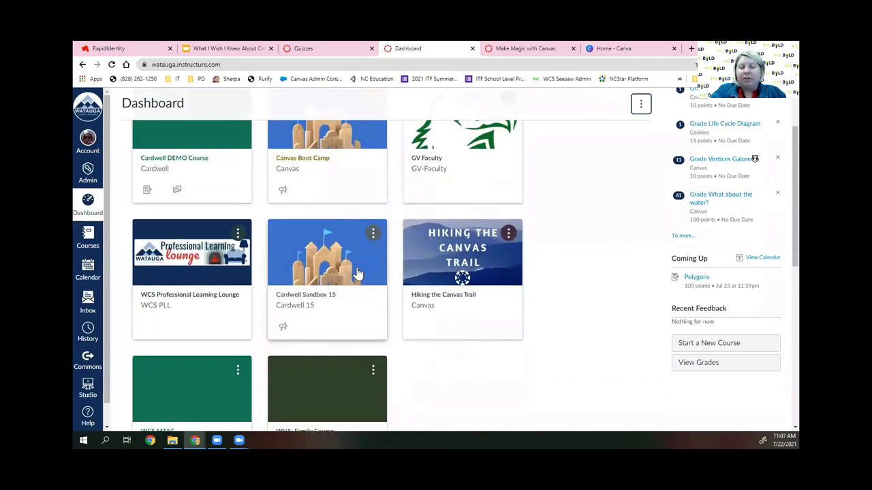
pyautogui.scroll(1, 357, 267)
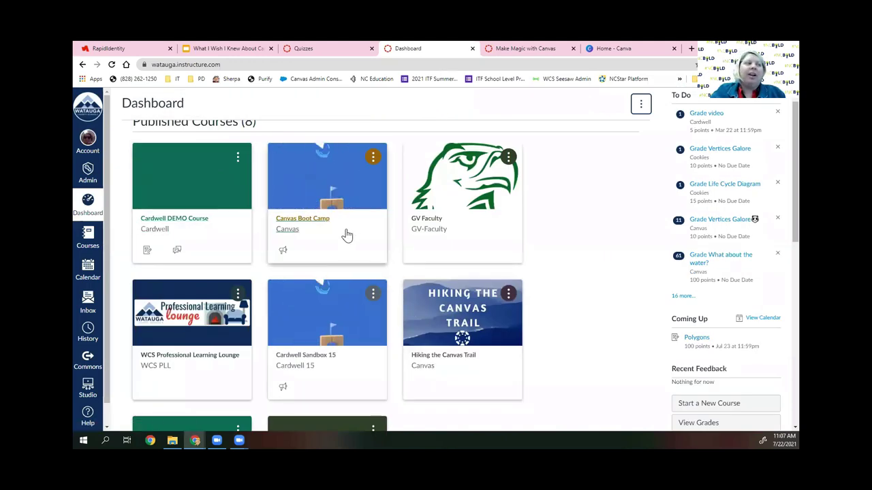
# Give the DEMO course card the nickname Demo and a light blue color
pyautogui.click(238, 159)
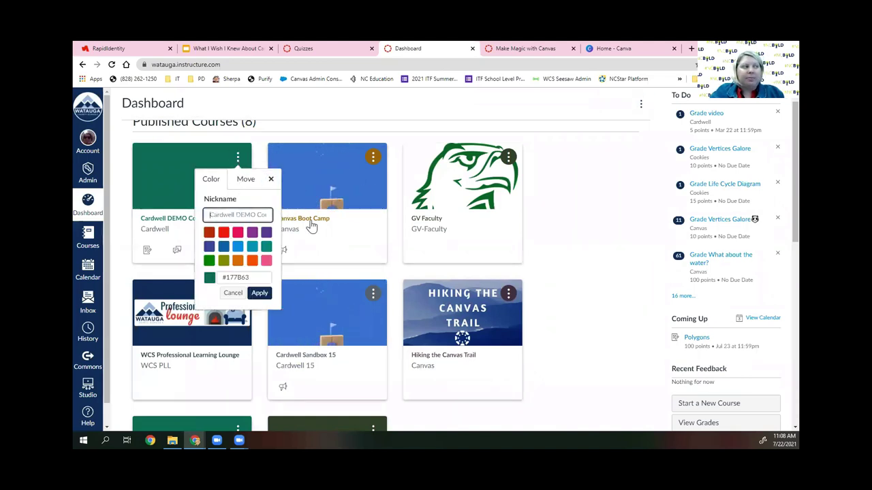
pyautogui.write('Demo')
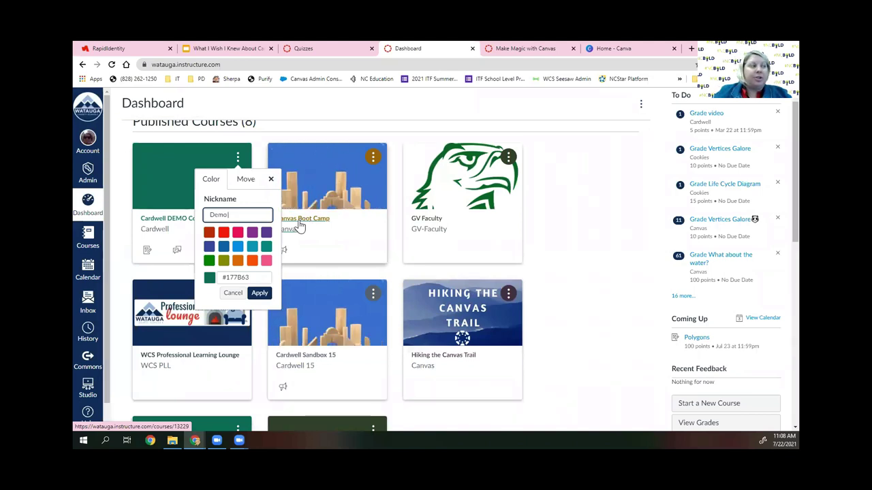
pyautogui.click(238, 248)
pyautogui.click(259, 294)
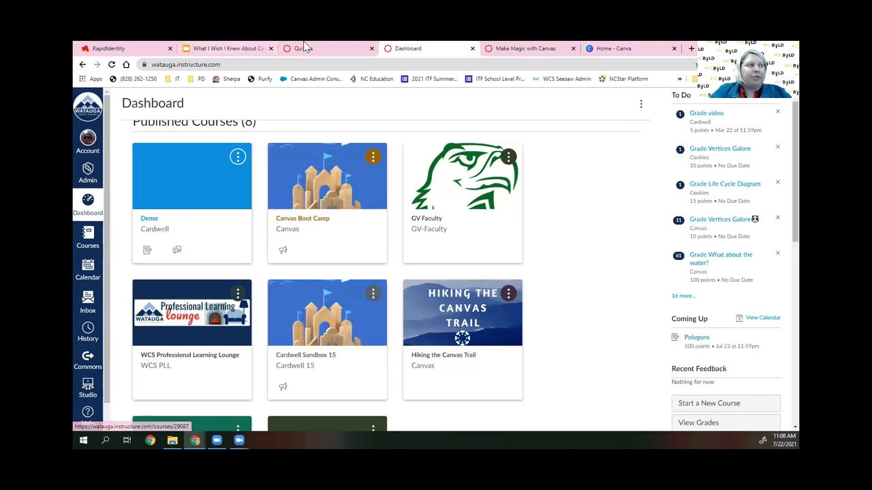
# Mark Canvas Level 1&2 as a favorite in the full course list and return to the dashboard
pyautogui.click(246, 48)
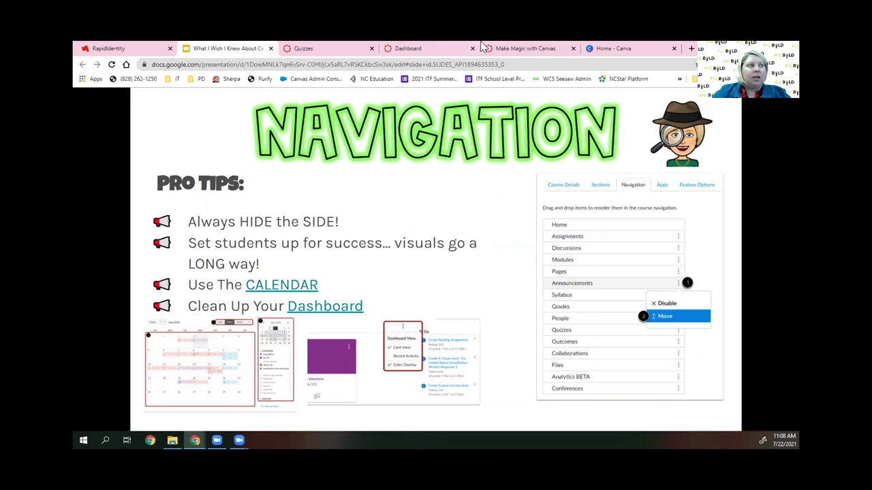
pyautogui.click(436, 48)
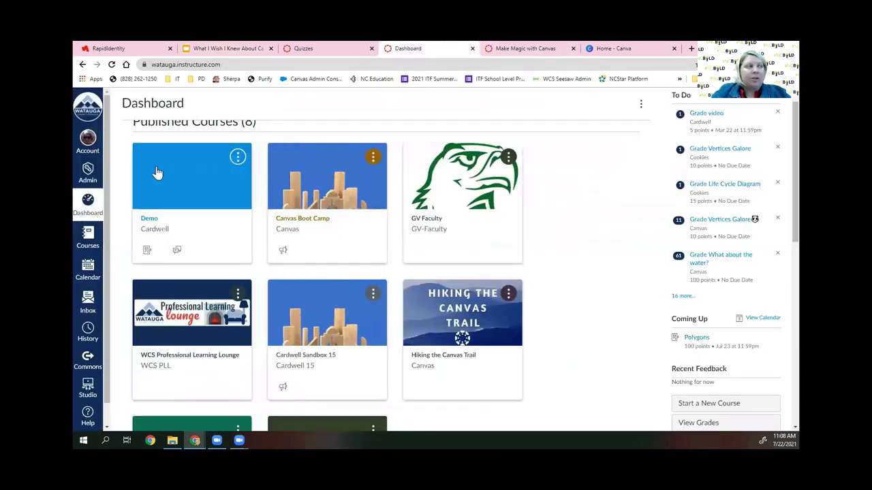
pyautogui.click(87, 248)
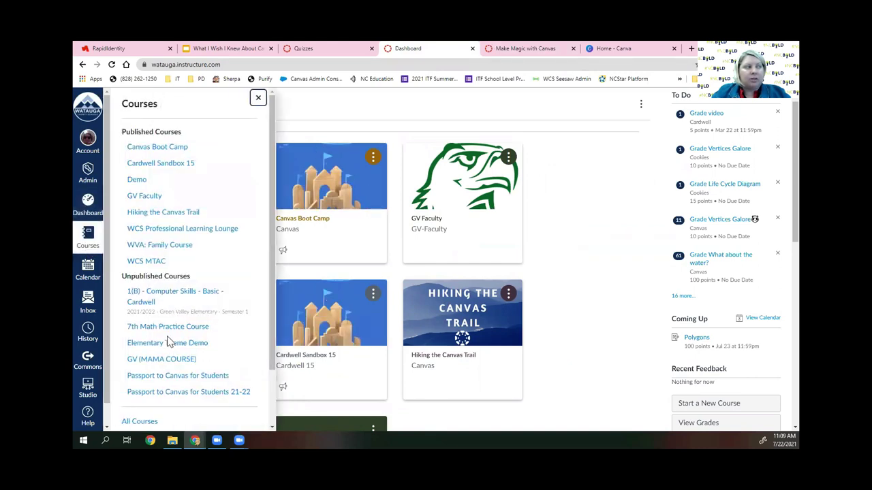
pyautogui.click(146, 423)
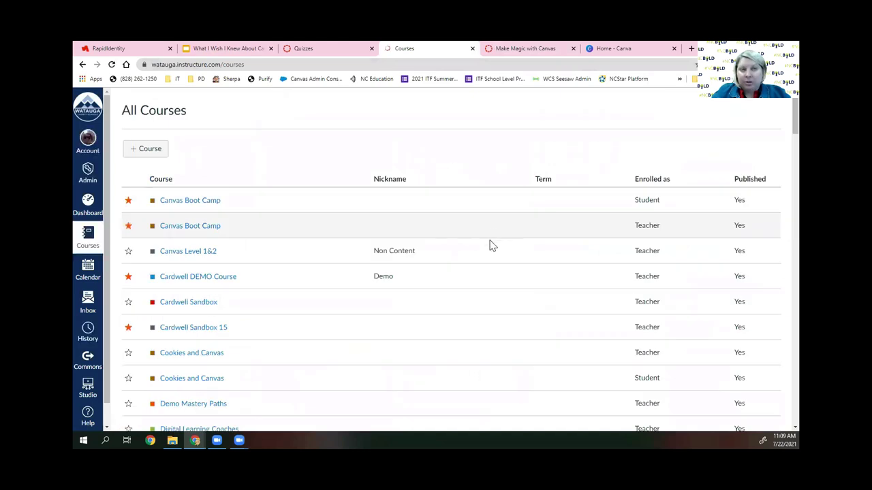
pyautogui.scroll(-2, 570, 244)
pyautogui.scroll(2, 573, 244)
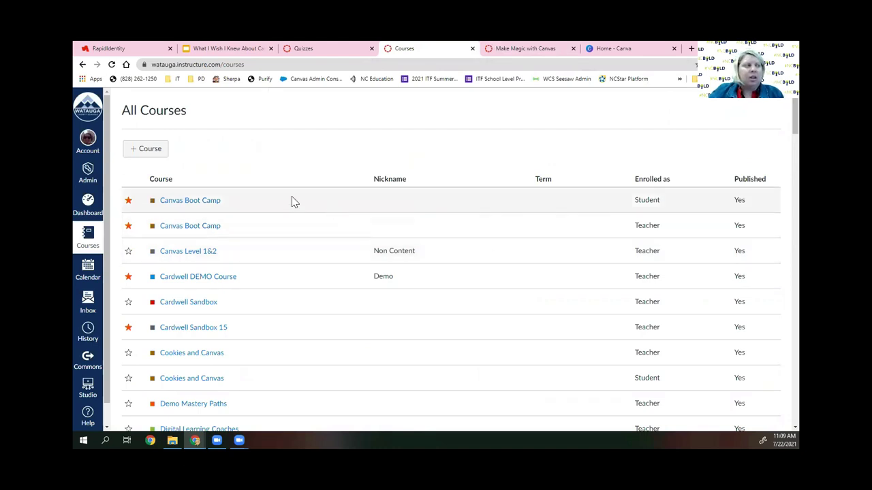
pyautogui.click(128, 251)
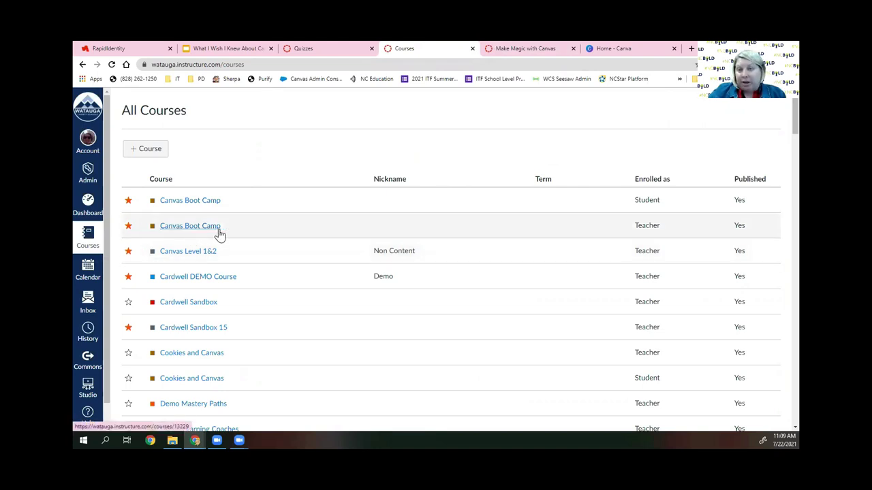
pyautogui.click(88, 204)
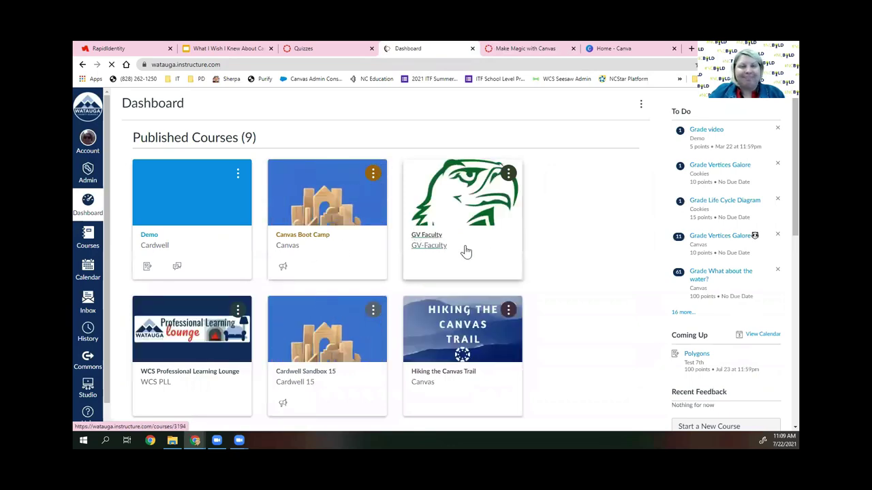
# Switch to the Google Slides presentation and advance to the Announcements slide
pyautogui.click(201, 49)
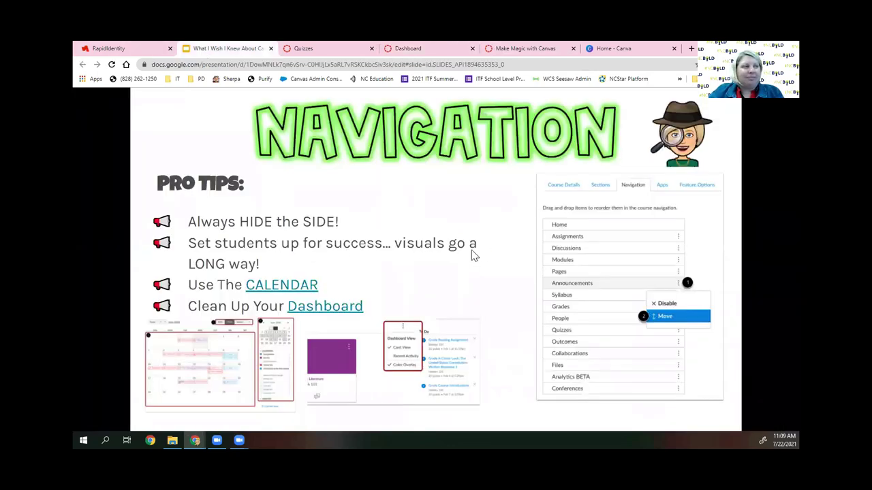
pyautogui.press('Right')
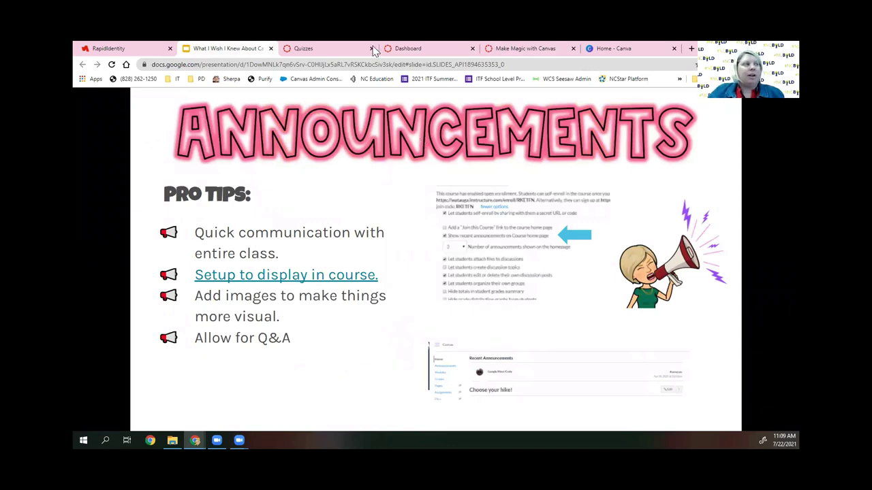
# Switch back to the Canvas dashboard and open the unpublished 7th Math Practice Course
pyautogui.click(511, 45)
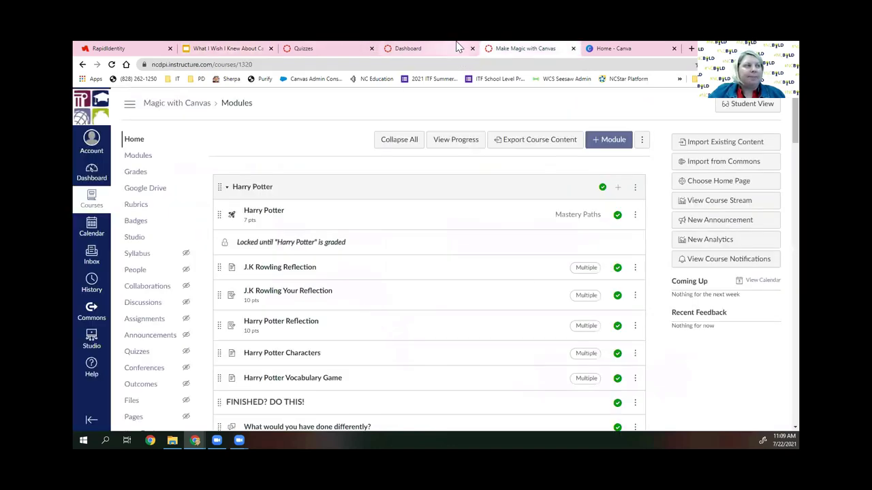
pyautogui.click(409, 49)
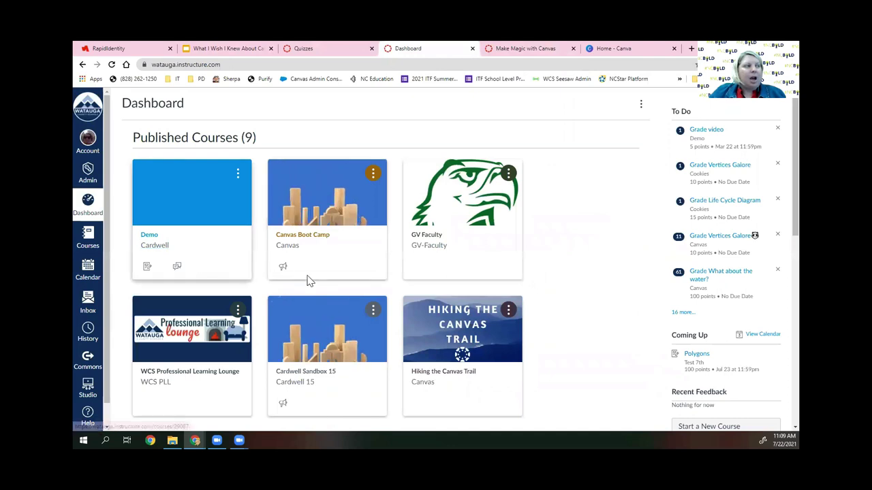
pyautogui.scroll(-8, 383, 350)
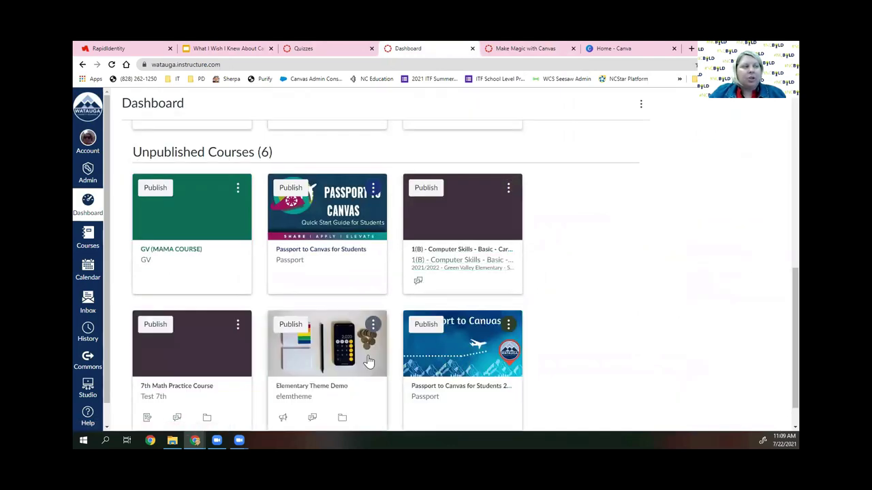
pyautogui.click(180, 386)
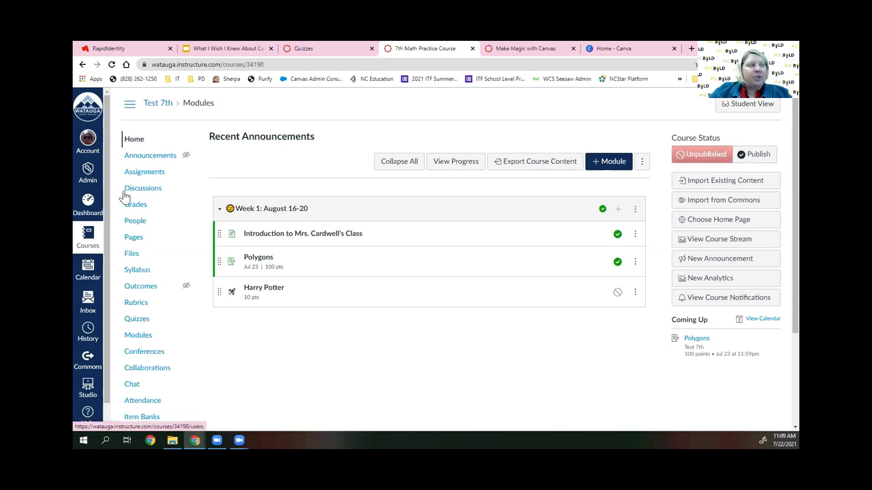
# Create a new course announcement titled Welcome with the message "Welcome back!"
pyautogui.click(133, 158)
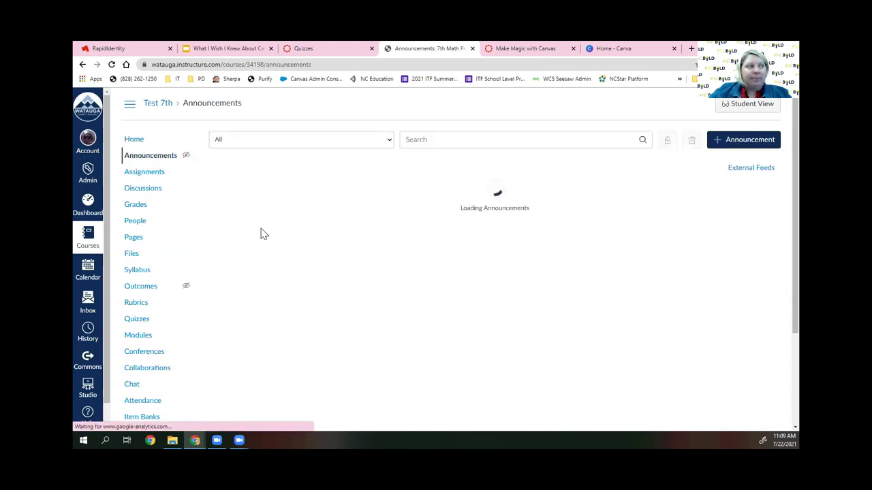
pyautogui.click(745, 139)
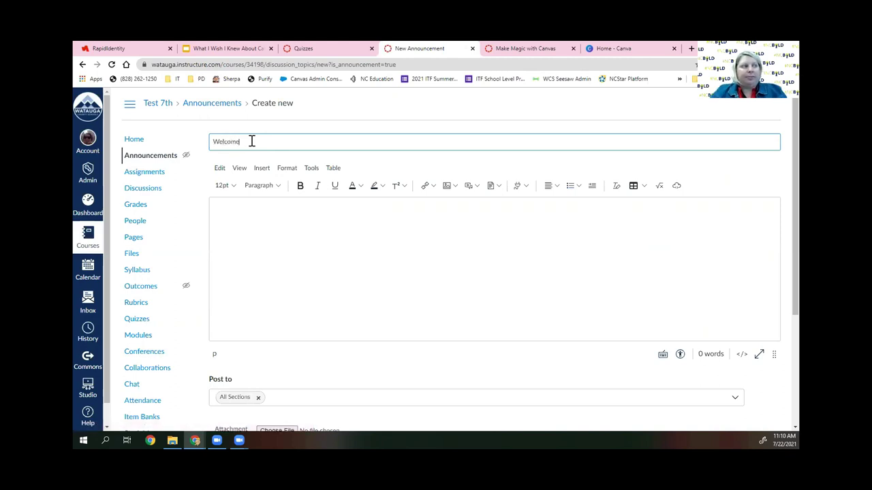
pyautogui.click(322, 221)
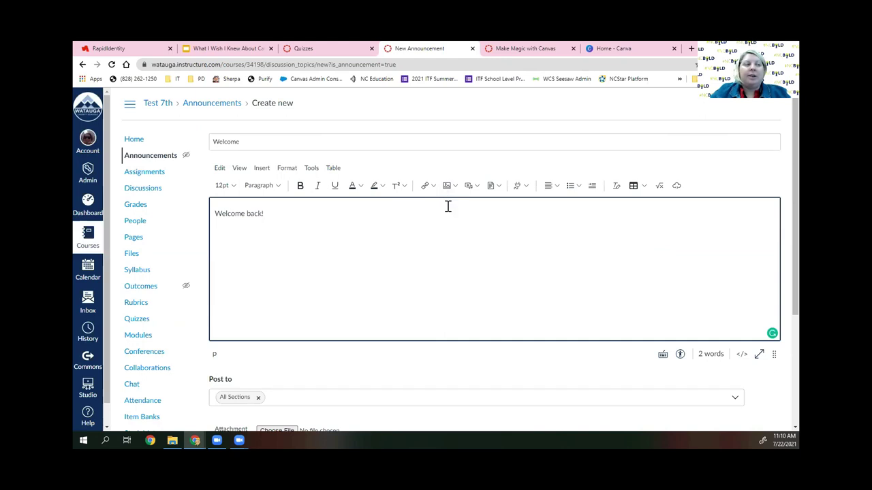
pyautogui.click(526, 188)
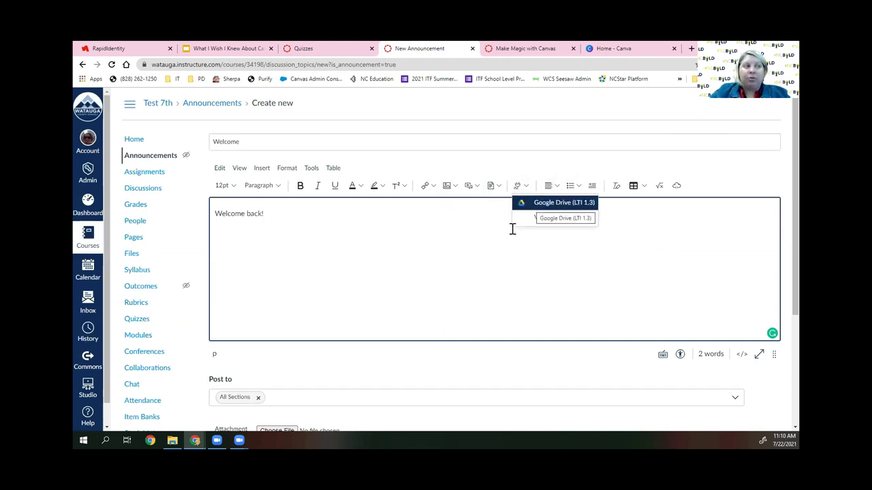
pyautogui.click(432, 228)
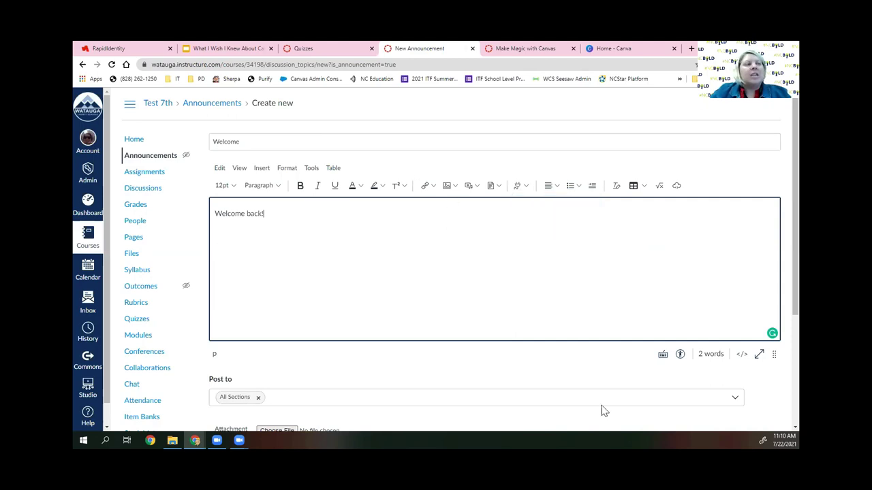
# Review the announcement's Delay posting and other options, then save it for All Sections
pyautogui.scroll(-2, 527, 270)
pyautogui.scroll(2, 530, 272)
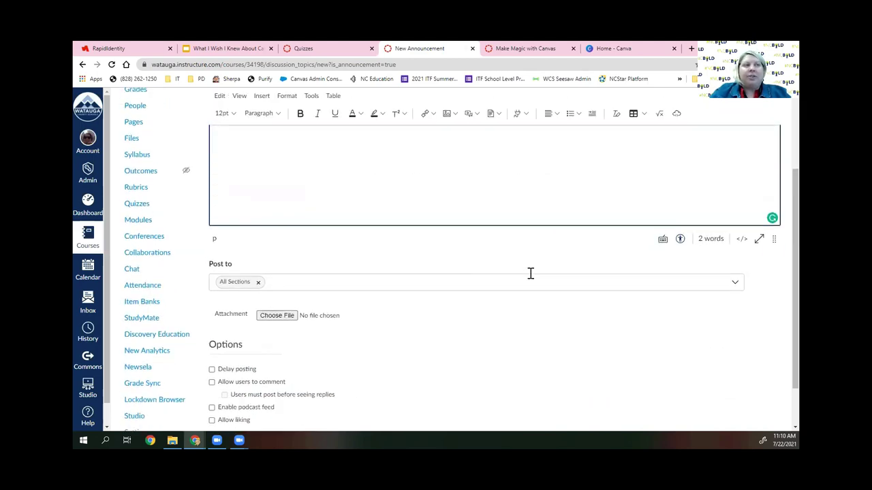
pyautogui.scroll(-3, 531, 273)
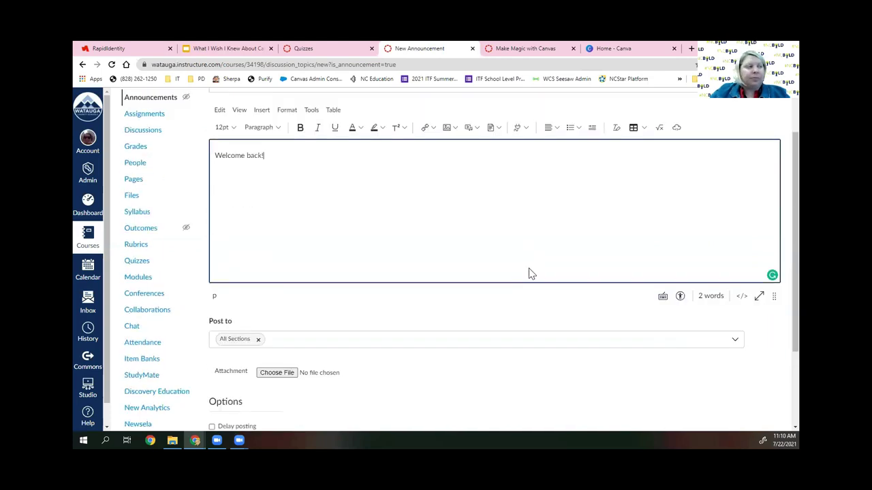
pyautogui.moveTo(250, 315); pyautogui.dragTo(212, 316)
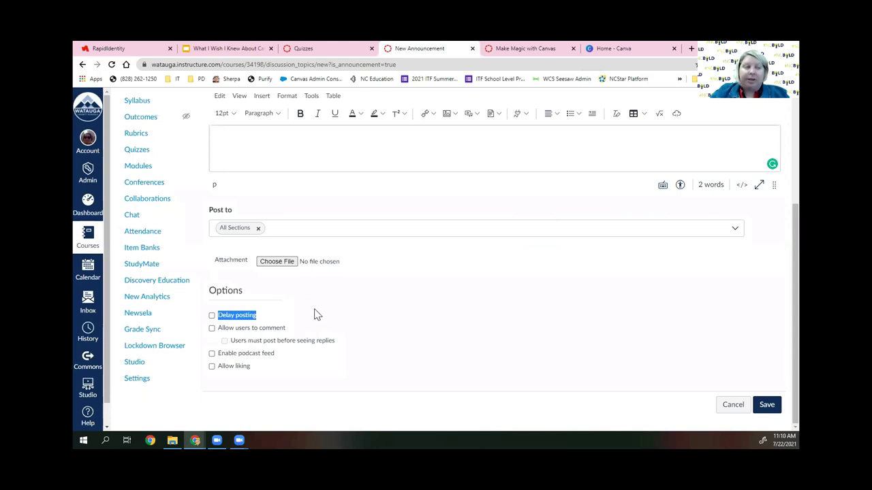
pyautogui.click(380, 276)
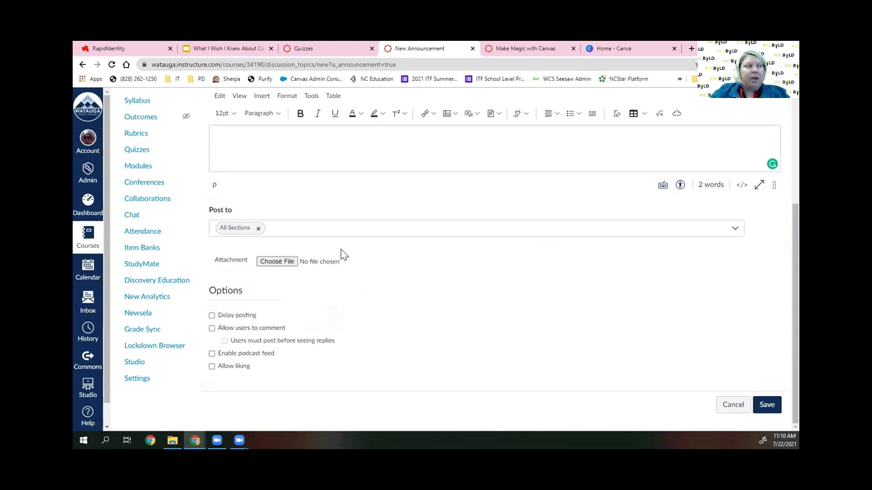
pyautogui.click(768, 405)
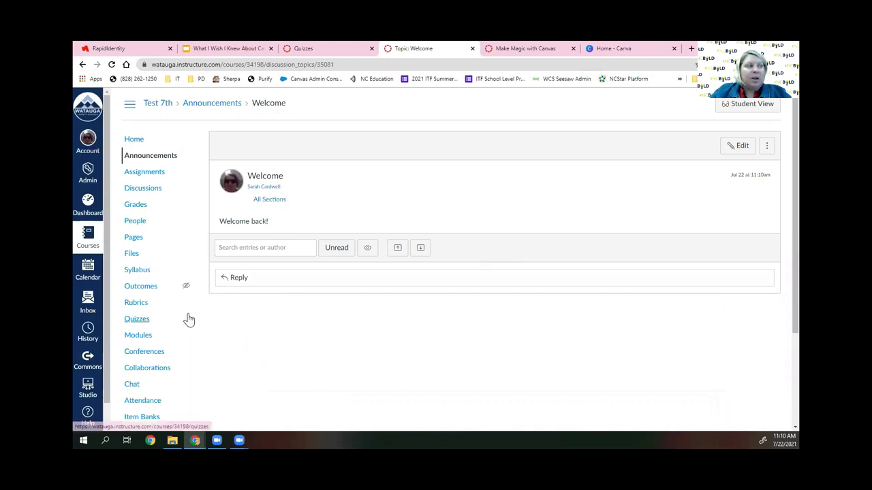
# Open the 7th Math Practice Course's settings and expand the additional course detail options
pyautogui.scroll(-2, 184, 341)
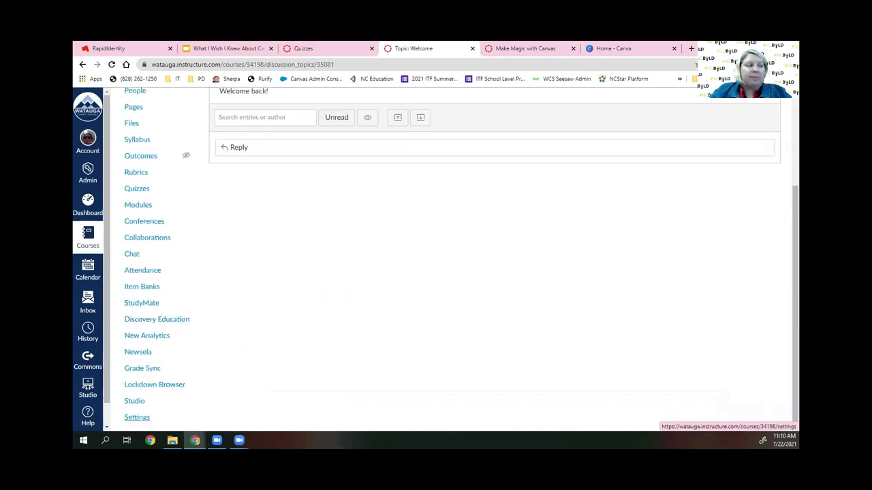
pyautogui.click(128, 420)
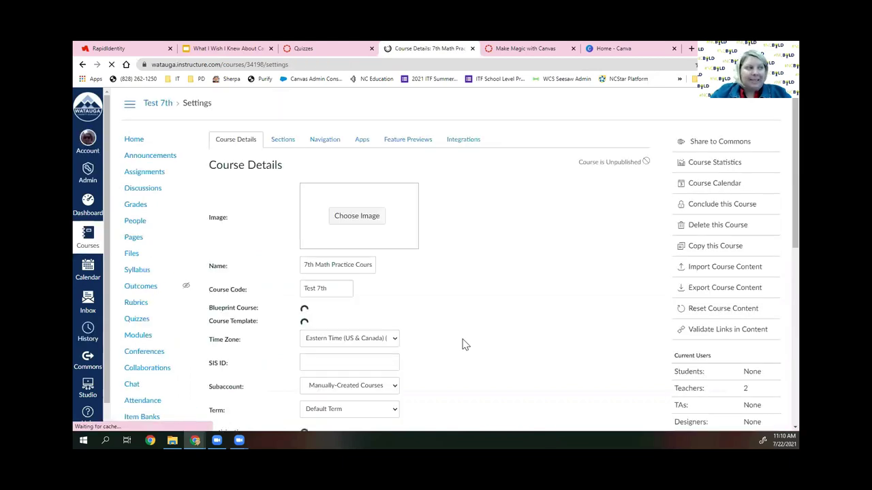
pyautogui.scroll(-10, 567, 267)
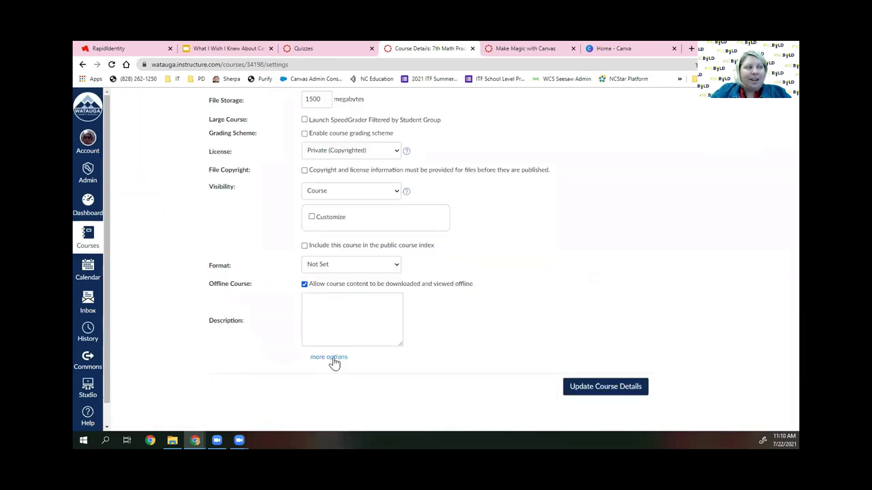
pyautogui.moveTo(349, 360); pyautogui.dragTo(306, 369)
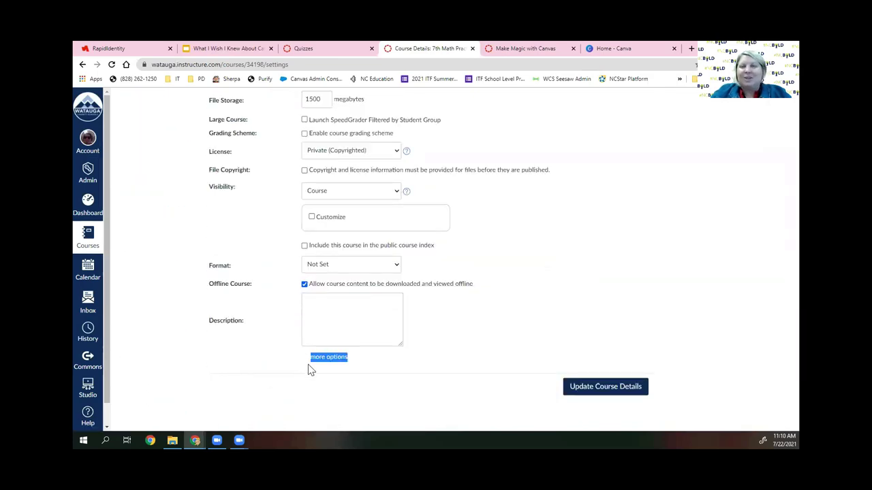
pyautogui.click(315, 368)
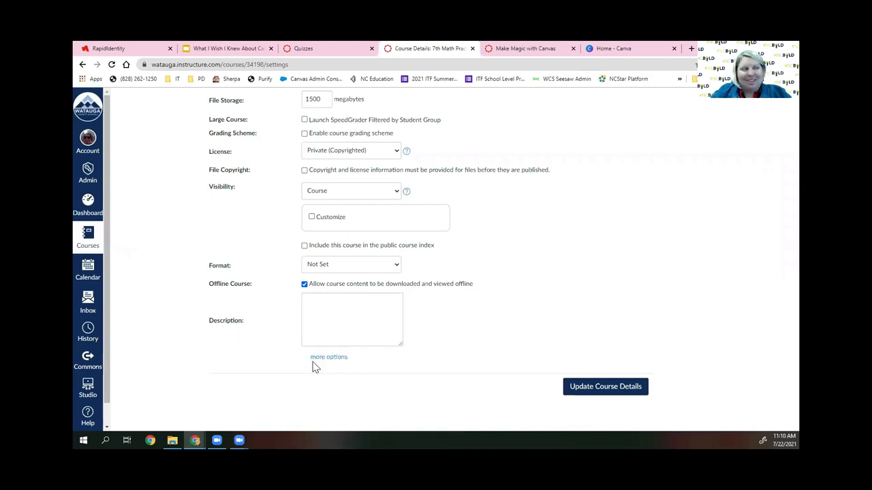
pyautogui.click(317, 360)
# Set the number of announcements shown on the homepage to 1, update the course details, and open the course home page
pyautogui.scroll(-3, 441, 330)
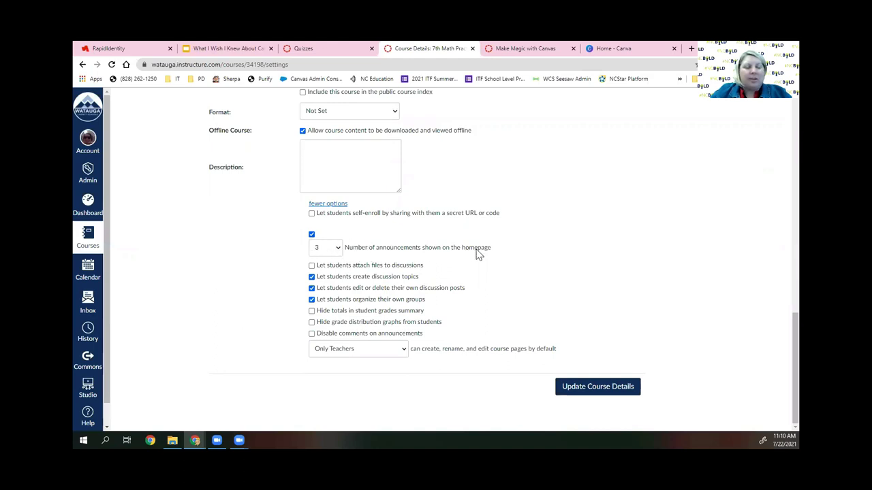
pyautogui.click(327, 251)
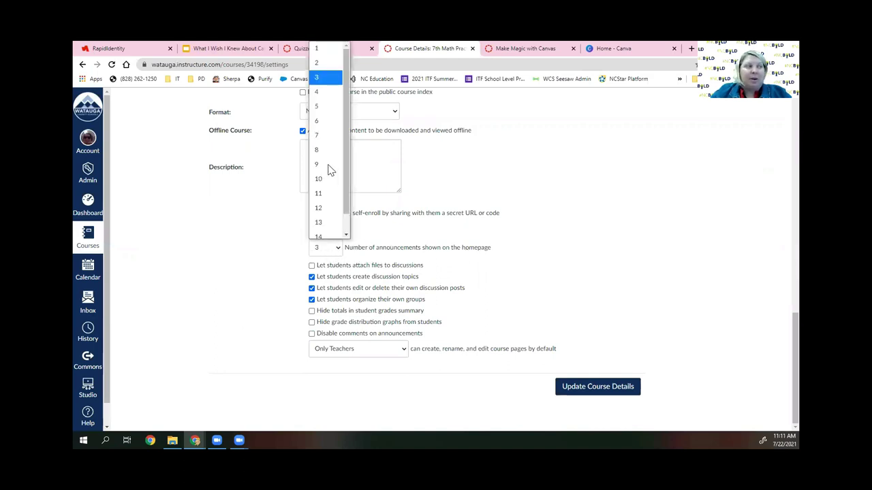
pyautogui.click(318, 49)
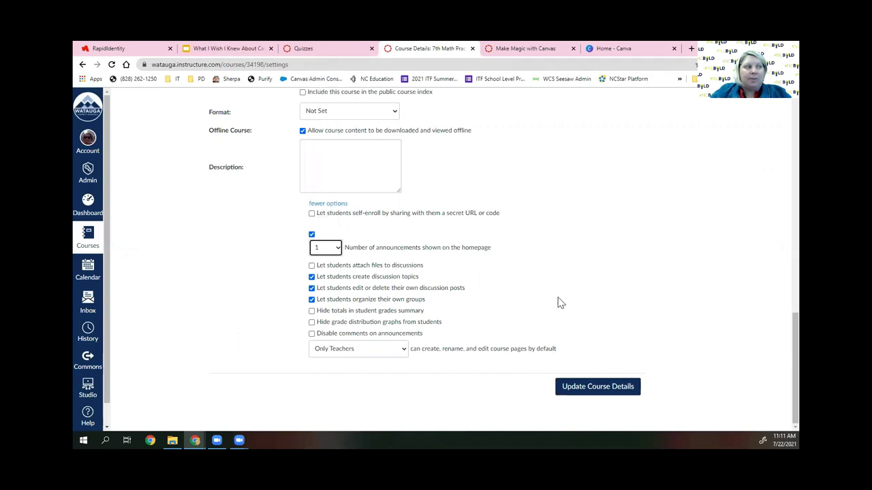
pyautogui.click(606, 386)
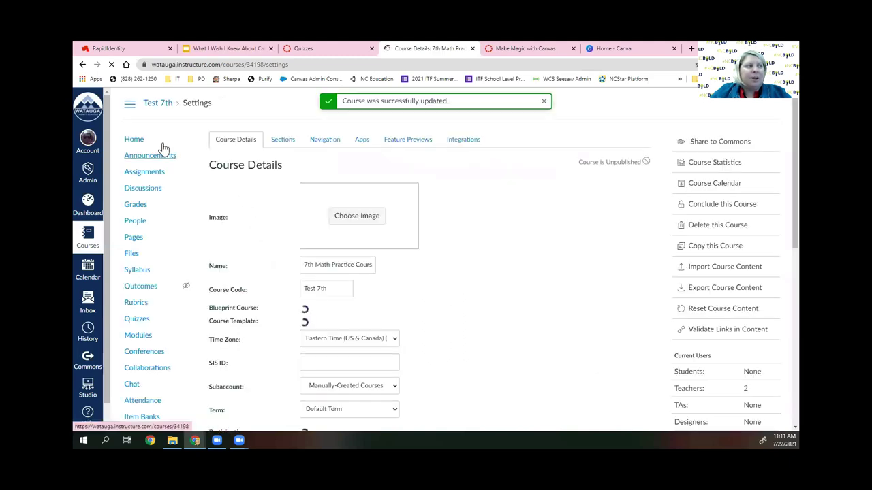
pyautogui.click(163, 143)
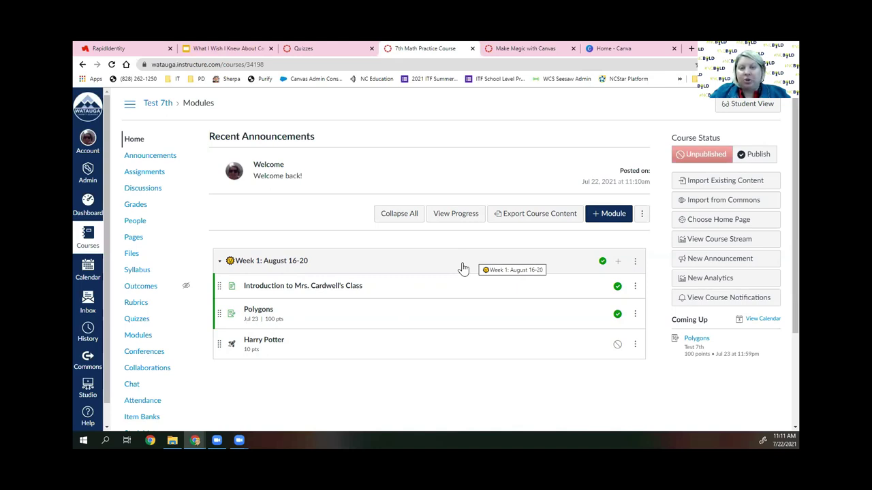
# Switch to the Google Slides presentation and advance from the Announcements slide to the Modules slide
pyautogui.click(211, 46)
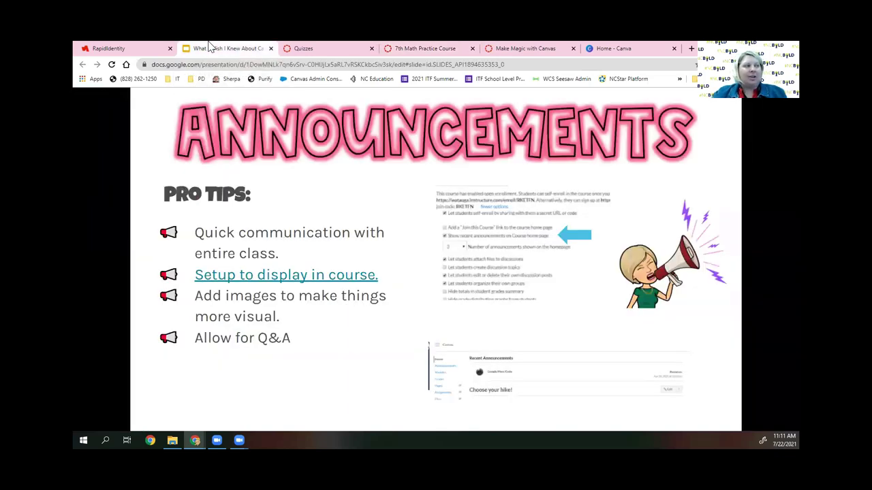
pyautogui.press('Right')
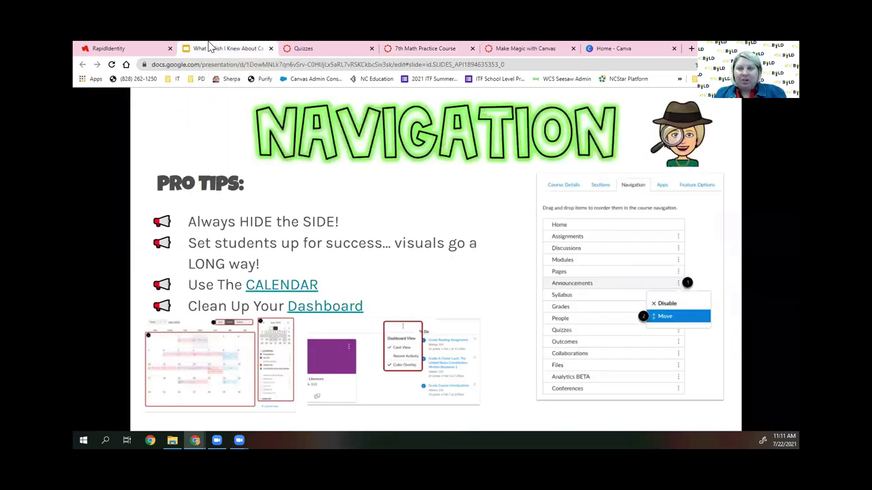
pyautogui.press('Left')
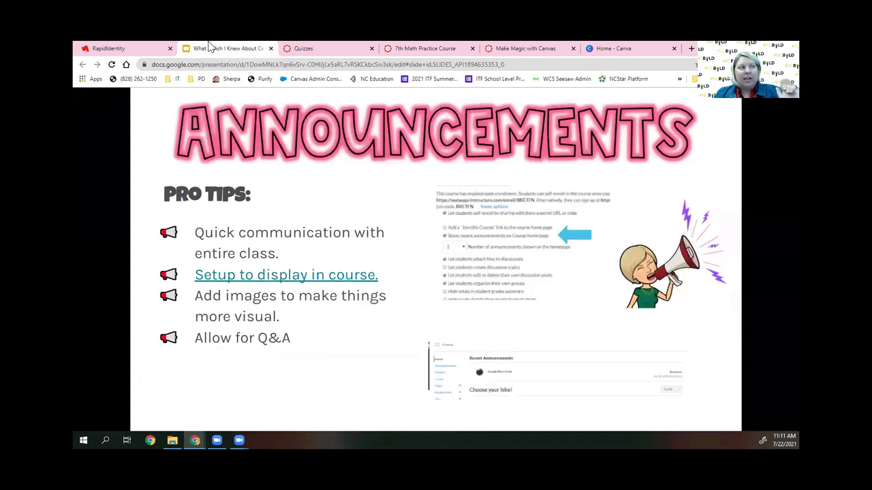
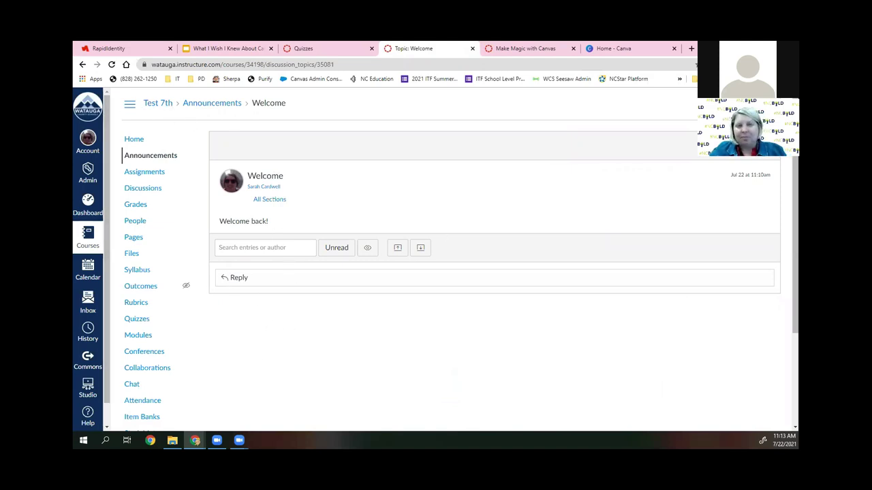
pyautogui.click(232, 50)
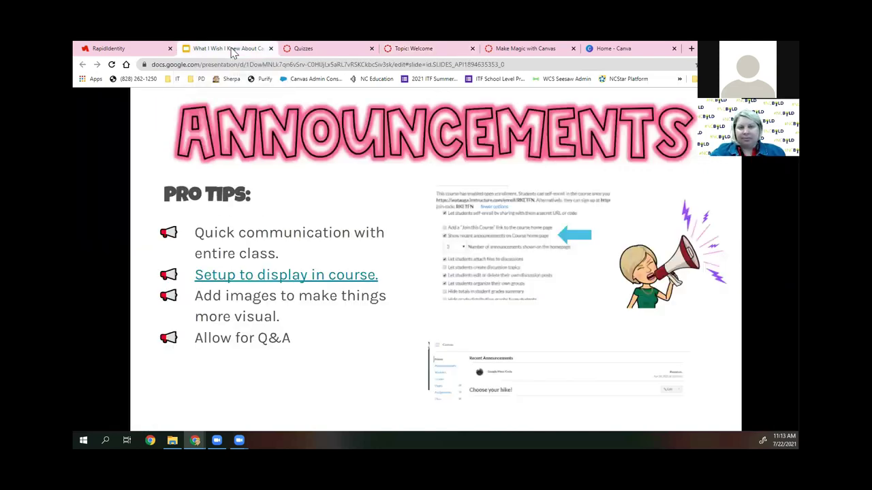
pyautogui.click(340, 334)
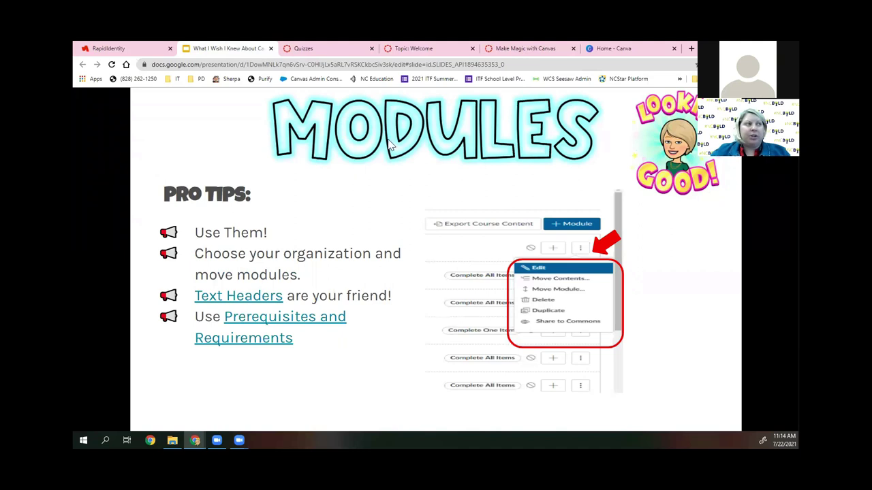
# Return to Canvas to view the 7th Math Practice Course's modules and look through those on the demo course's home page
pyautogui.click(403, 50)
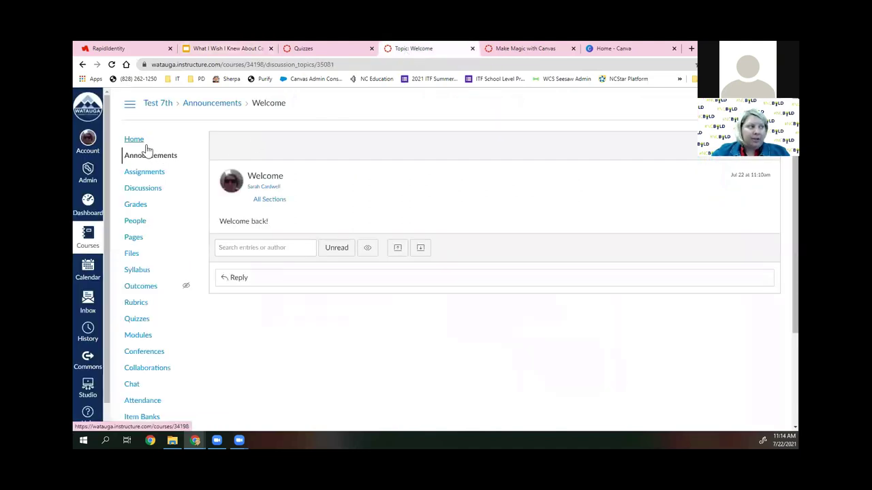
pyautogui.click(136, 336)
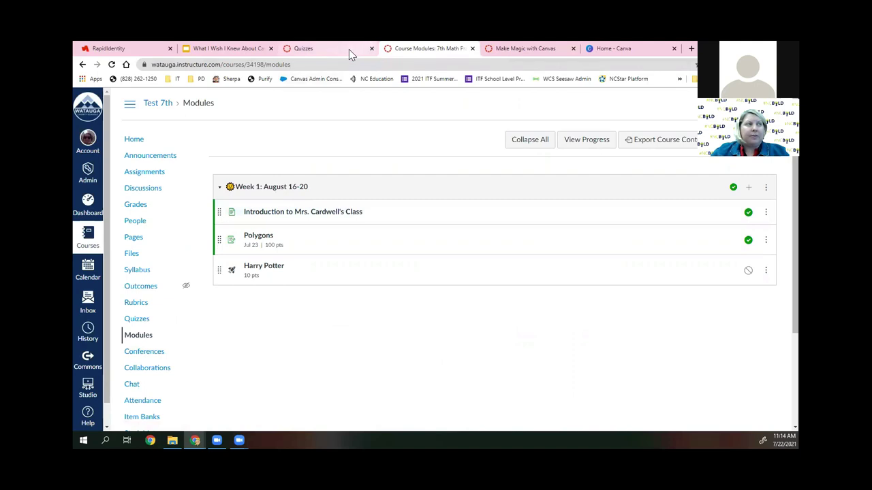
pyautogui.click(299, 48)
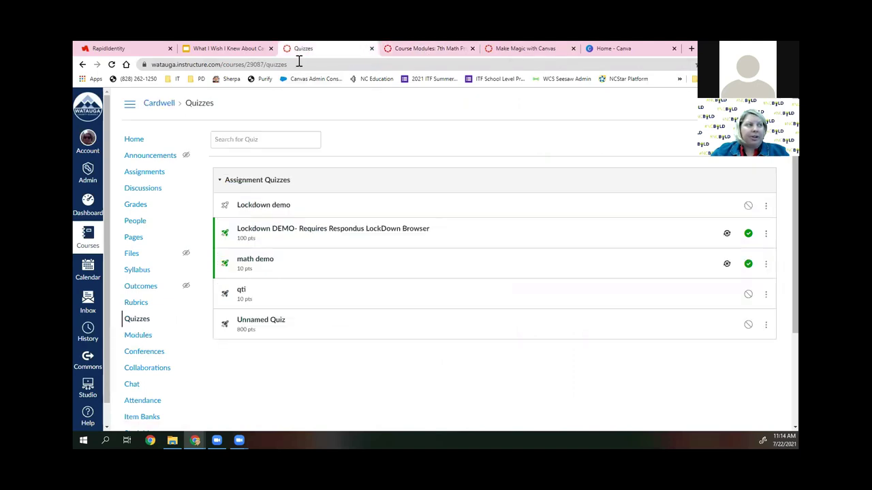
pyautogui.click(133, 140)
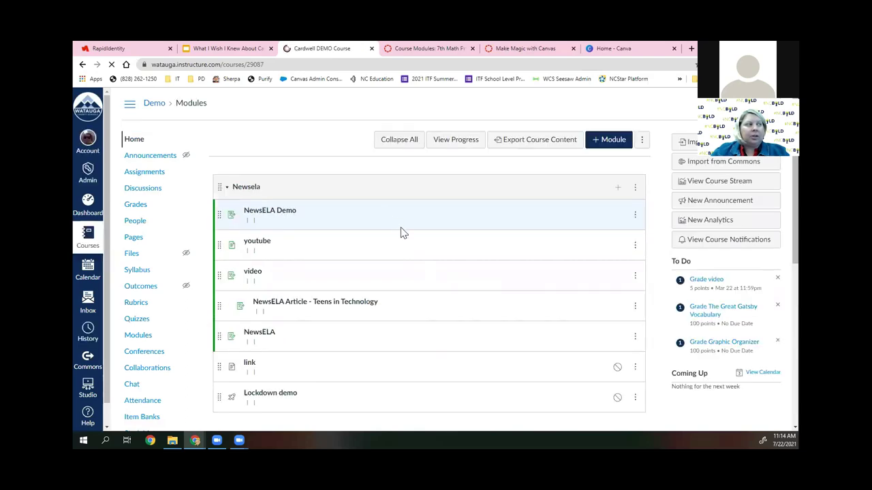
pyautogui.scroll(-2, 334, 197)
pyautogui.scroll(-3, 232, 334)
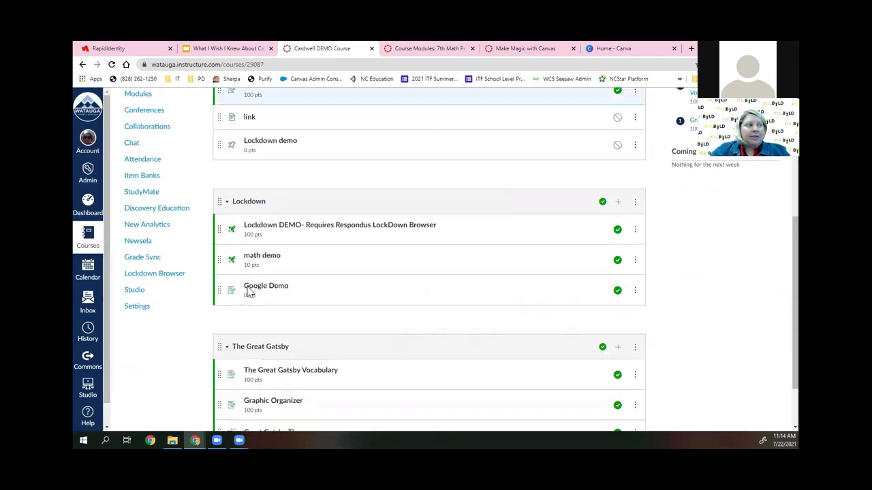
pyautogui.scroll(5, 249, 292)
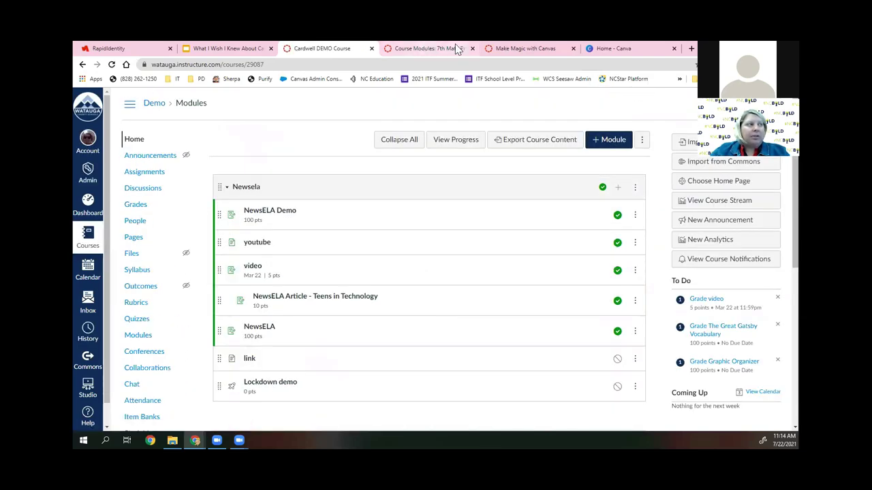
# Open the Canvas Boot Camp course's modules and examine the text headers and items in the Template Module and Butterfly Life Cycle module
pyautogui.click(87, 240)
pyautogui.click(165, 147)
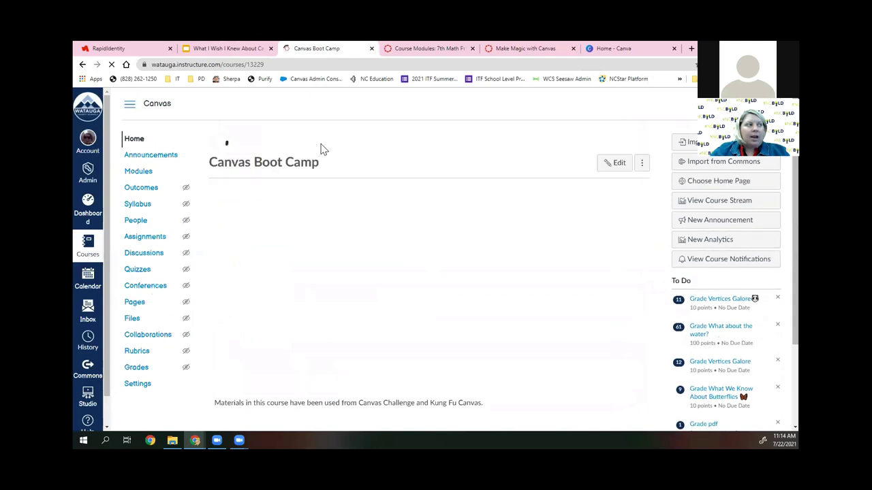
pyautogui.click(145, 171)
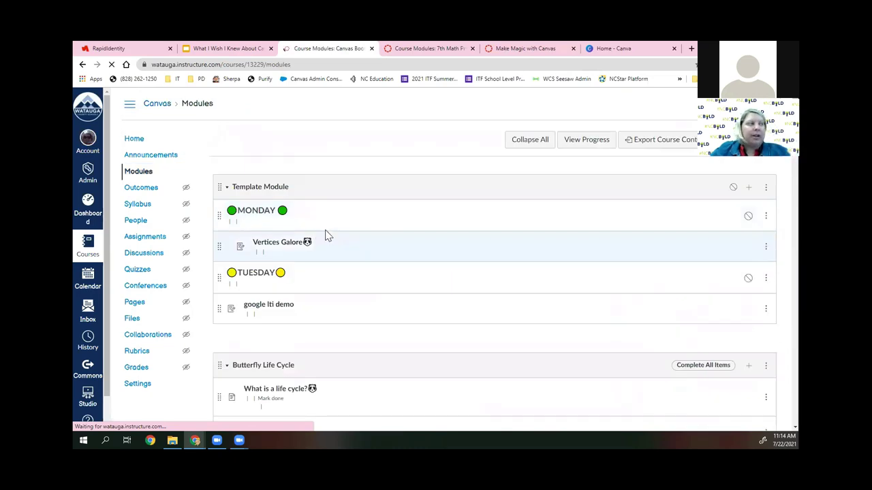
pyautogui.scroll(-1, 259, 157)
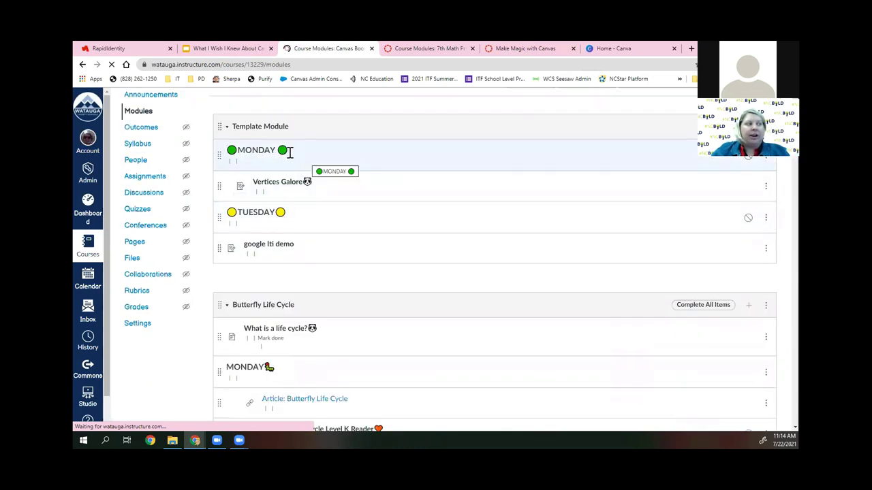
pyautogui.scroll(-2, 288, 188)
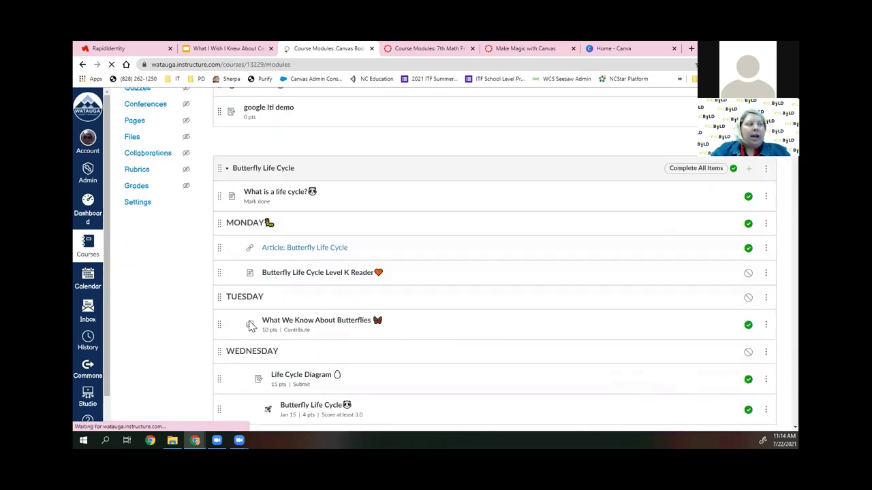
pyautogui.scroll(-1, 269, 265)
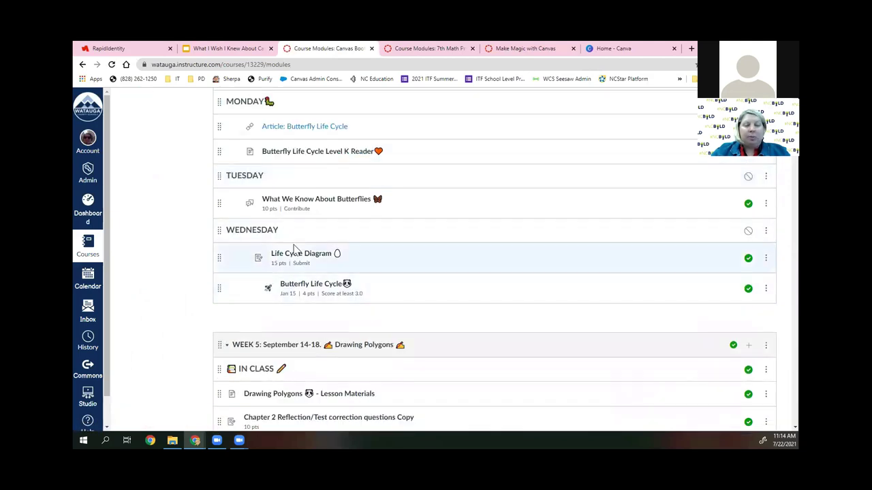
pyautogui.scroll(1, 307, 231)
pyautogui.scroll(-1, 337, 200)
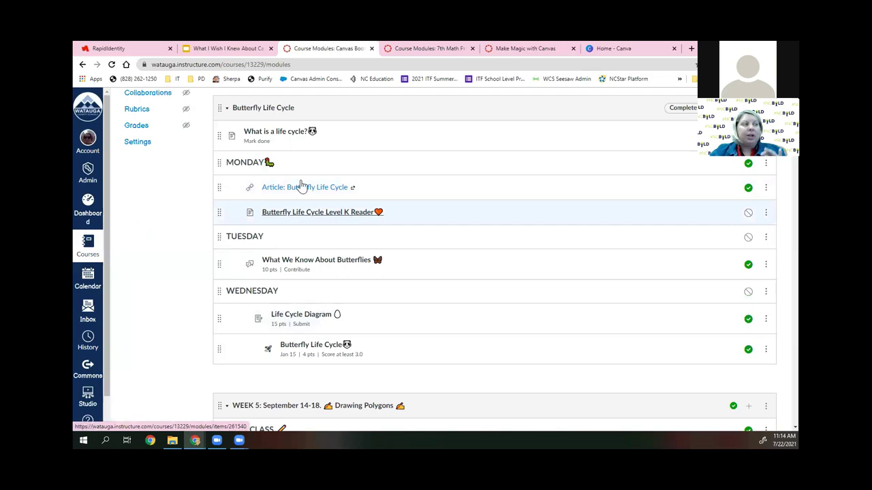
pyautogui.scroll(1, 340, 238)
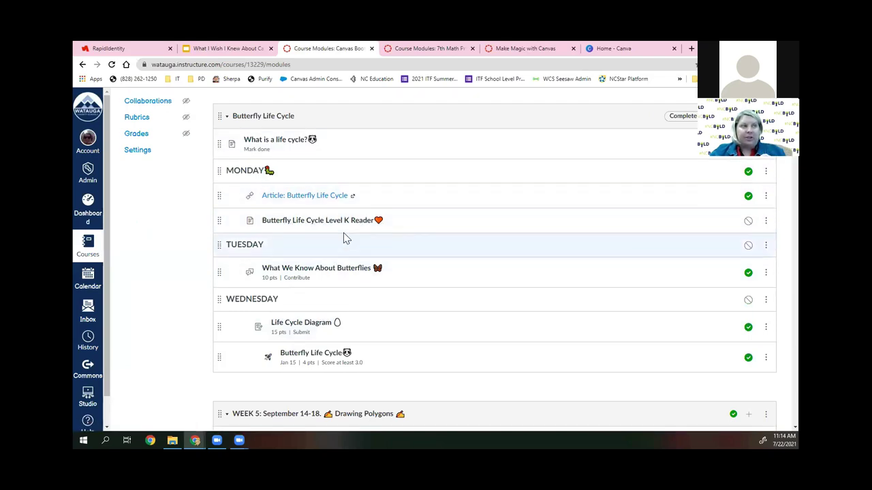
pyautogui.scroll(-1, 549, 227)
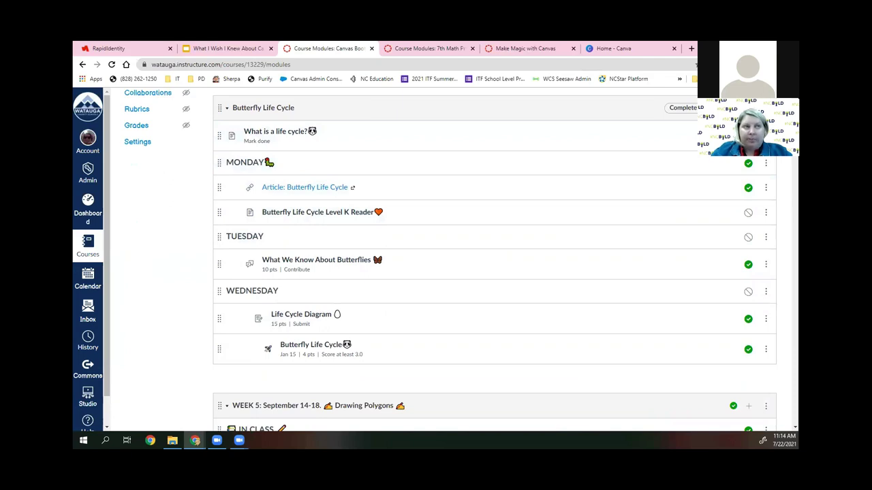
# Review the prerequisites and completion requirements in the Butterfly Life Cycle module's edit settings, and update the module
pyautogui.click(765, 108)
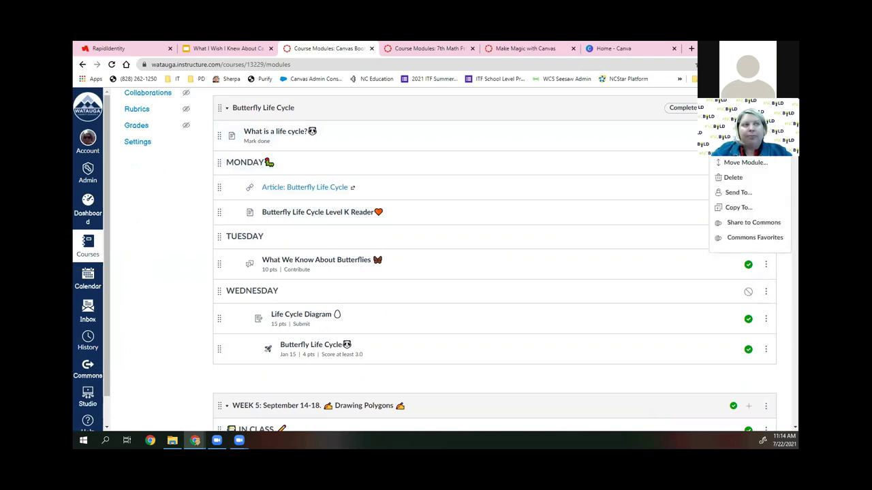
pyautogui.click(736, 147)
pyautogui.scroll(-2, 477, 208)
pyautogui.scroll(2, 409, 201)
pyautogui.scroll(-2, 327, 238)
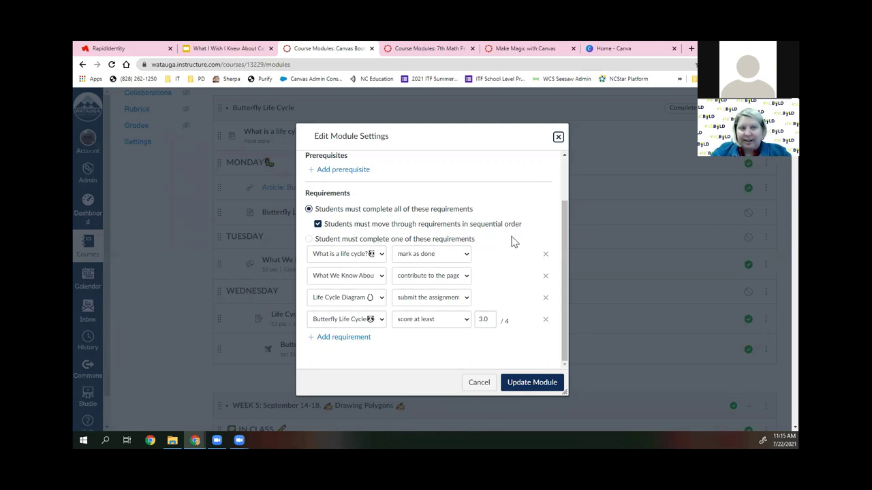
pyautogui.scroll(-1, 514, 241)
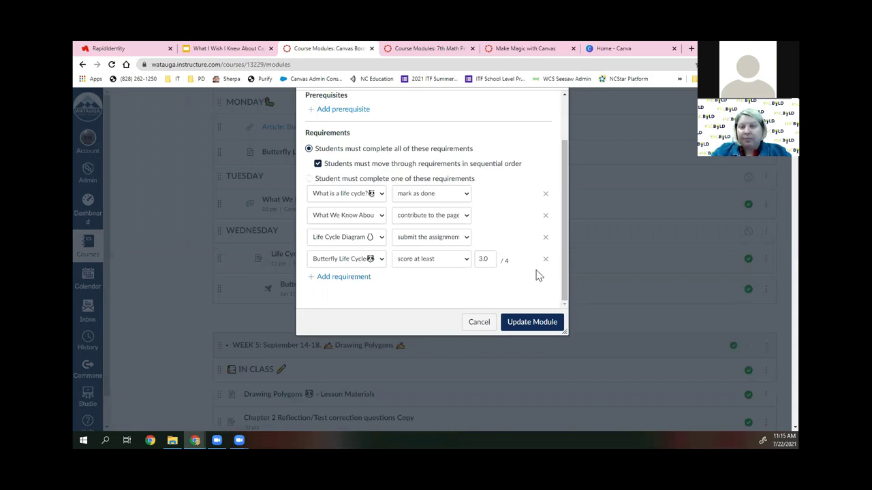
pyautogui.click(522, 323)
pyautogui.scroll(-2, 436, 272)
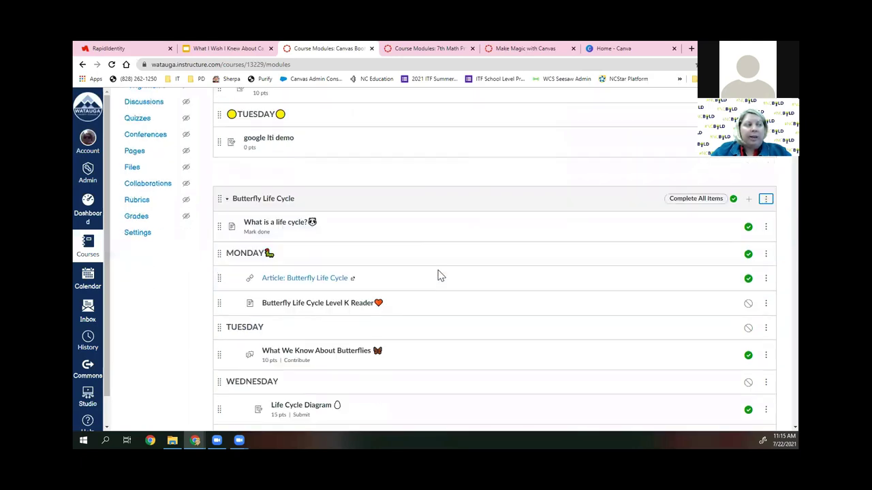
pyautogui.scroll(3, 438, 275)
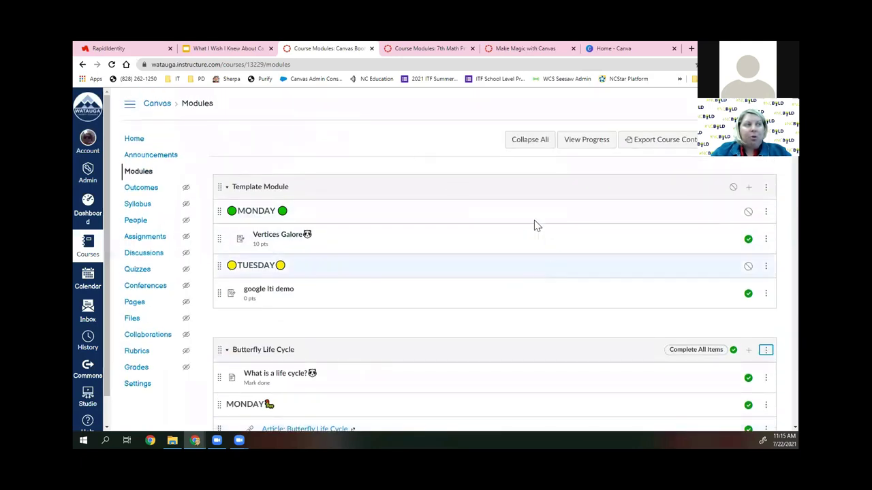
# View the students' module progress for the course, and return to the modules page
pyautogui.click(581, 141)
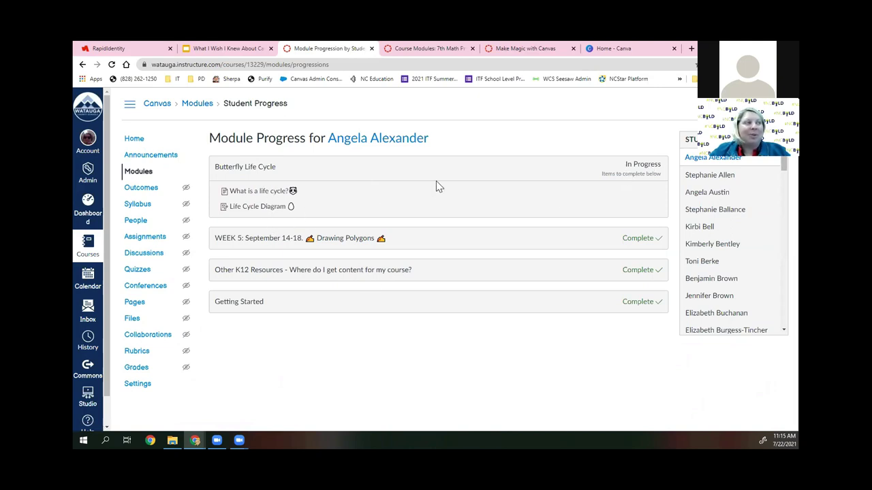
pyautogui.click(184, 106)
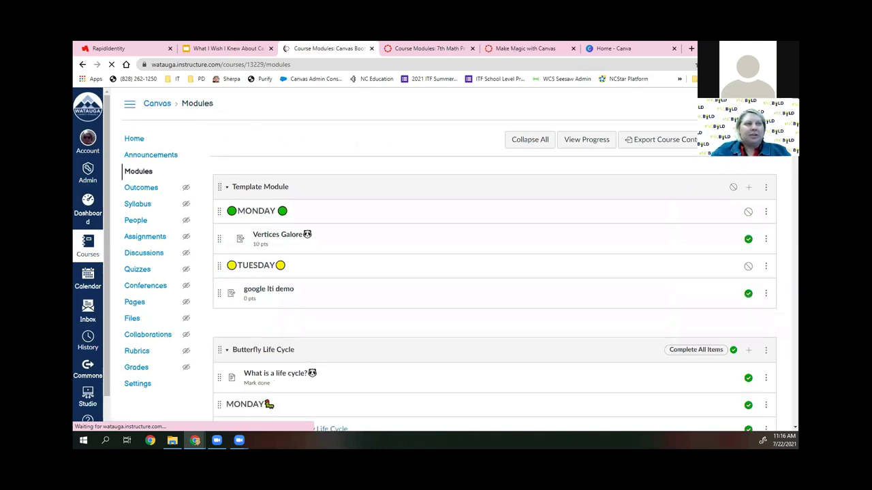
# Add a module named "Week 1:" followed by a blue circle emoji
pyautogui.click(738, 139)
pyautogui.click(381, 218)
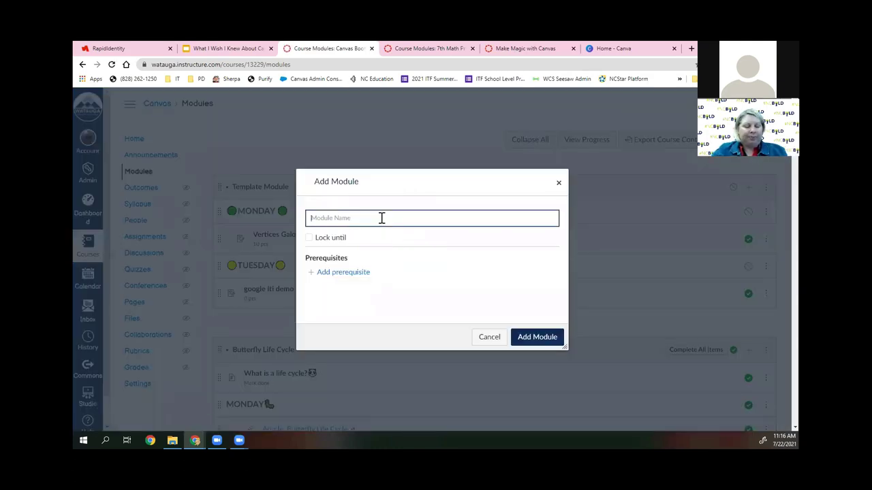
pyautogui.write('Week 1:')
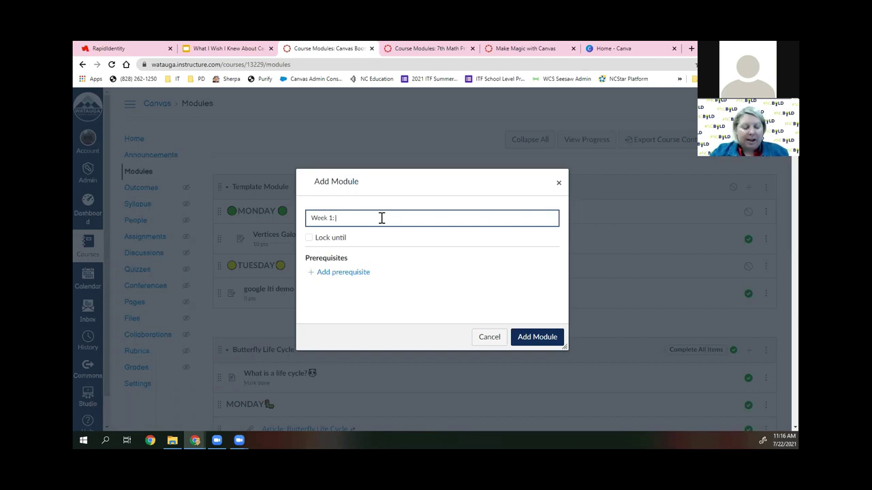
pyautogui.press('super+period')
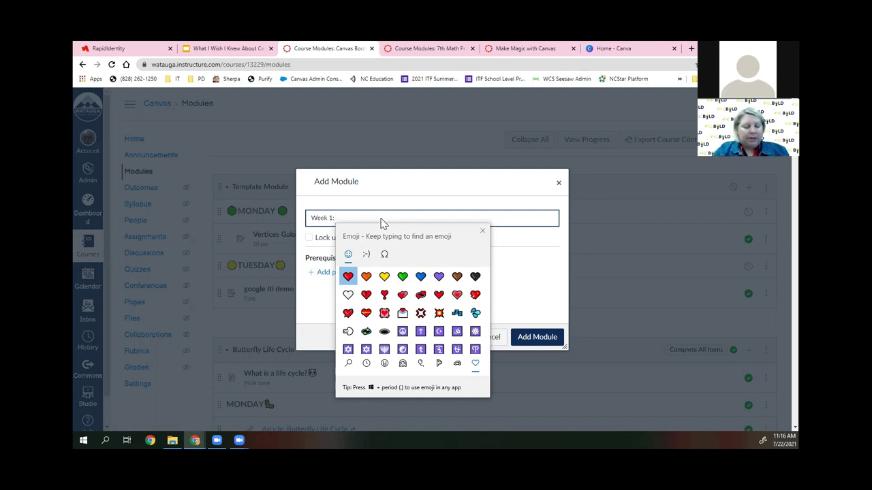
pyautogui.write('blue')
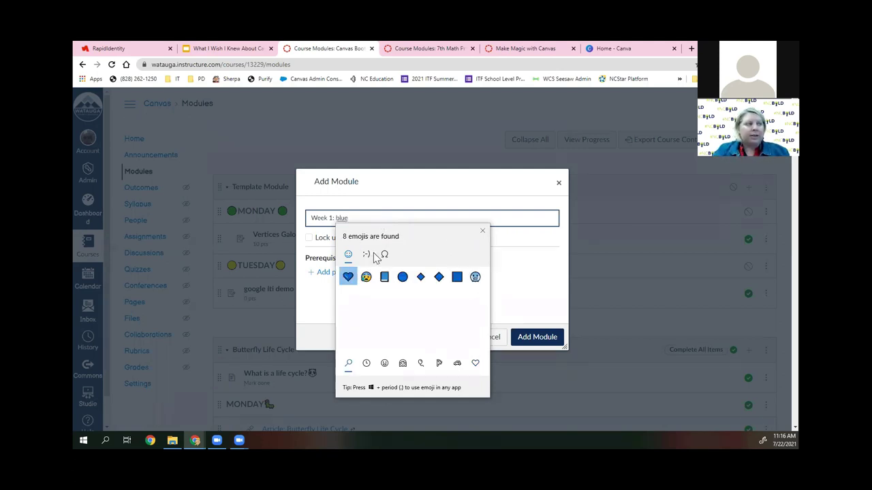
pyautogui.click(403, 278)
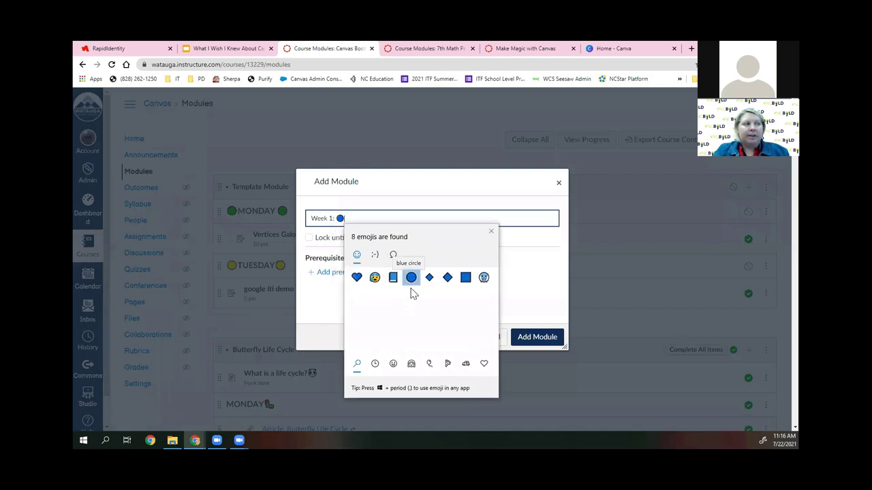
pyautogui.click(490, 231)
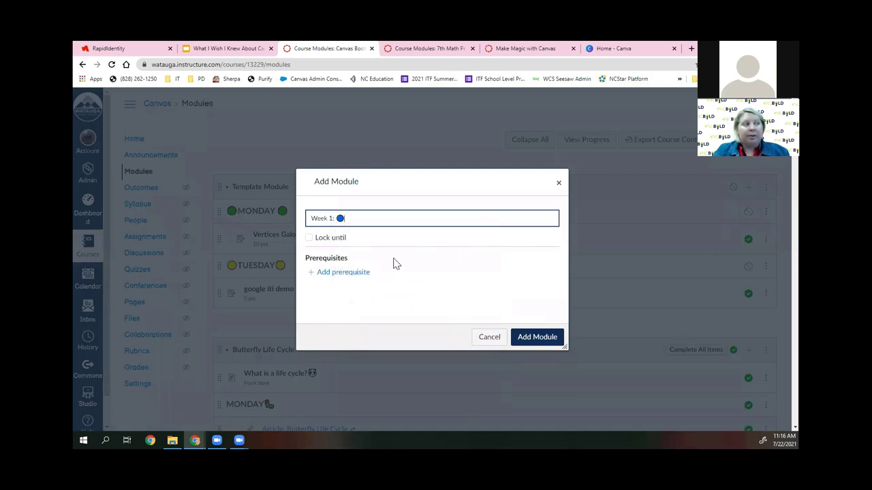
pyautogui.click(551, 347)
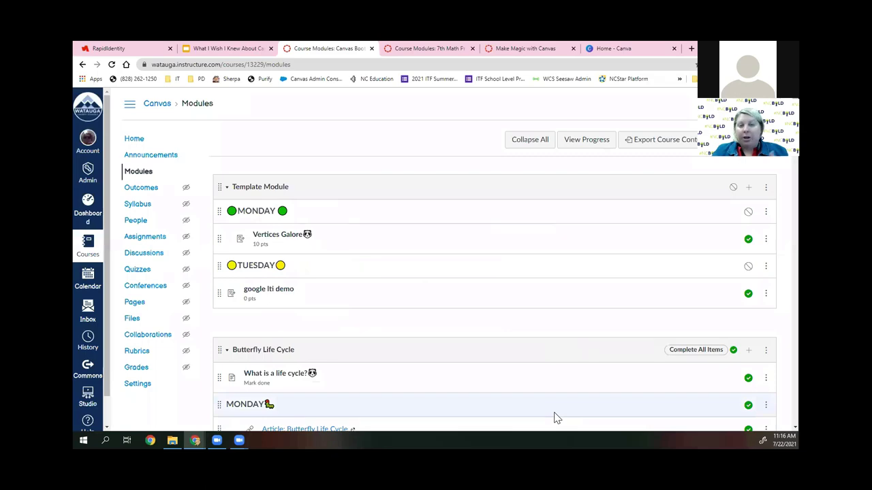
# Add a text header reading MONDAY to the Week 1 module, without indentation
pyautogui.scroll(-10, 314, 351)
pyautogui.scroll(-20, 314, 351)
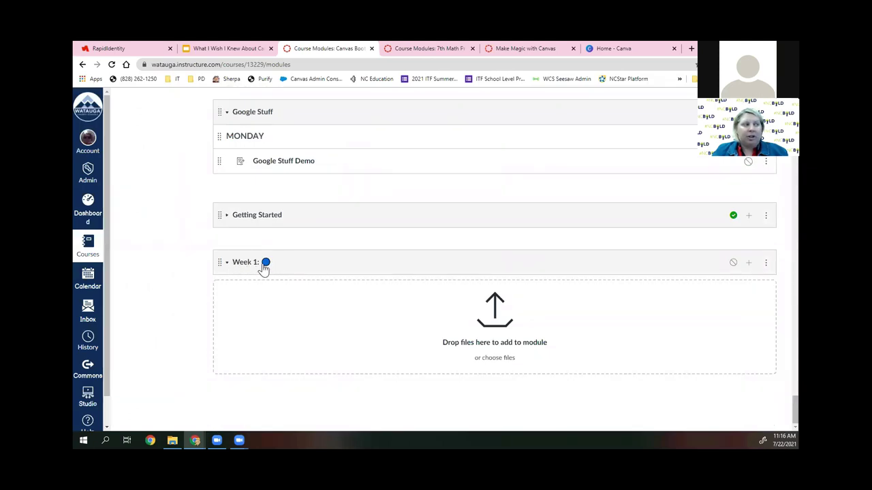
pyautogui.click(750, 265)
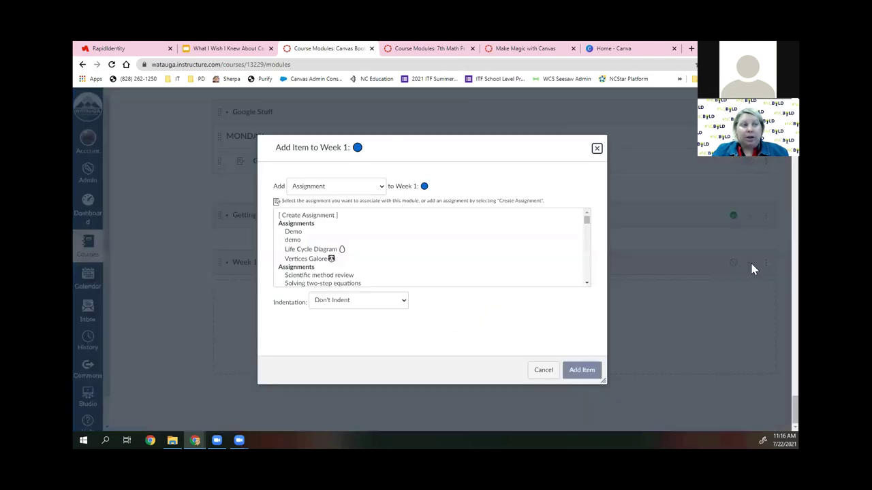
pyautogui.click(380, 191)
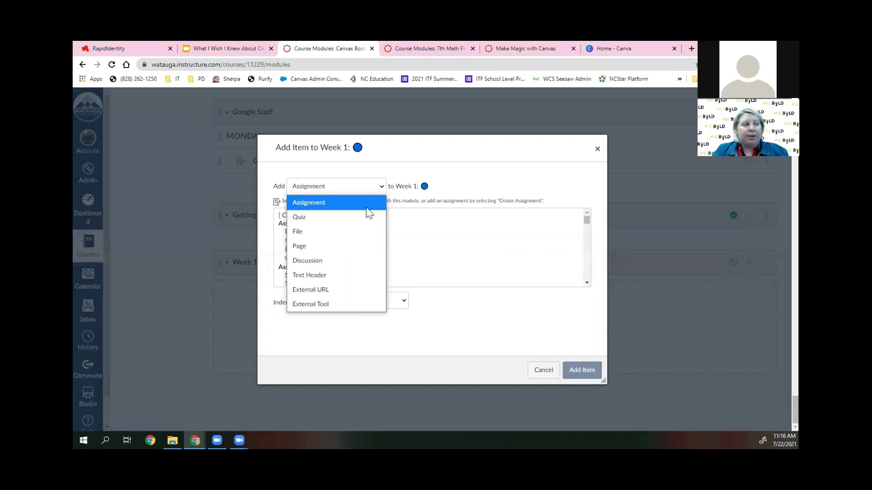
pyautogui.click(327, 276)
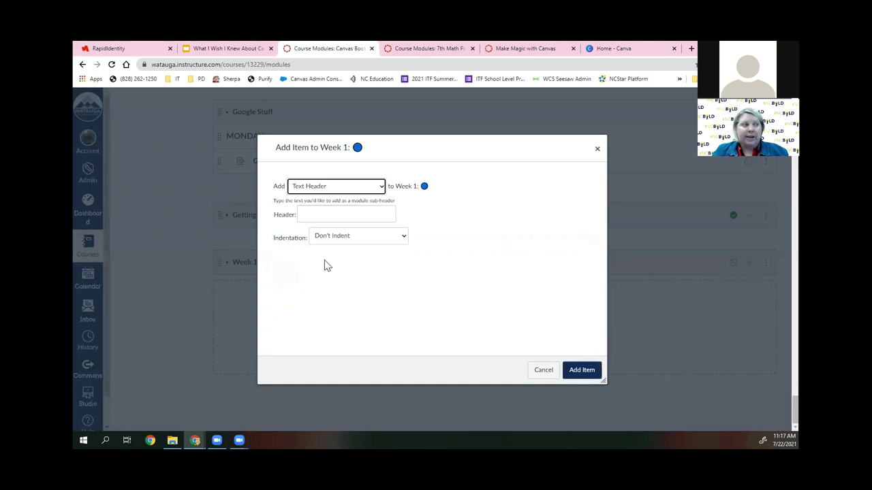
pyautogui.click(321, 213)
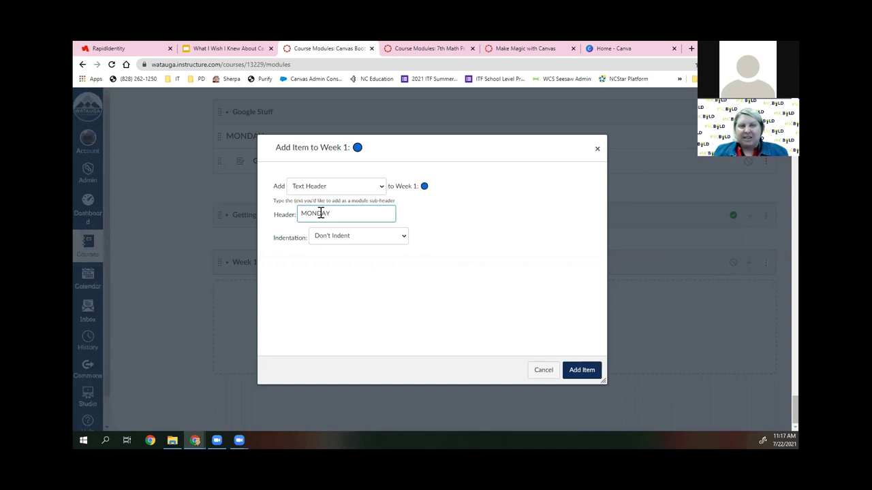
pyautogui.click(582, 370)
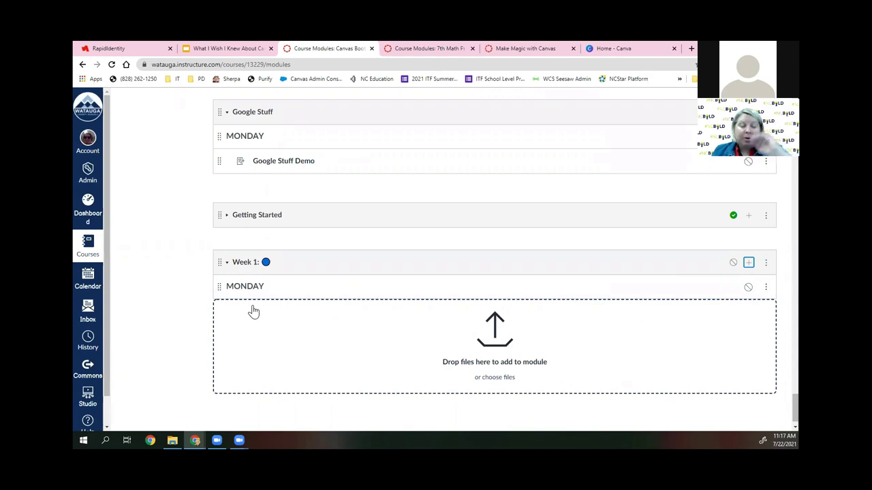
# Look through the expanded modules of the course, and collapse all of them
pyautogui.scroll(1, 318, 338)
pyautogui.scroll(20, 318, 339)
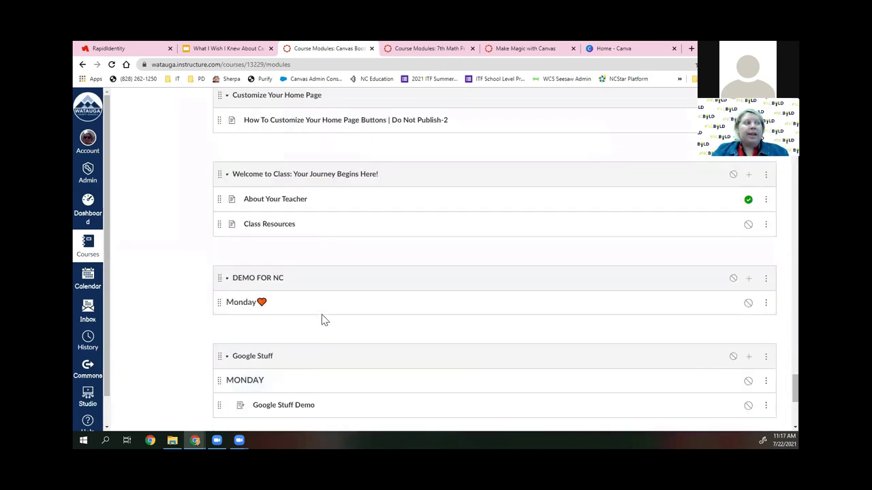
pyautogui.scroll(-20, 324, 309)
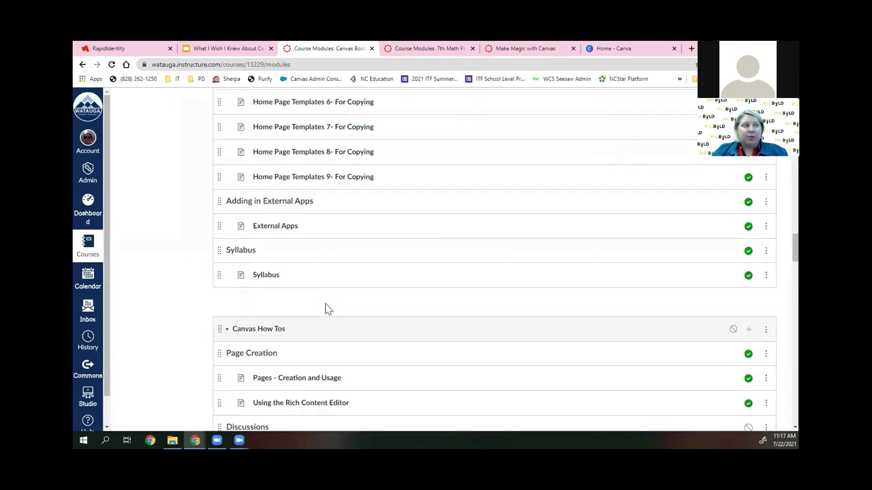
pyautogui.scroll(2, 333, 306)
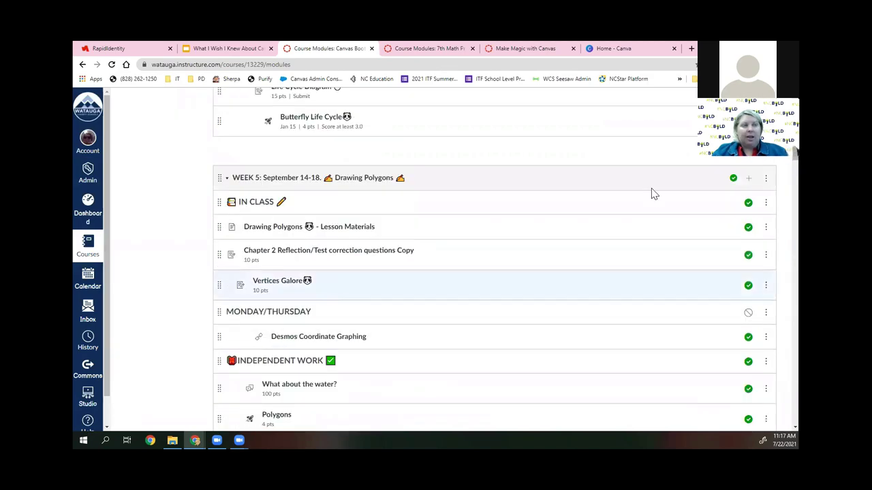
pyautogui.scroll(-20, 494, 258)
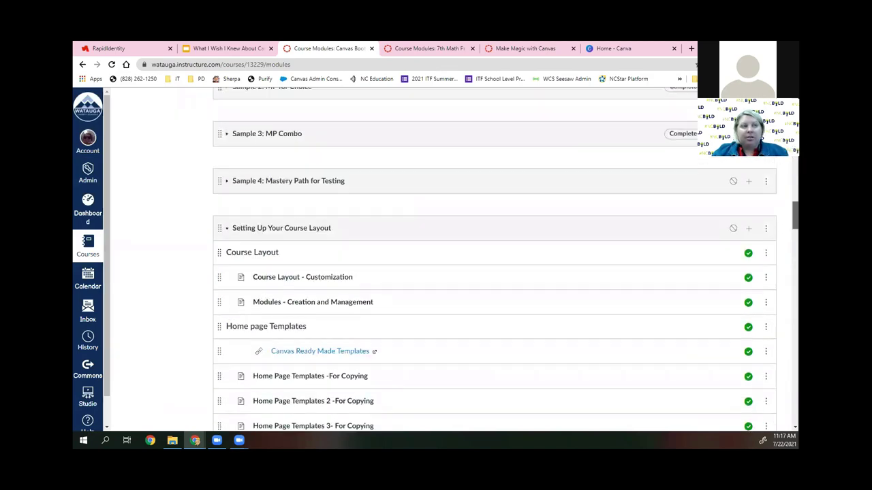
pyautogui.scroll(20, 493, 258)
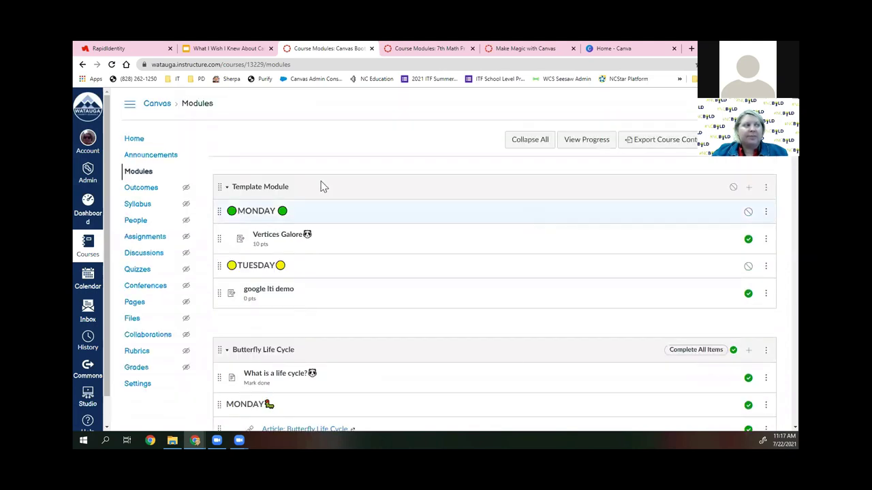
pyautogui.click(515, 152)
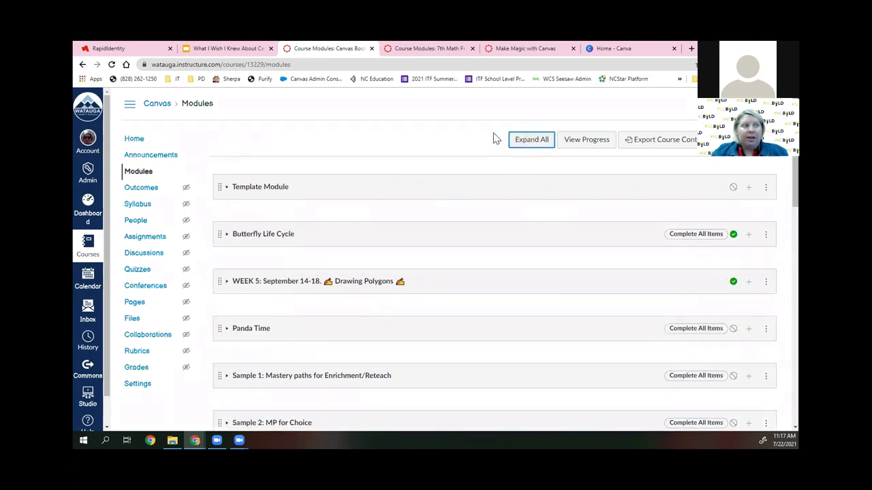
# Look through the collapsed module list and the publish status of each module
pyautogui.scroll(-1, 485, 249)
pyautogui.scroll(-2, 527, 248)
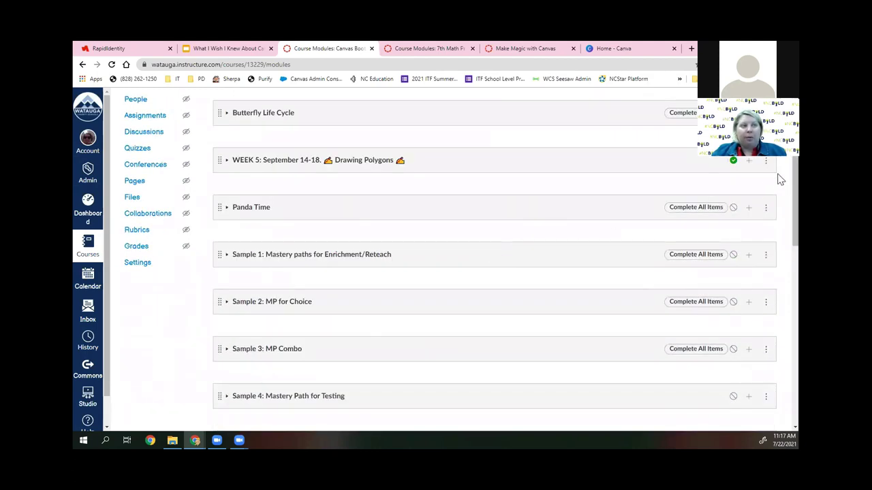
pyautogui.scroll(-10, 780, 205)
pyautogui.scroll(-2, 780, 322)
pyautogui.scroll(15, 776, 356)
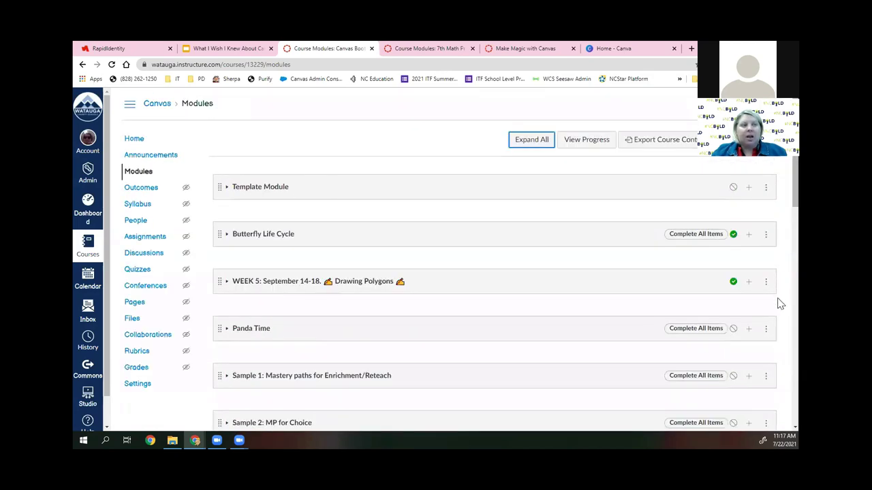
pyautogui.scroll(-3, 710, 305)
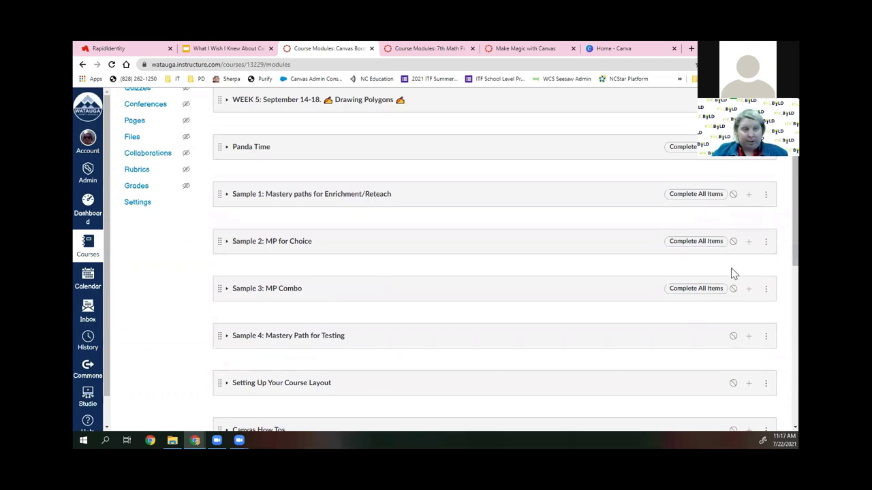
pyautogui.scroll(3, 733, 272)
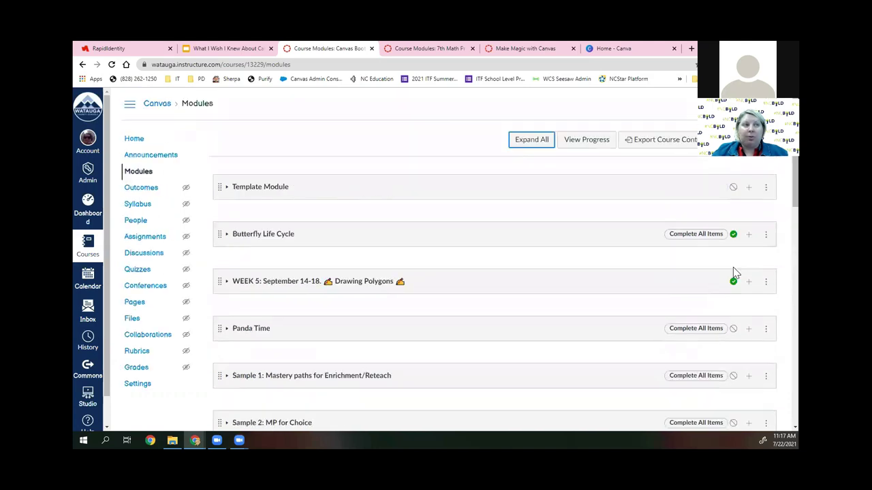
# View the modules page in Student View, look through the published content, and collapse all modules
pyautogui.press('F5')
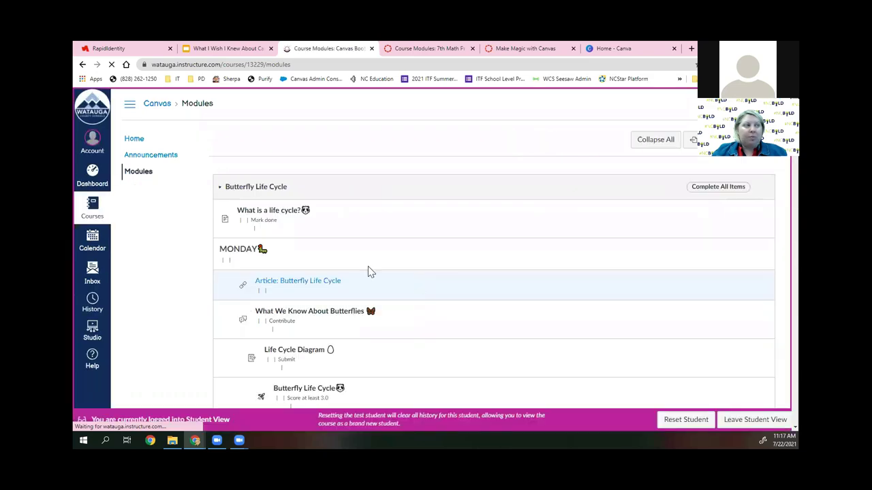
pyautogui.scroll(-15, 409, 225)
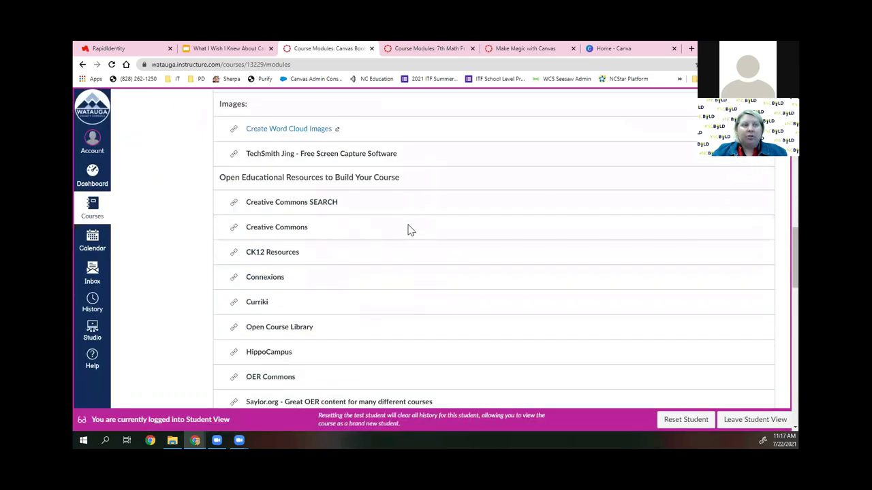
pyautogui.scroll(15, 416, 224)
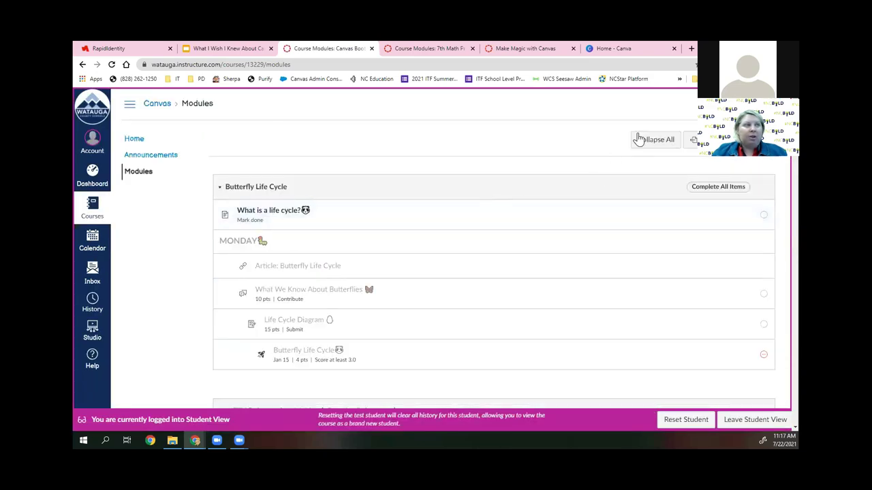
pyautogui.click(639, 139)
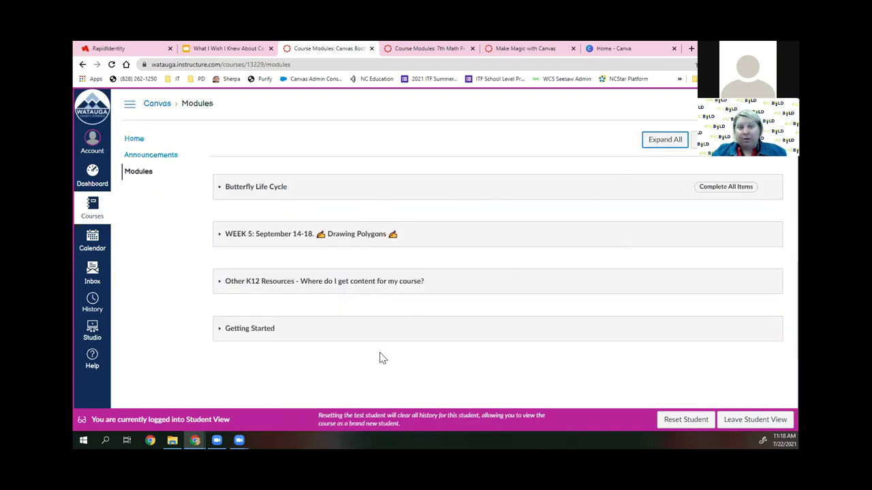
# Leave Student View and publish the Template Module
pyautogui.click(741, 421)
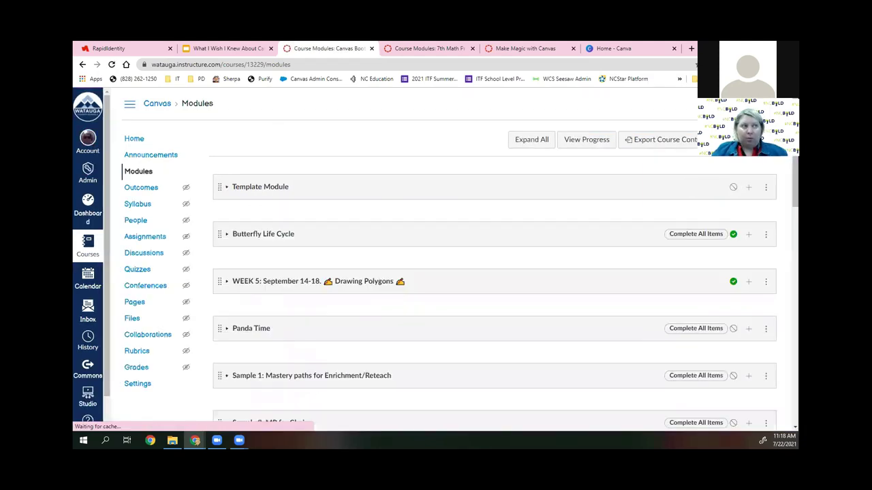
pyautogui.click(733, 188)
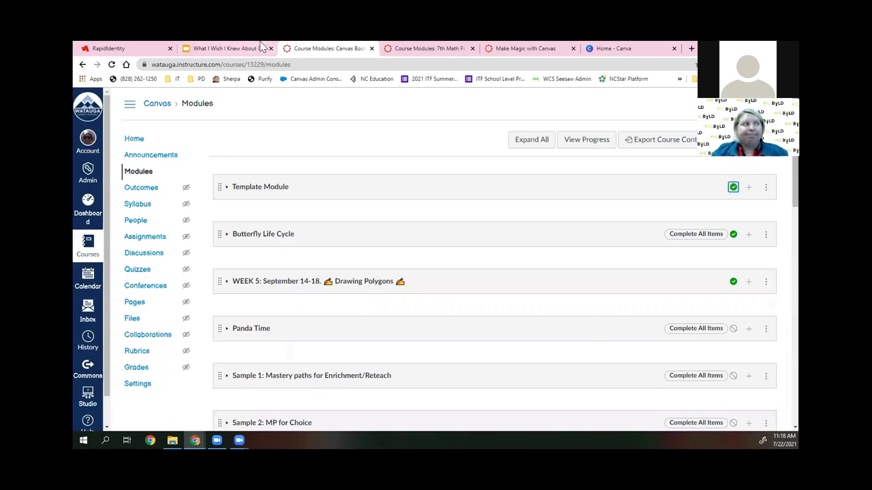
# Switch to the Google Slides presentation and advance from the Modules slide to the Links slide
pyautogui.click(237, 49)
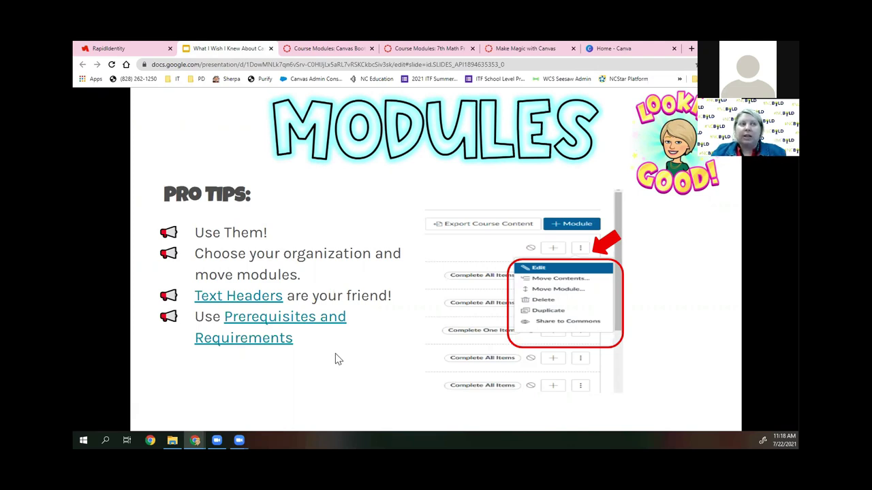
pyautogui.press('Right')
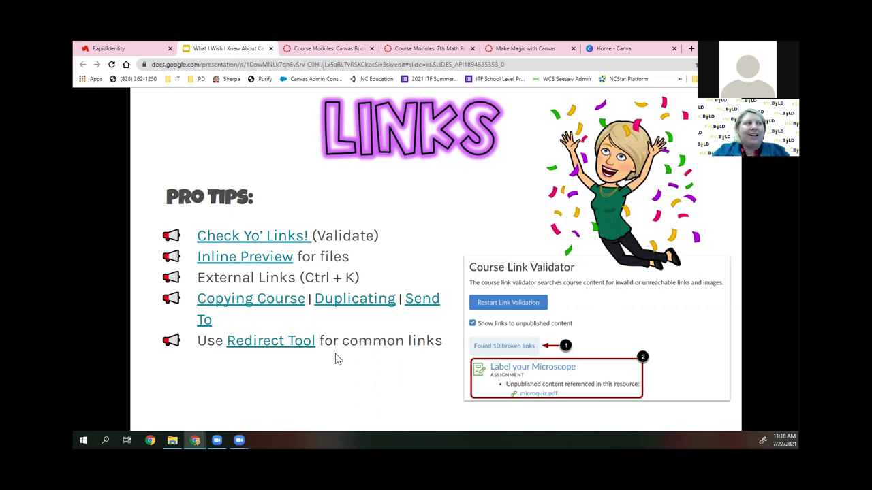
# Switch to the Magic with Canvas course and open the Course Link Validator from the course settings
pyautogui.click(504, 49)
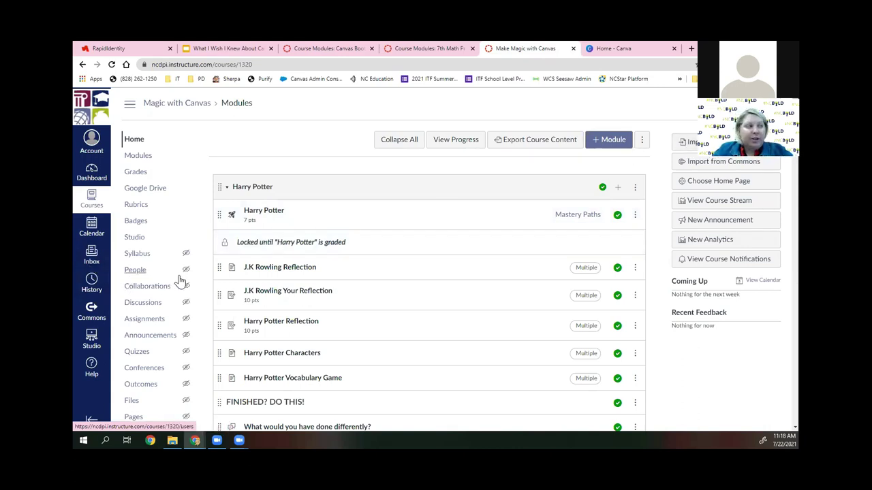
pyautogui.scroll(-3, 175, 306)
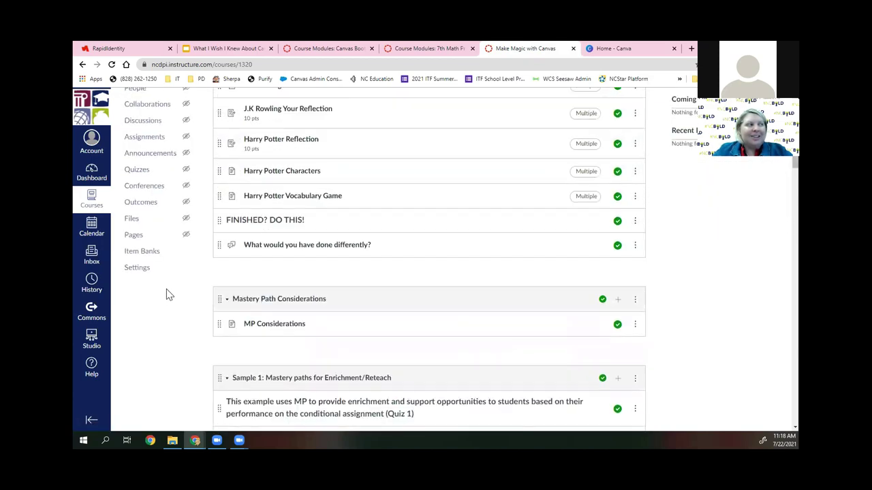
pyautogui.click(140, 268)
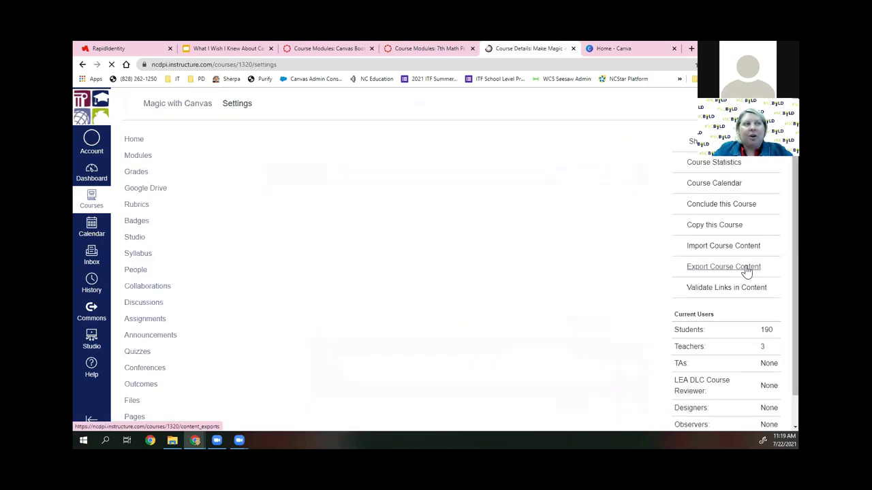
pyautogui.click(711, 293)
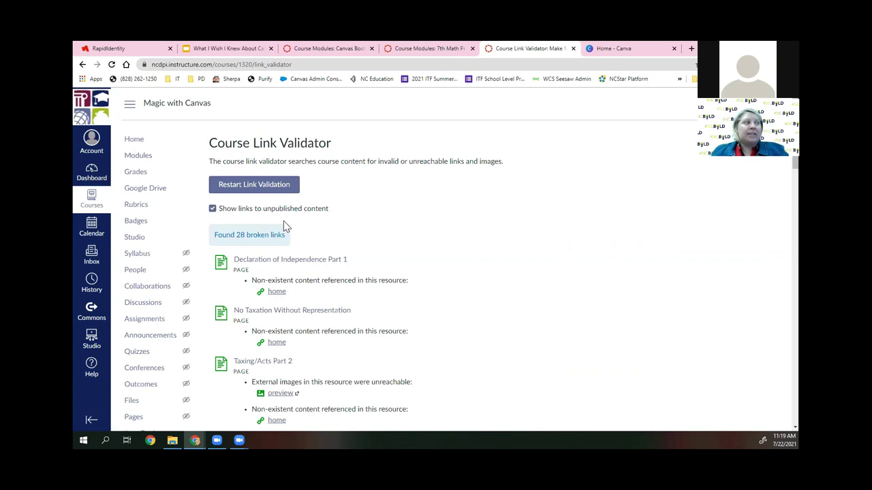
# Look through the broken links listed by the Course Link Validator and return to the course settings
pyautogui.scroll(-4, 323, 228)
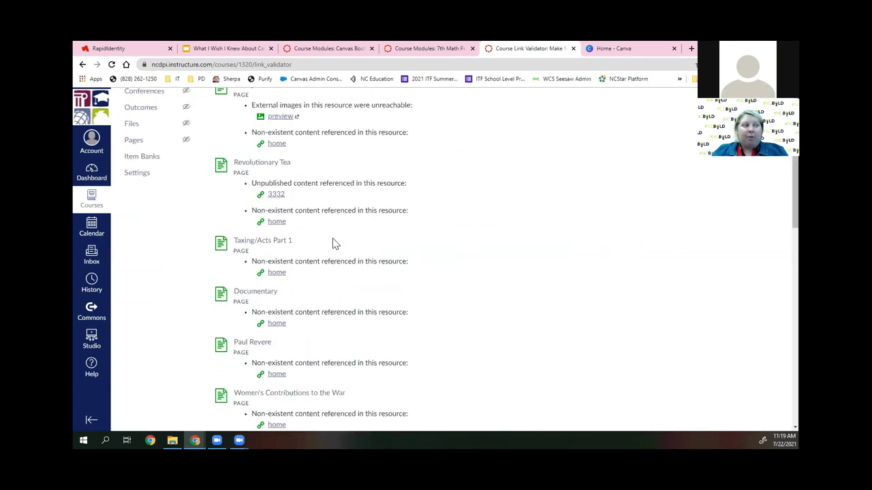
pyautogui.scroll(3, 334, 243)
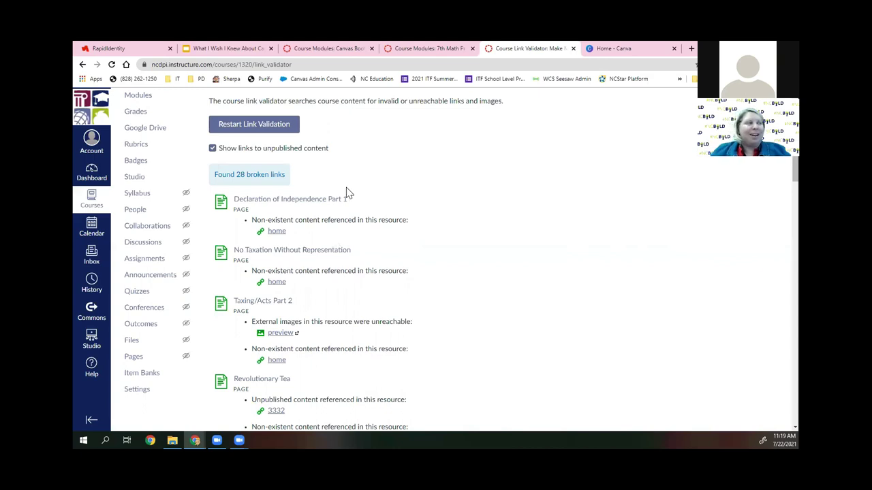
pyautogui.scroll(1, 334, 243)
pyautogui.scroll(-5, 146, 346)
pyautogui.click(136, 151)
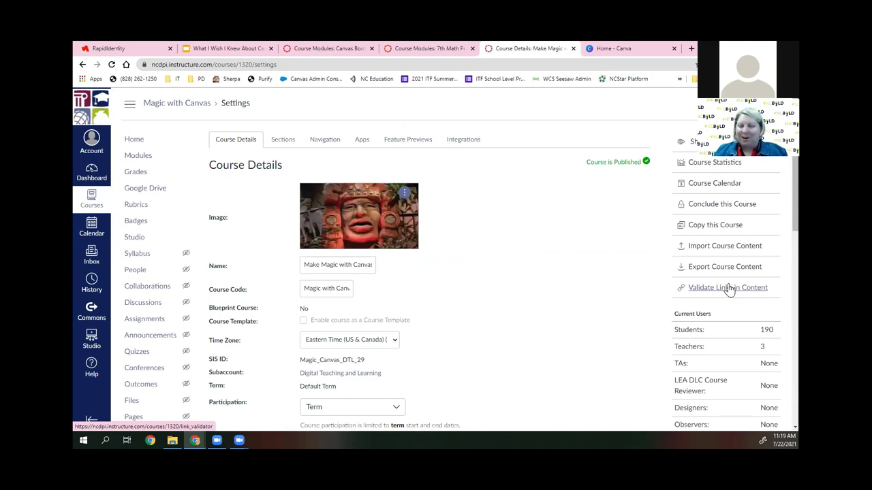
# Check the Links slide in the presentation and switch to the modules page of the Test 7th course
pyautogui.click(202, 50)
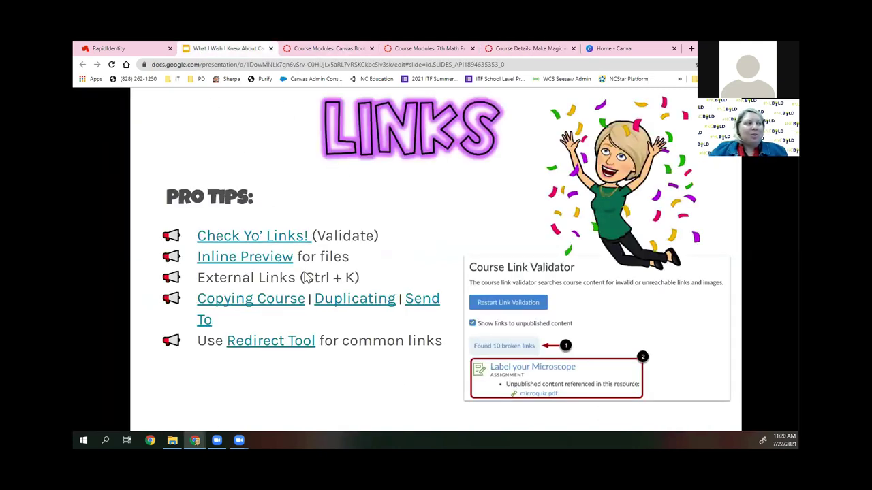
pyautogui.click(611, 50)
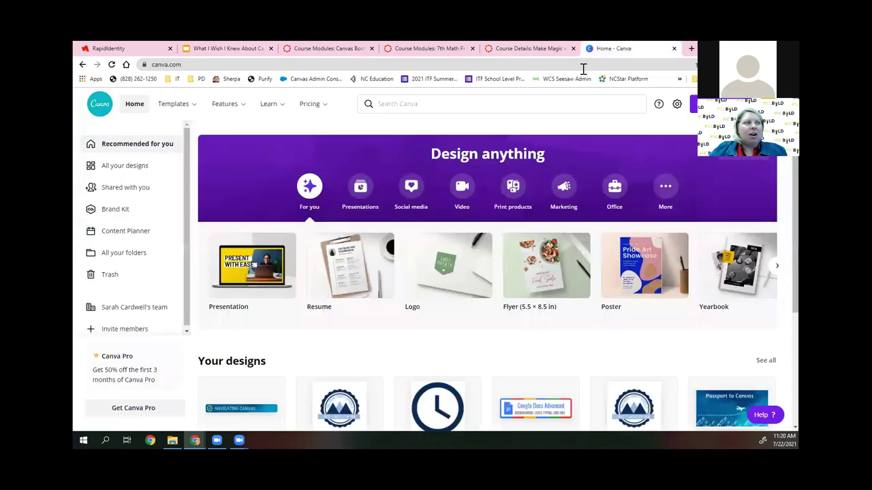
pyautogui.click(521, 48)
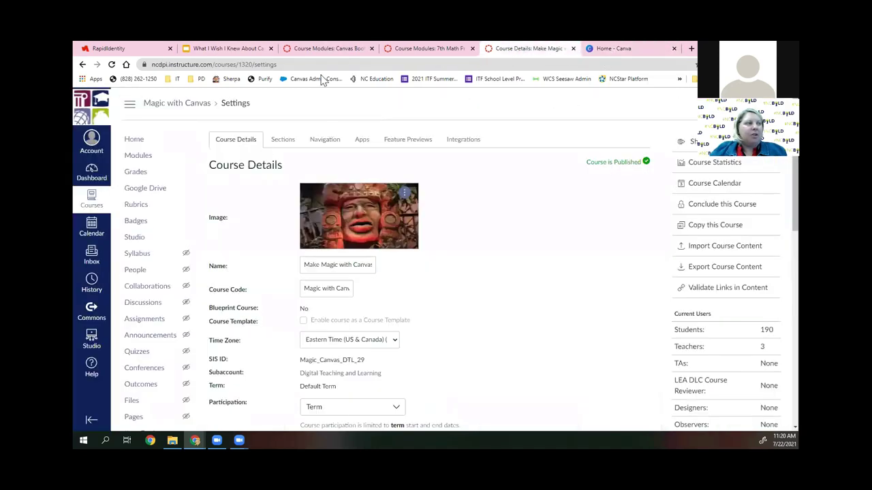
pyautogui.click(422, 48)
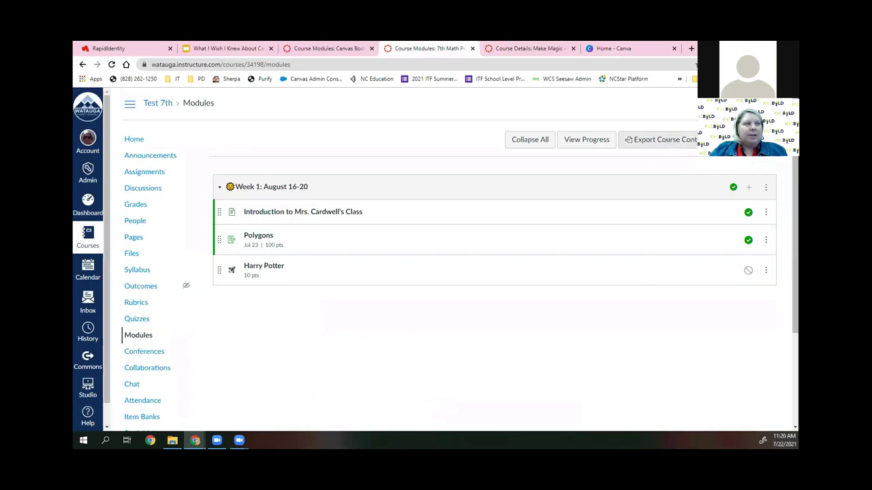
pyautogui.click(739, 140)
pyautogui.click(558, 182)
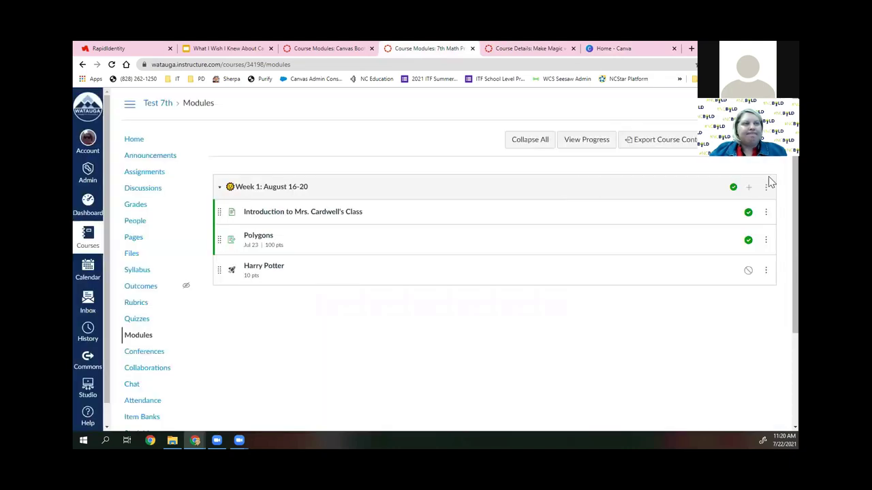
# Open the Introduction page in the Week 1 module for editing and add a blank line below the puppy image
pyautogui.click(362, 218)
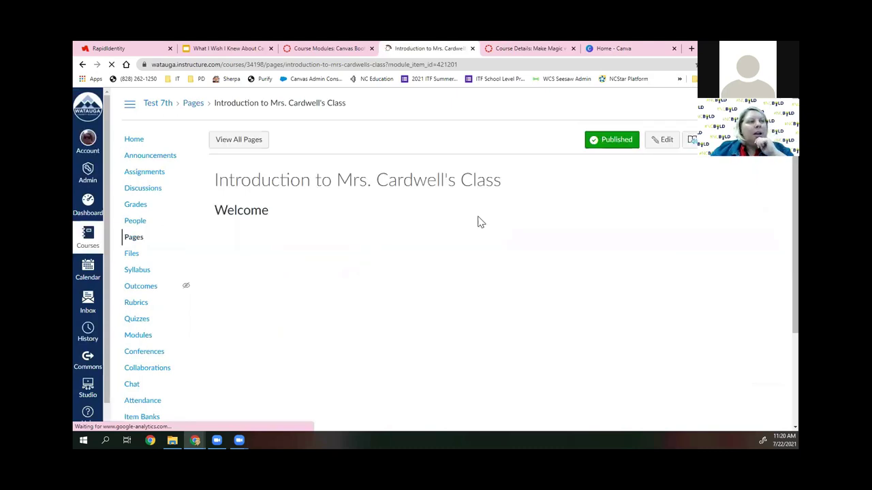
pyautogui.click(653, 140)
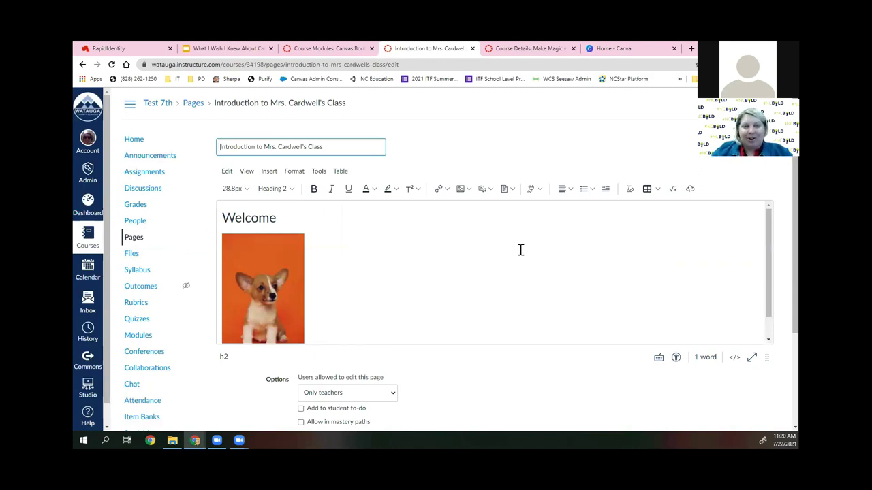
pyautogui.click(335, 292)
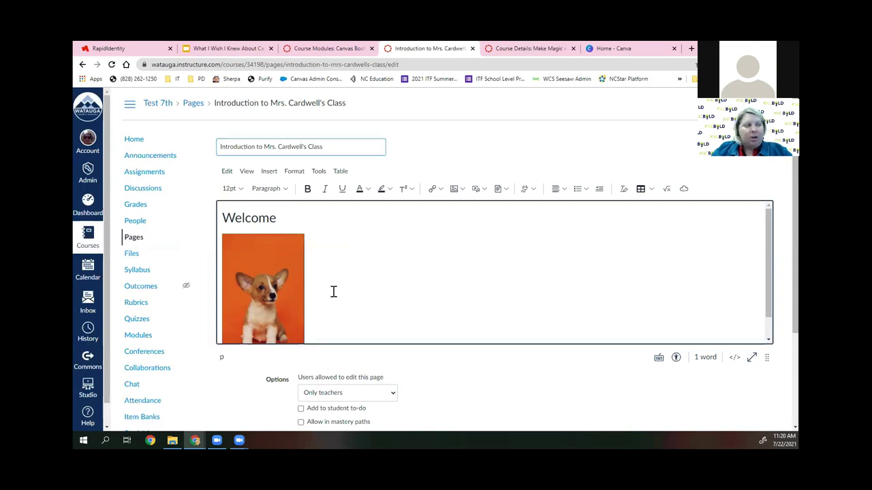
pyautogui.press('Return')
pyautogui.scroll(-1, 310, 302)
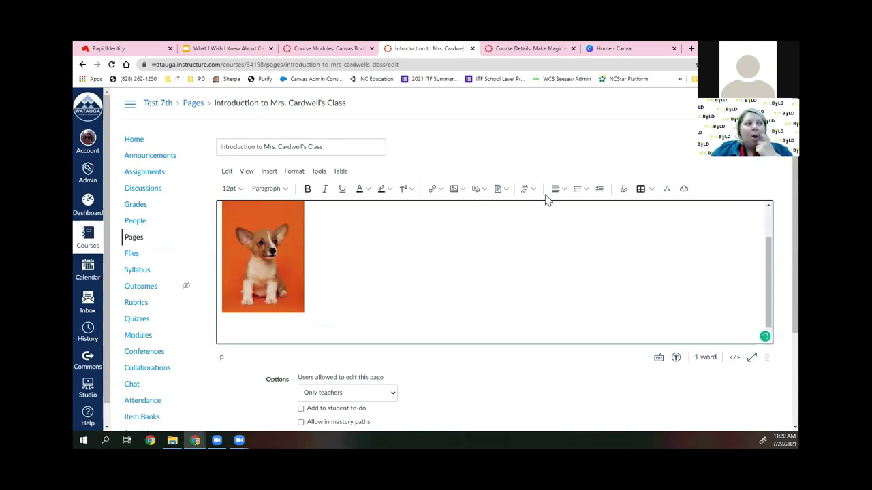
# Upload The Great Gatsby_2013-5.pdf from the Canvas Training folder and insert it below the puppy image
pyautogui.click(506, 189)
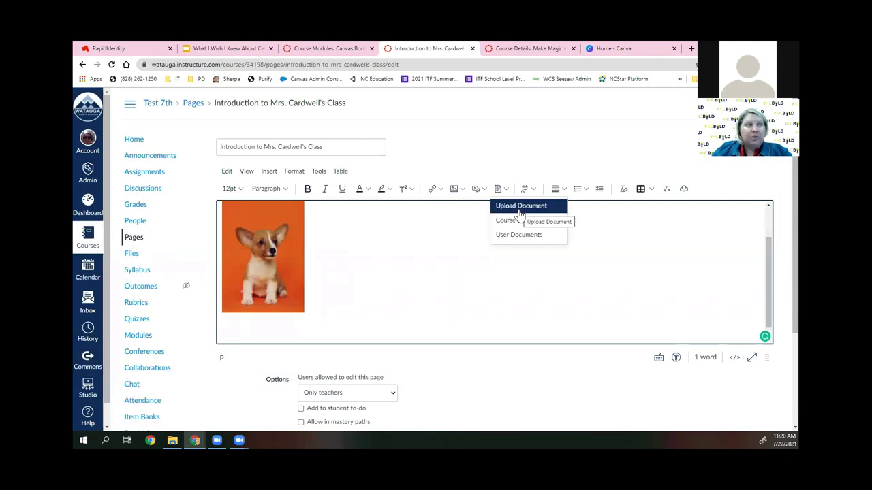
pyautogui.click(520, 207)
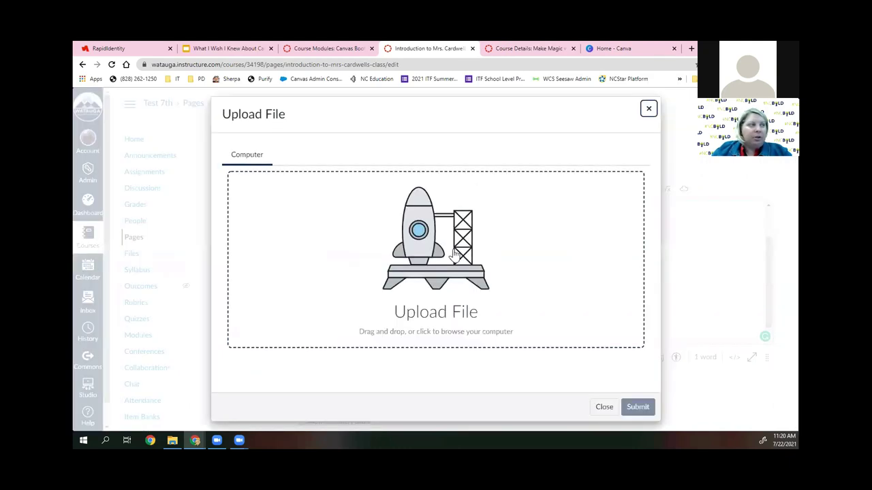
pyautogui.click(490, 267)
pyautogui.click(116, 148)
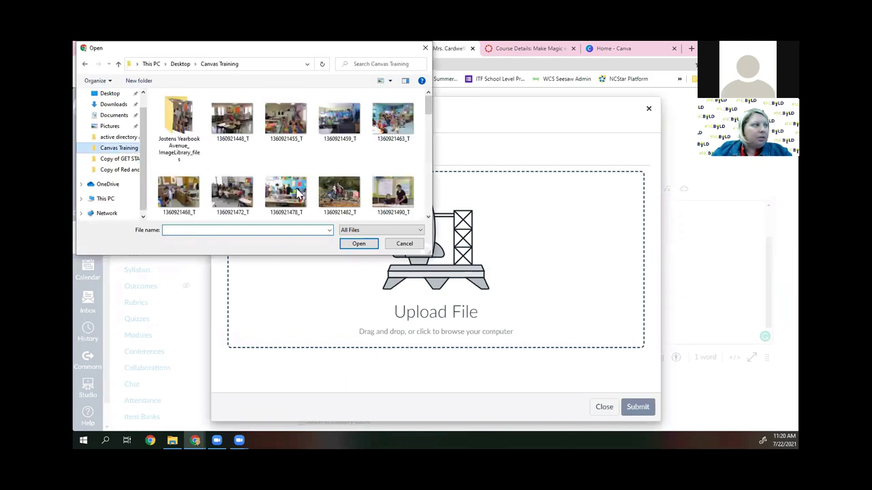
pyautogui.scroll(-5, 320, 157)
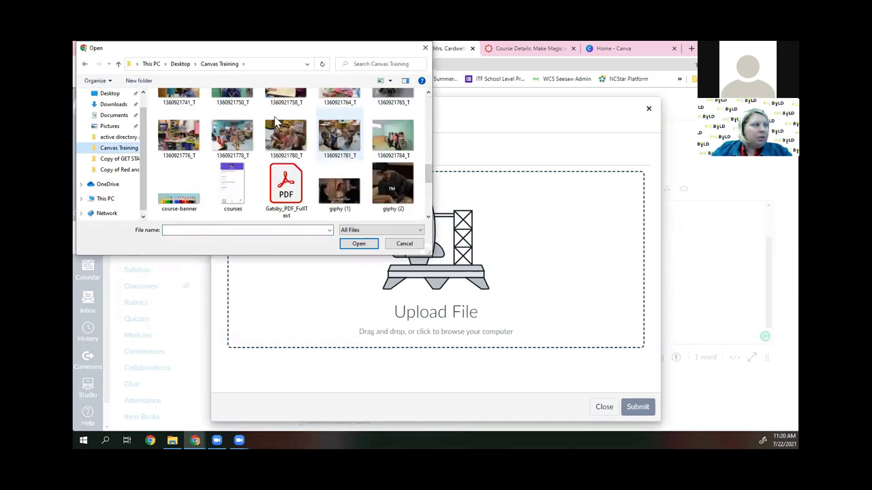
pyautogui.scroll(-5, 177, 195)
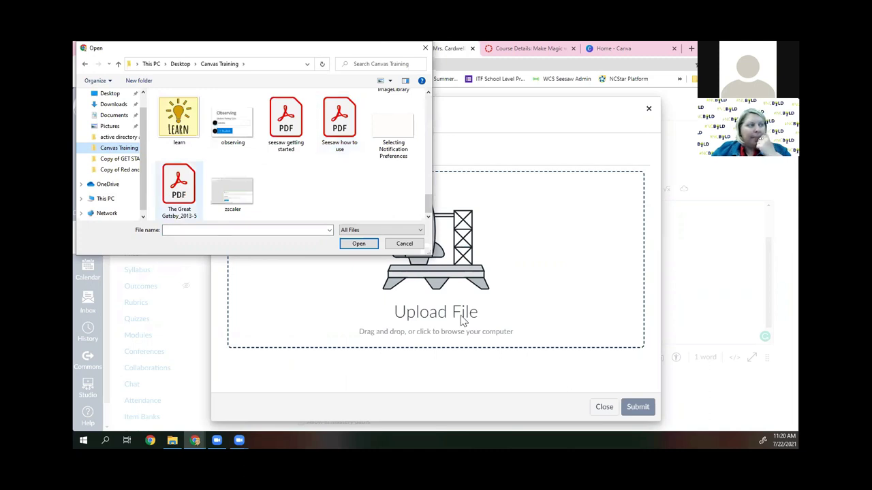
pyautogui.press('Return')
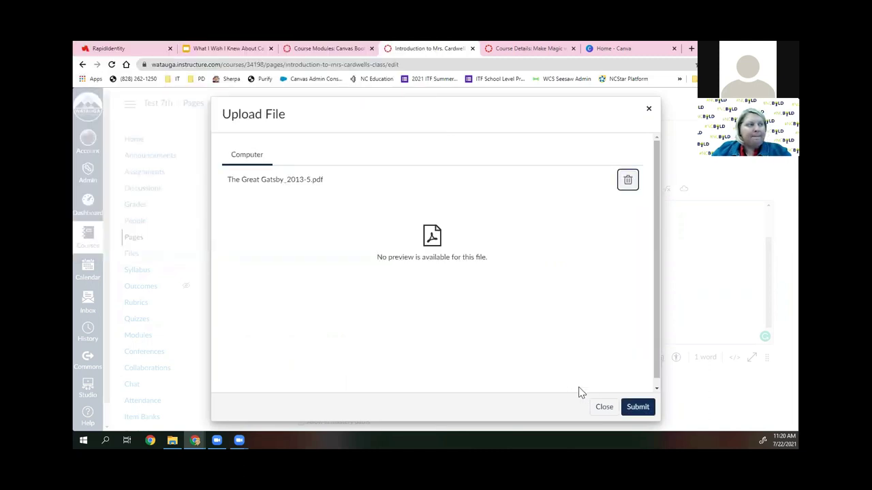
pyautogui.click(634, 408)
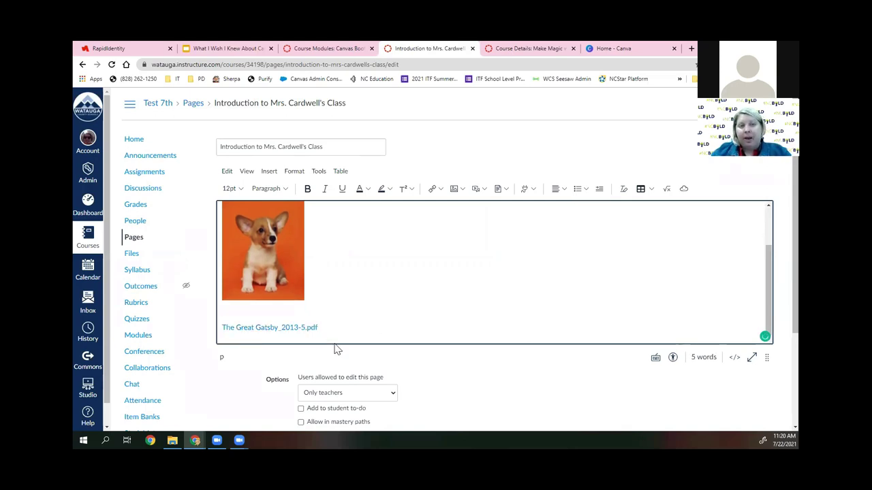
# Set the Great Gatsby PDF link to Preview inline with Expand preview by Default, and save the page
pyautogui.click(254, 327)
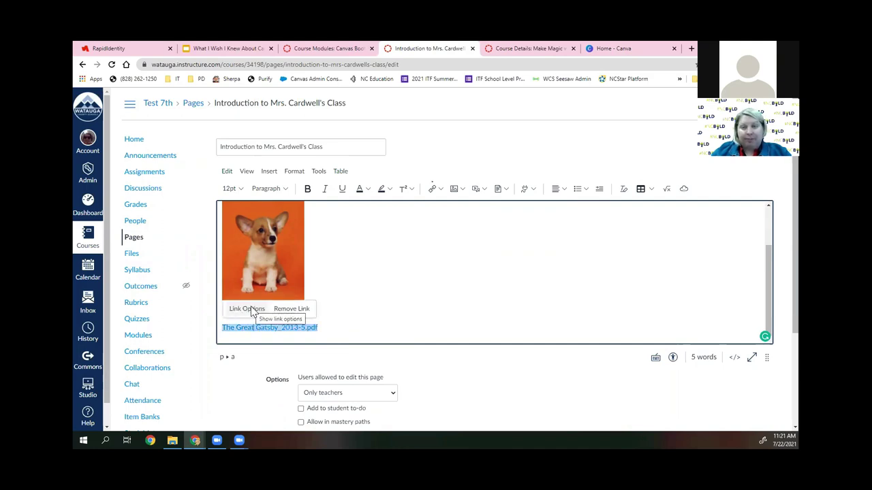
pyautogui.click(251, 308)
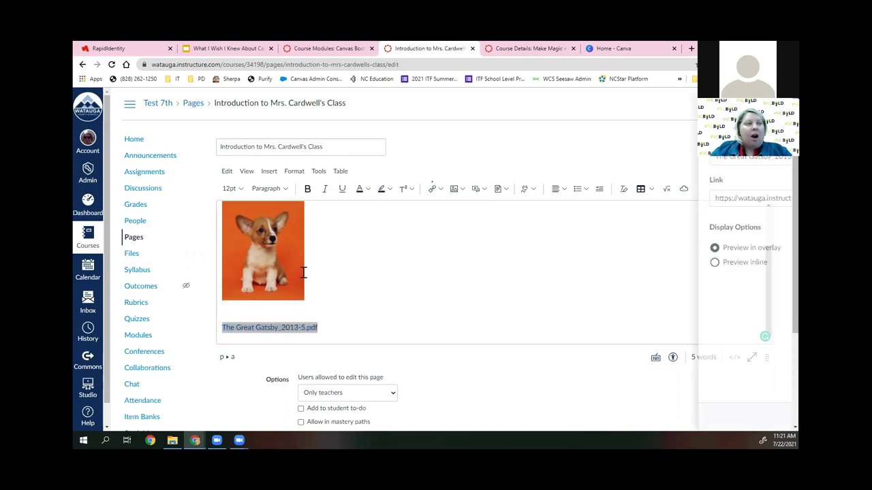
pyautogui.click(662, 265)
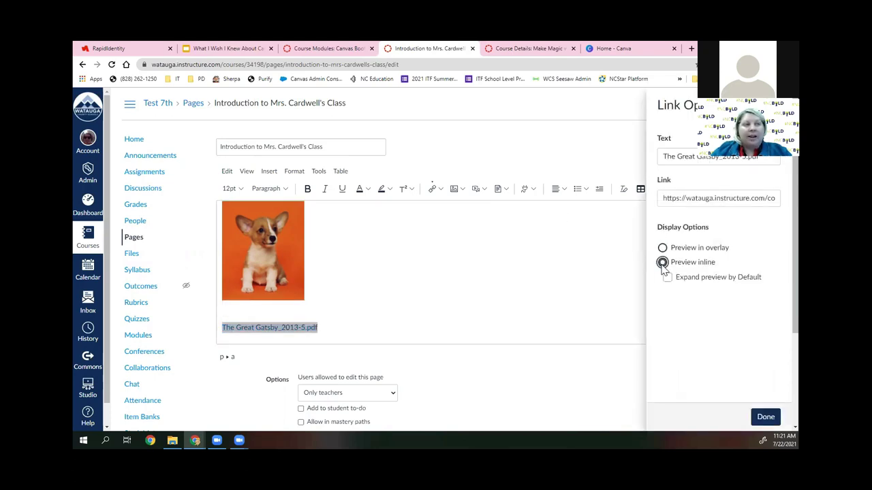
pyautogui.click(667, 278)
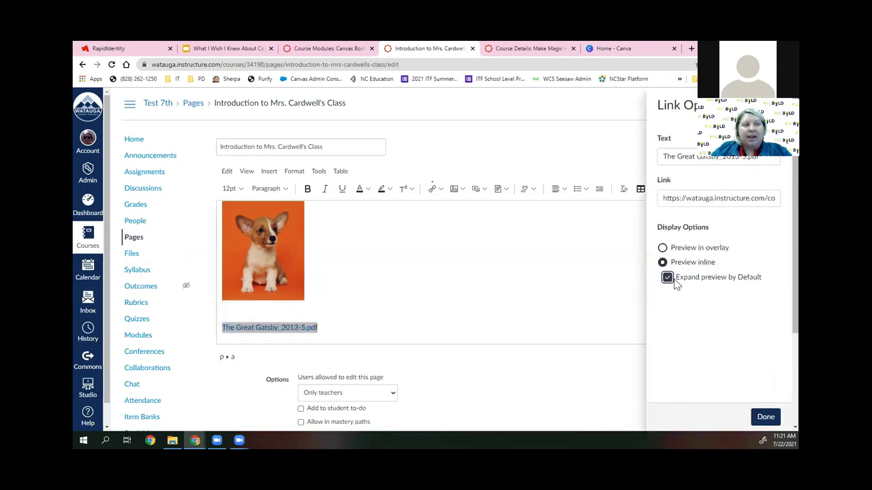
pyautogui.click(766, 416)
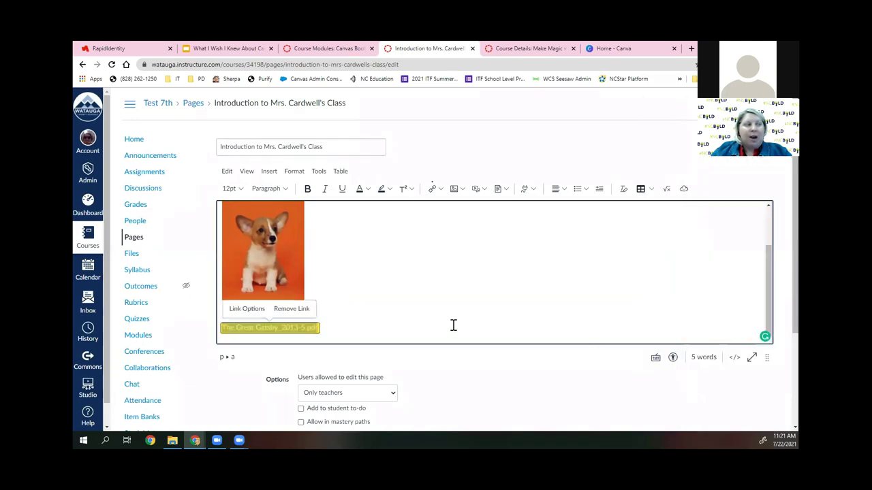
pyautogui.scroll(-3, 613, 334)
pyautogui.click(760, 329)
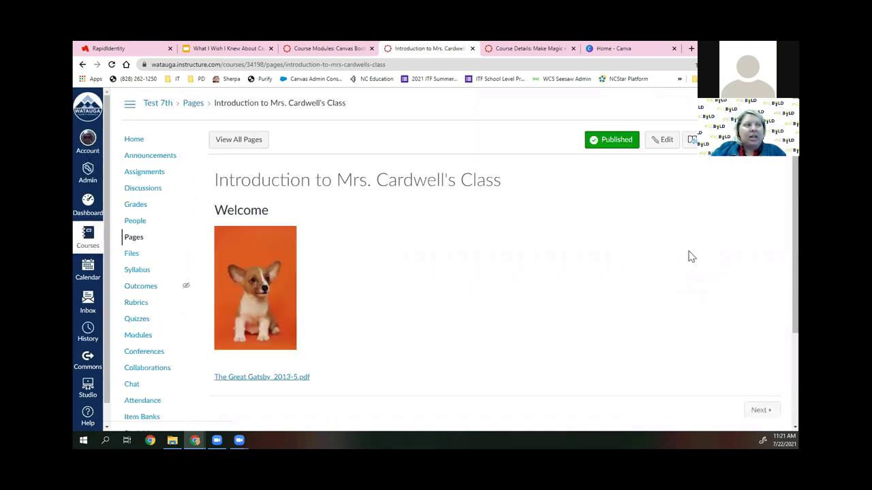
# View the inline preview of the Great Gatsby PDF on the saved Introduction page
pyautogui.scroll(-3, 688, 253)
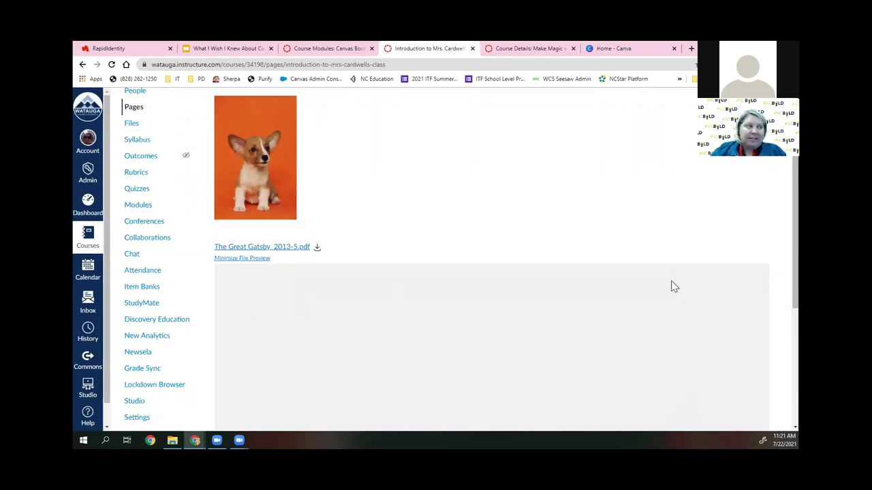
pyautogui.scroll(-3, 673, 286)
pyautogui.scroll(2, 671, 286)
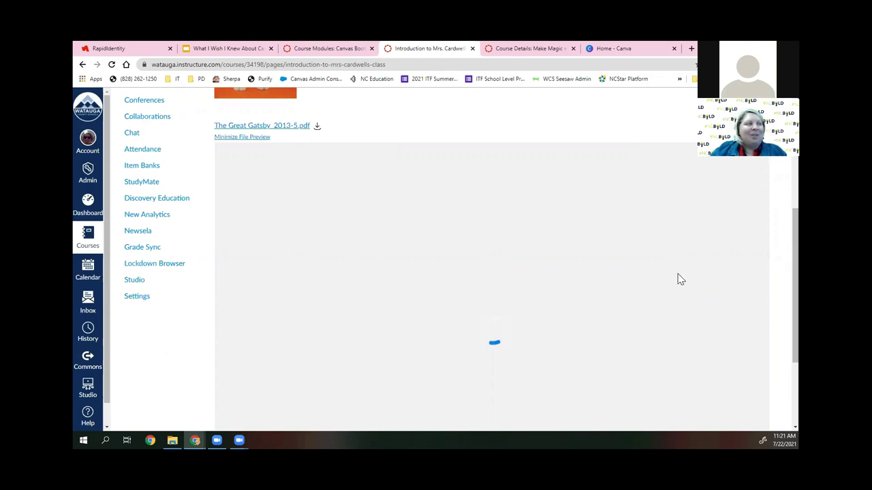
# Check the Links slide in the presentation, return to the Introduction page, and enlarge the PDF in its inline preview
pyautogui.click(232, 52)
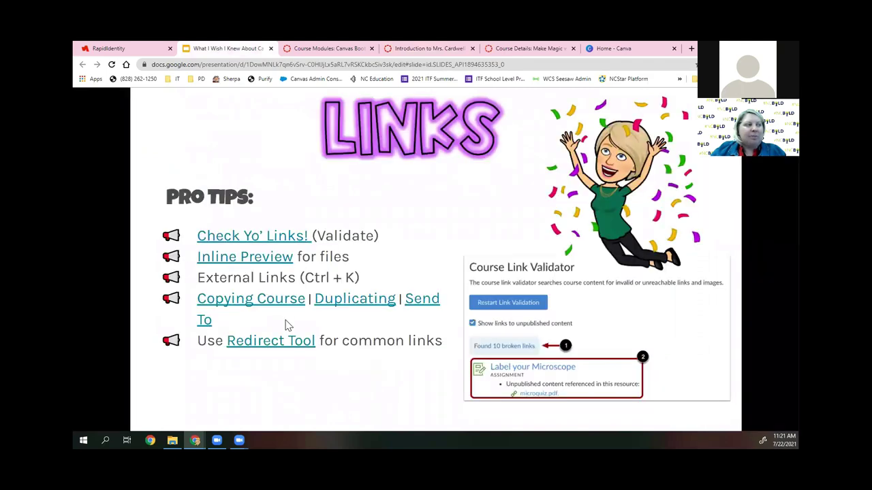
pyautogui.click(344, 49)
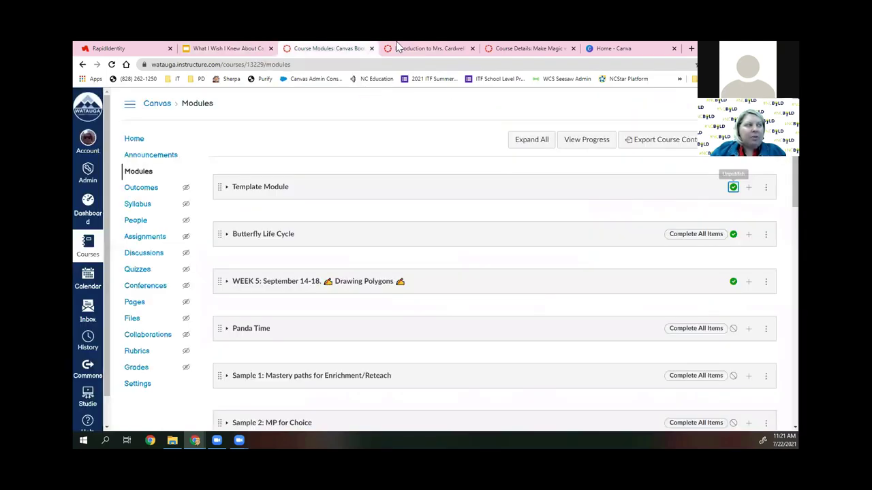
pyautogui.click(398, 49)
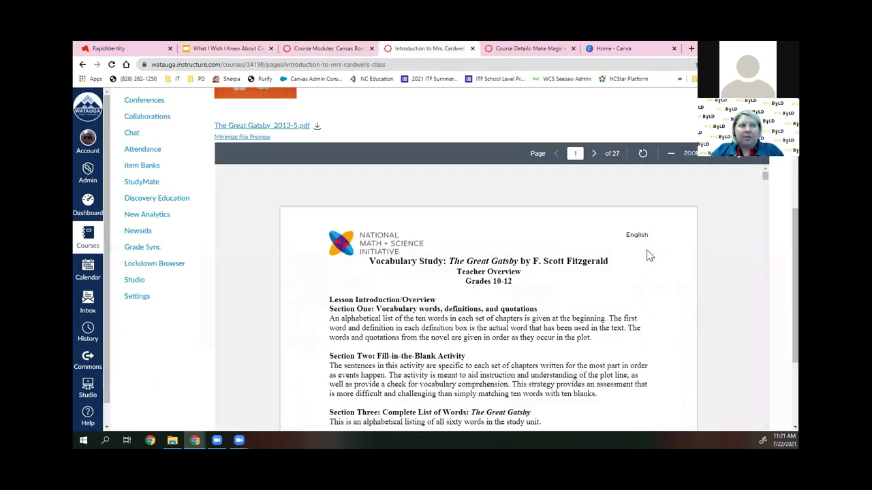
pyautogui.click(709, 156)
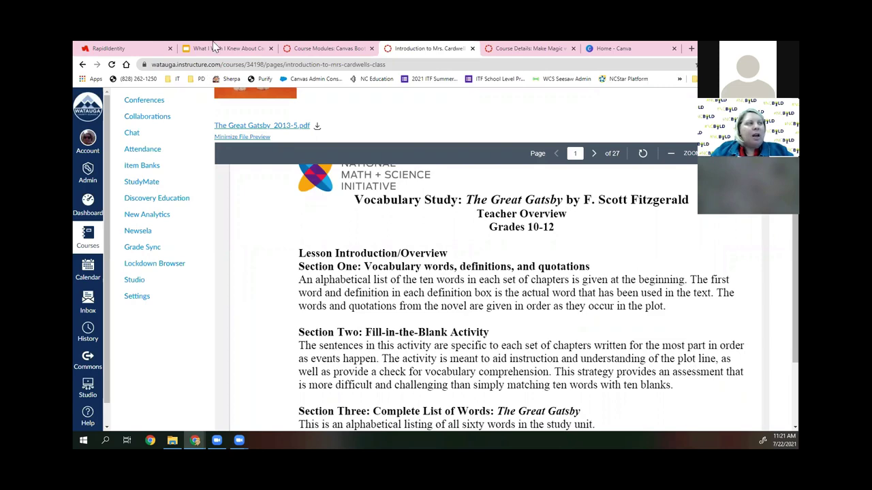
# Return to the 7th Math Practice Course home page and look over the Week 1: August 16-20 module
pyautogui.scroll(3, 156, 132)
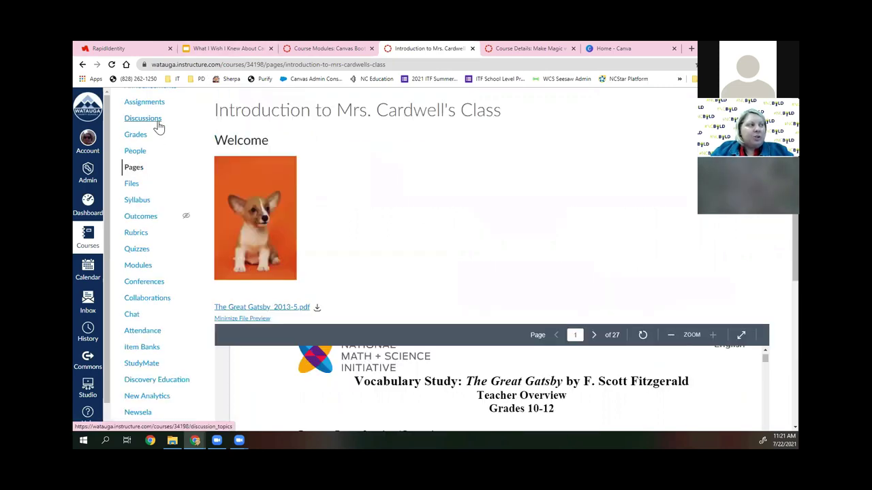
pyautogui.scroll(1, 133, 185)
pyautogui.click(133, 143)
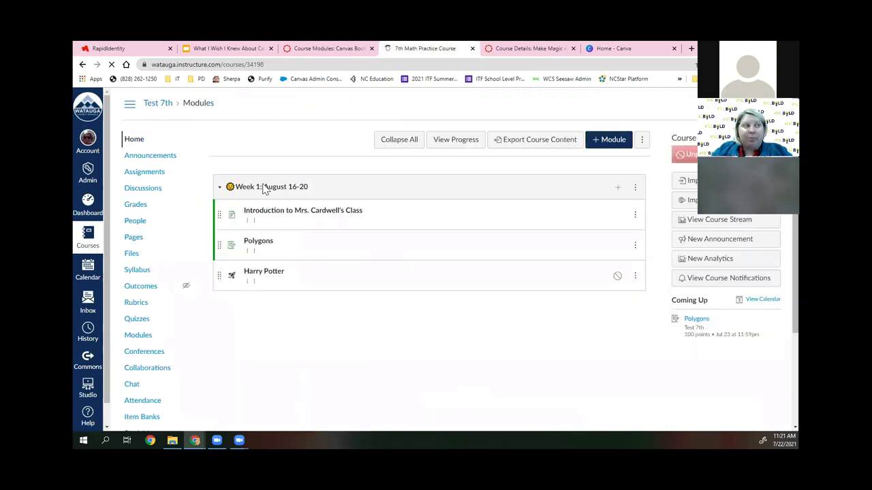
pyautogui.scroll(-2, 503, 334)
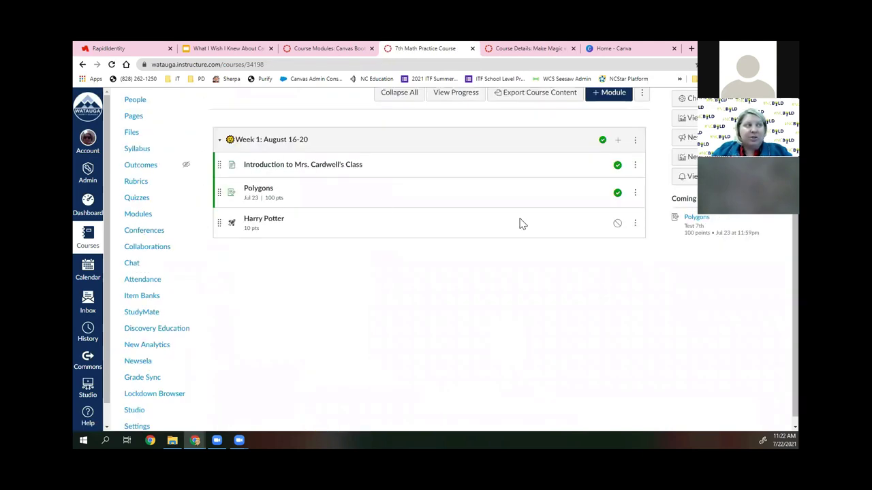
# Switch to the Canvas Boot Camp modules, expand Template Module, and review its items and those in the WEEK 5 Drawing Polygons module
pyautogui.click(333, 50)
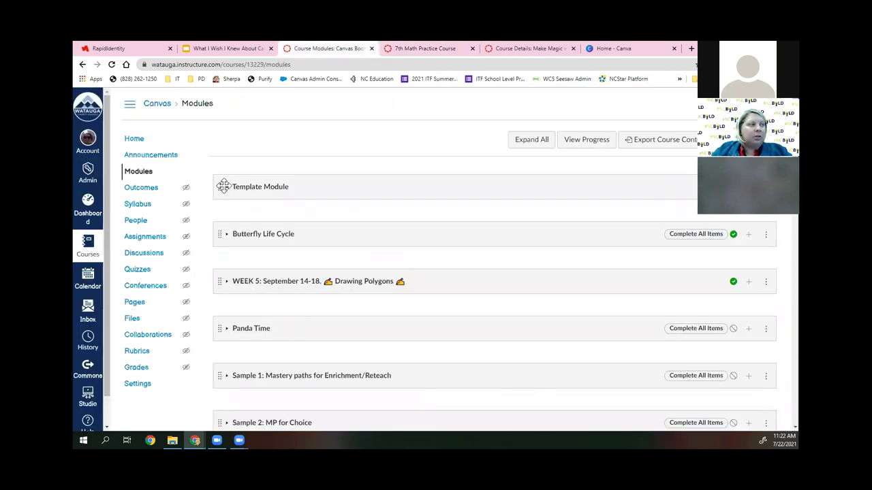
pyautogui.click(226, 187)
pyautogui.scroll(-1, 278, 225)
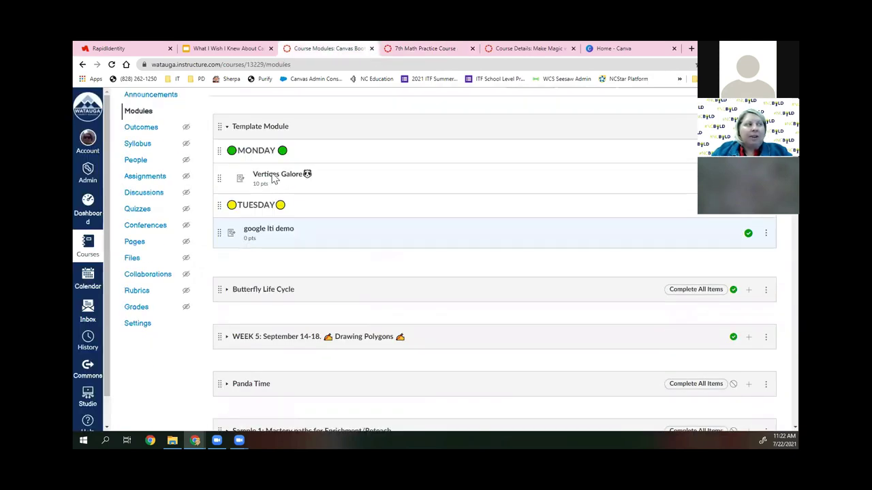
pyautogui.scroll(-3, 282, 256)
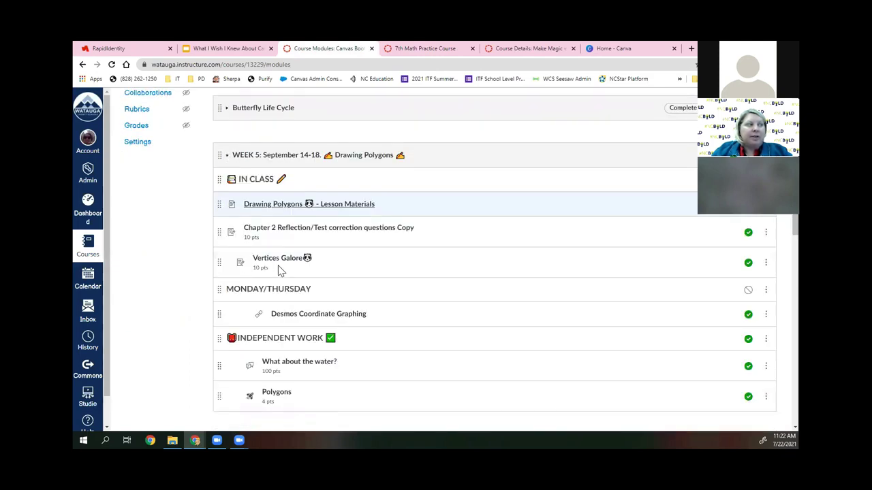
pyautogui.scroll(-1, 244, 119)
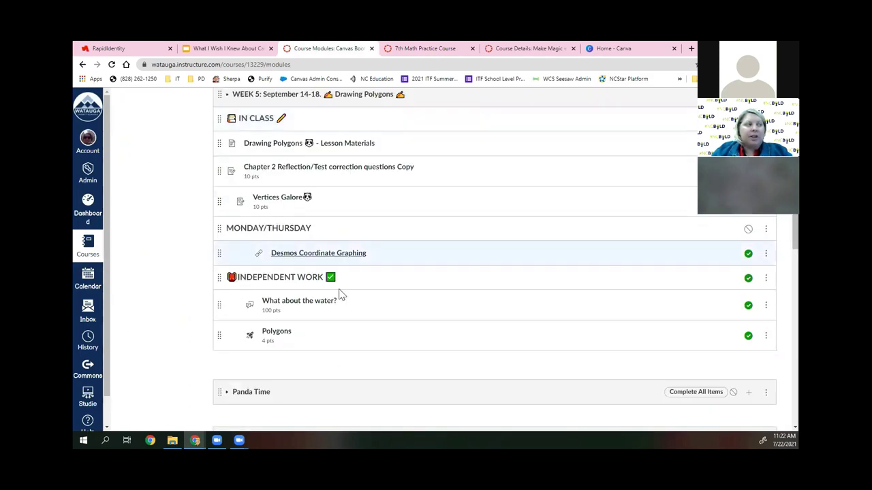
pyautogui.scroll(1, 369, 269)
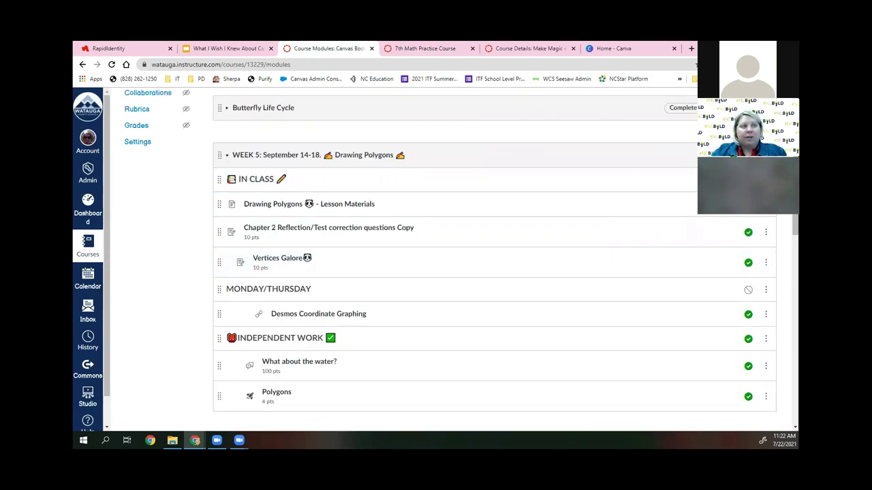
# Examine the module-level options for duplicating, sending and copying the WEEK 5 module and the modules below it
pyautogui.click(766, 155)
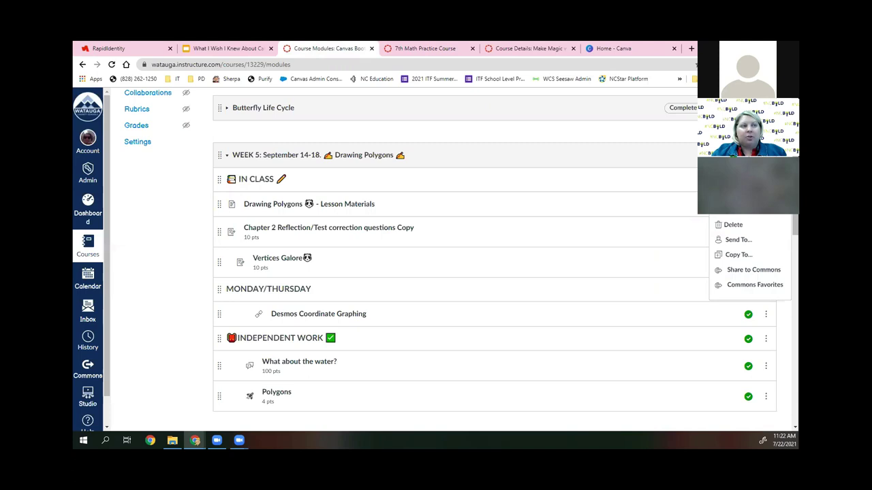
pyautogui.press('Escape')
pyautogui.click(766, 155)
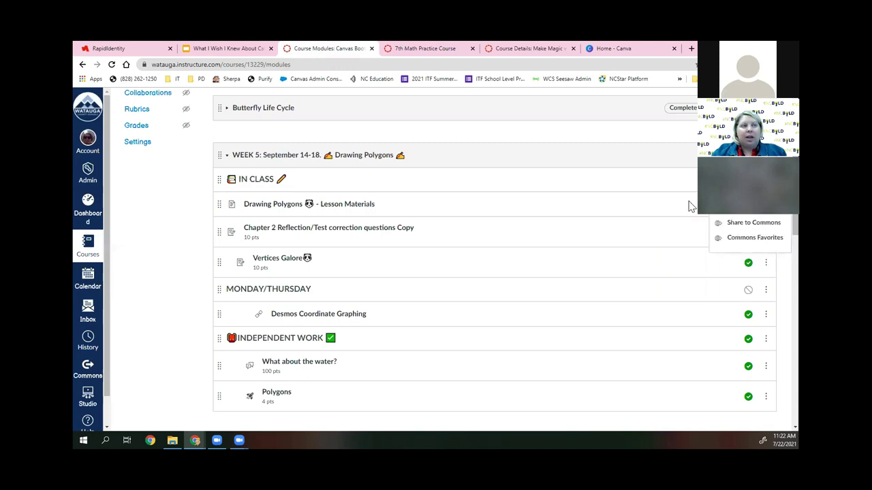
pyautogui.scroll(-3, 758, 269)
pyautogui.scroll(3, 760, 241)
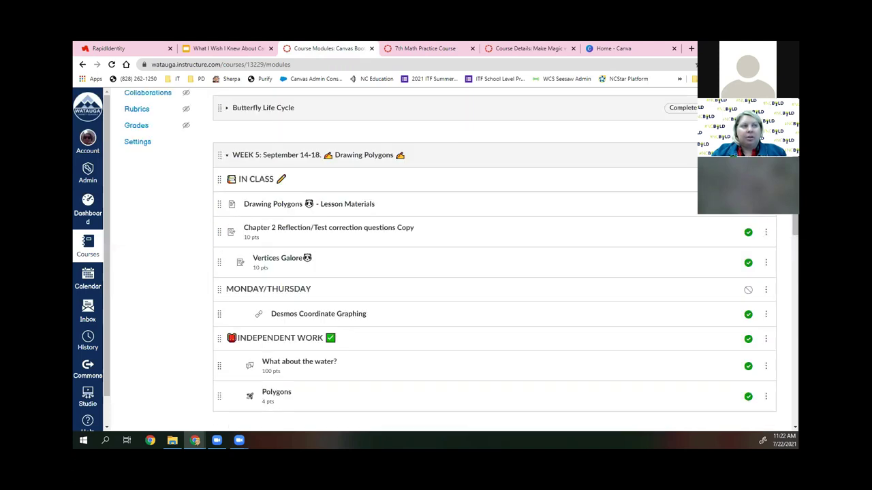
pyautogui.click(765, 229)
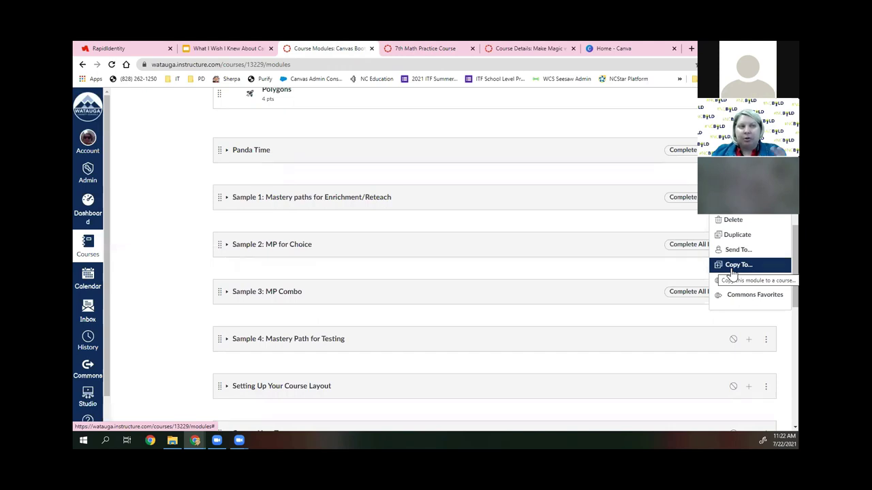
pyautogui.click(652, 136)
pyautogui.scroll(1, 494, 272)
pyautogui.scroll(3, 747, 253)
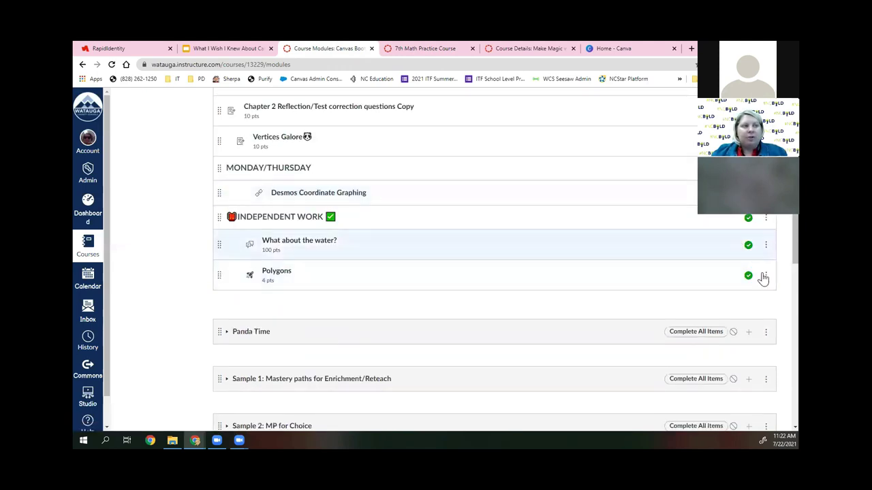
# Examine the Send To and Copy To options for individual module items, including Polygons and Vertices Galore
pyautogui.click(765, 277)
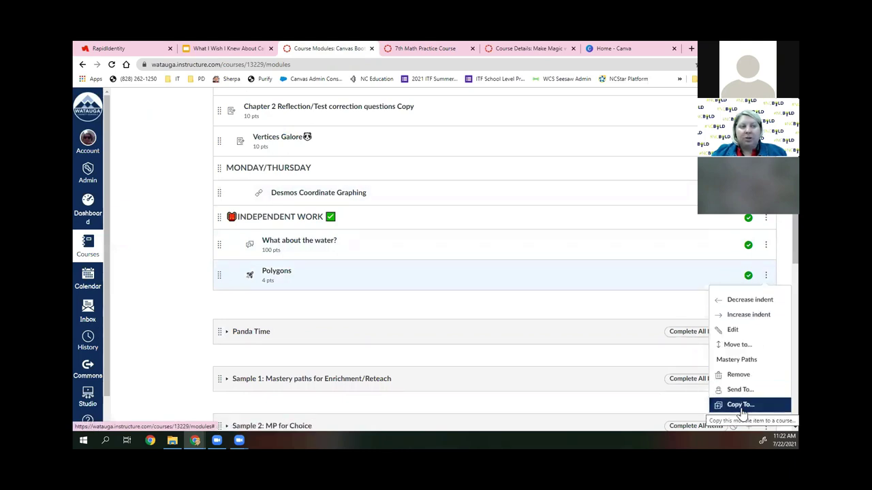
pyautogui.scroll(7, 744, 234)
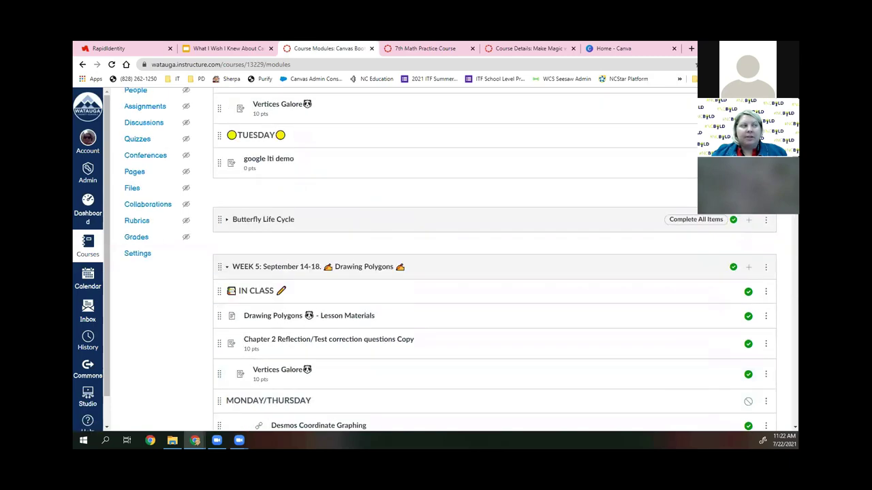
pyautogui.scroll(-6, 737, 265)
pyautogui.scroll(5, 719, 282)
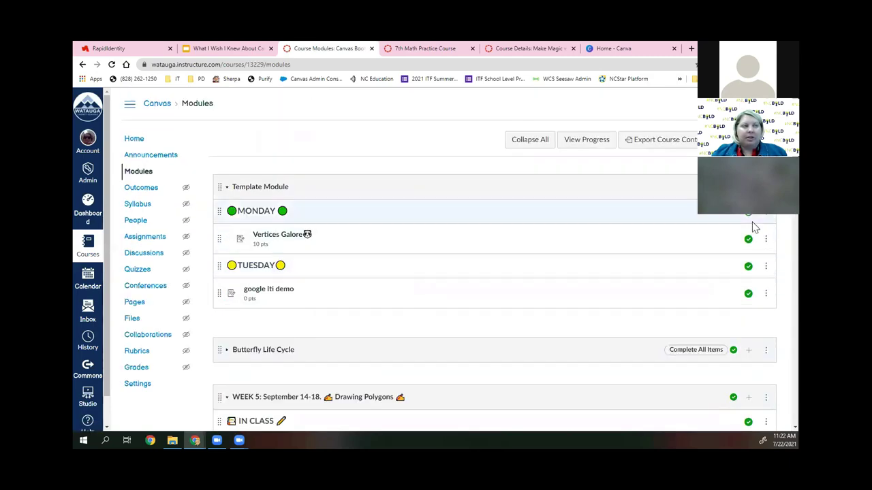
pyautogui.click(765, 242)
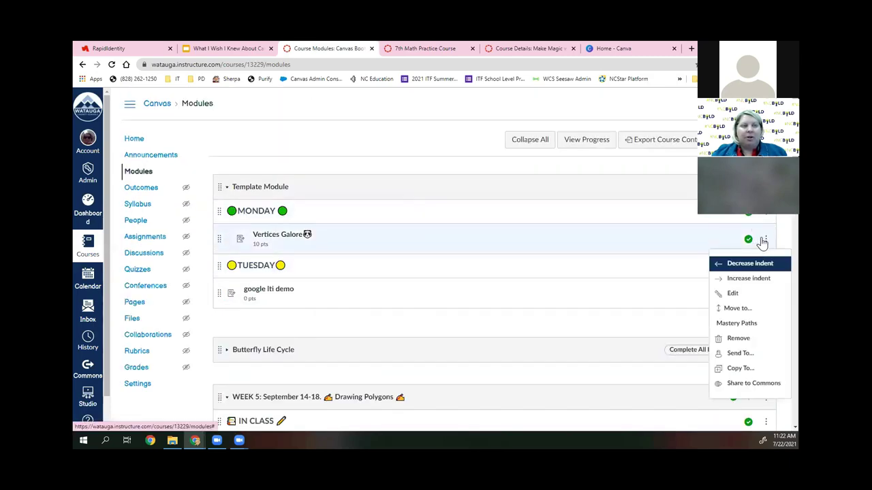
pyautogui.scroll(-2, 765, 241)
pyautogui.click(765, 325)
pyautogui.scroll(-3, 766, 327)
pyautogui.scroll(5, 613, 247)
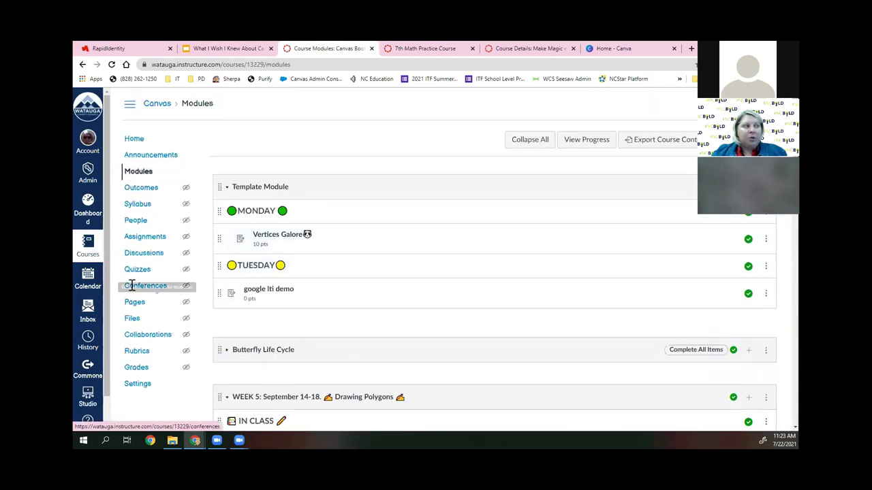
# Open the course's assignments list and examine the Duplicate, Send To and Copy To options for Scientific method review
pyautogui.click(145, 238)
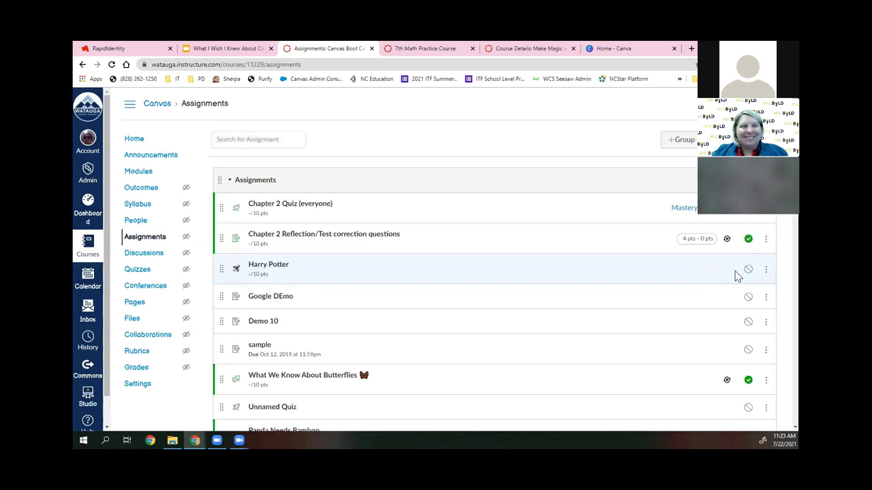
pyautogui.scroll(-5, 764, 274)
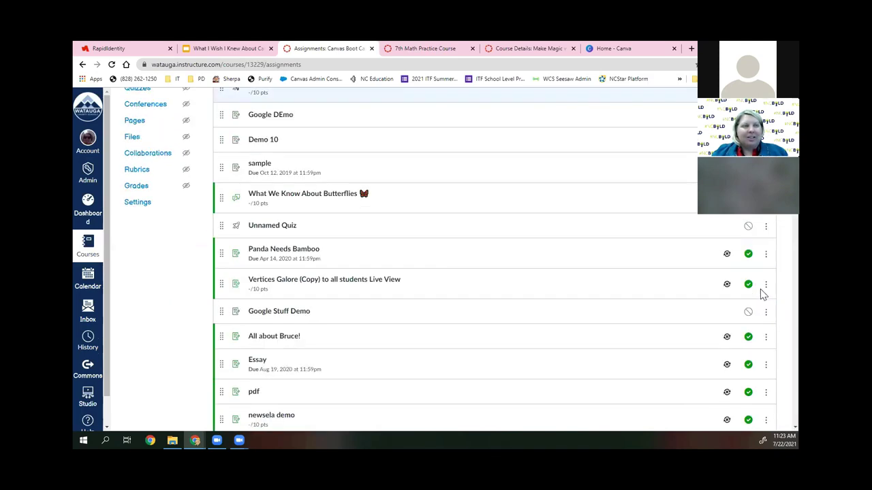
pyautogui.scroll(-1, 762, 300)
pyautogui.scroll(-3, 761, 300)
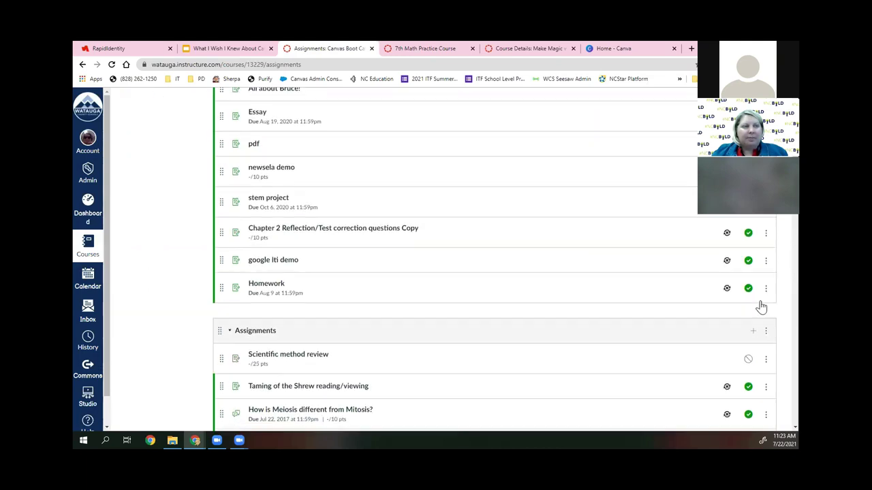
pyautogui.scroll(-3, 759, 304)
pyautogui.click(765, 199)
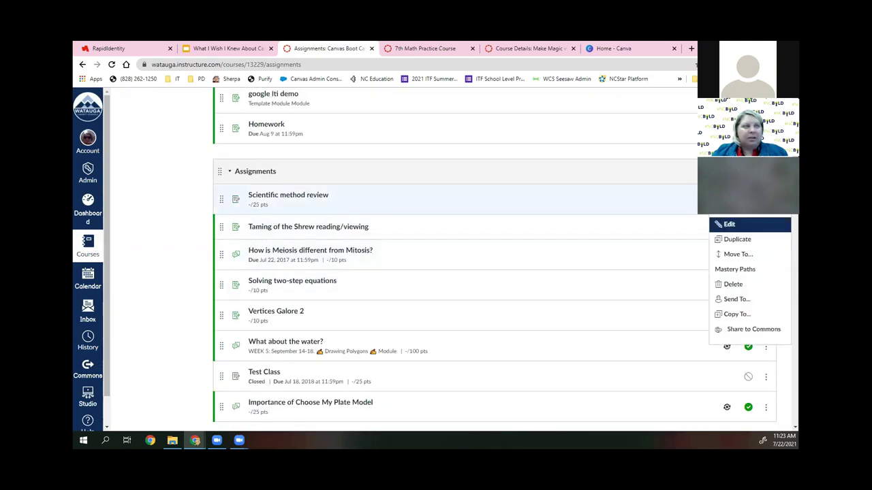
pyautogui.click(765, 199)
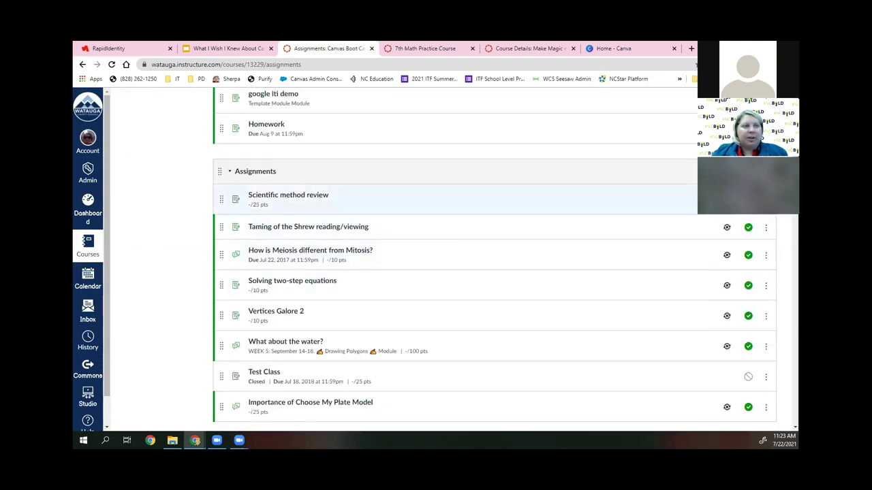
pyautogui.click(766, 198)
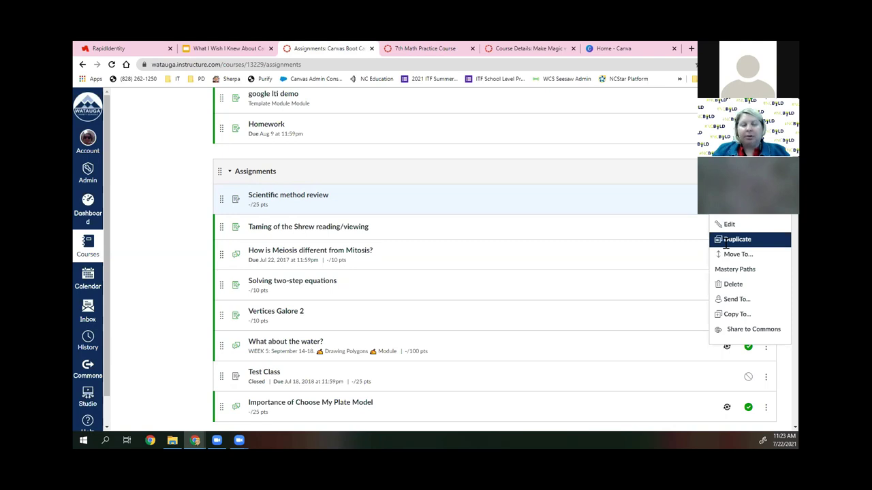
pyautogui.click(627, 164)
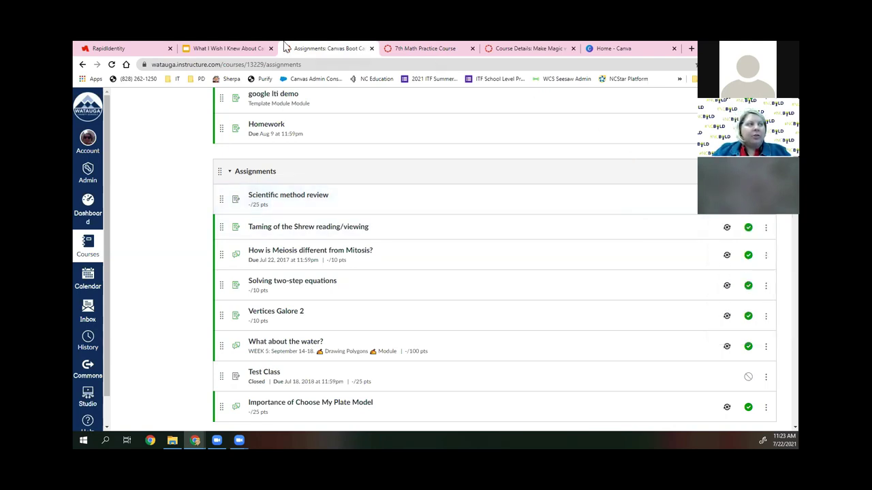
# Check the Redirect Tool tip on the presentation's Links slide, and open the settings of the 7th Math Practice Course
pyautogui.click(231, 49)
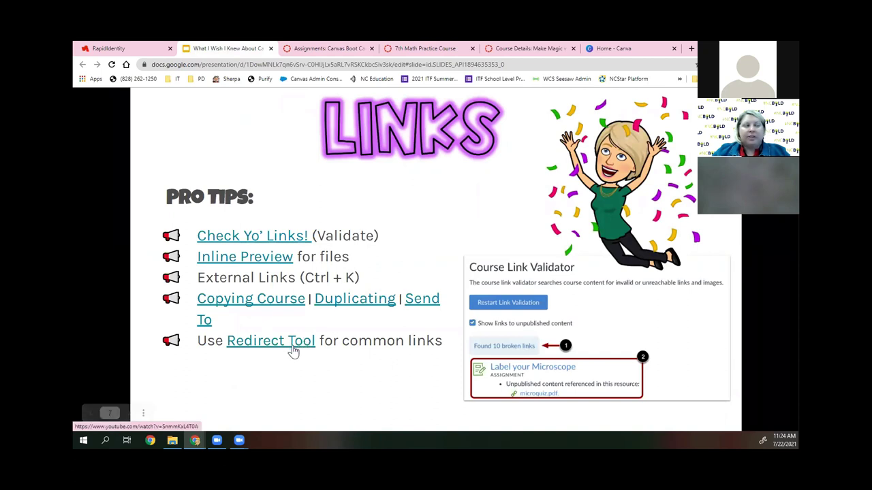
pyautogui.click(446, 51)
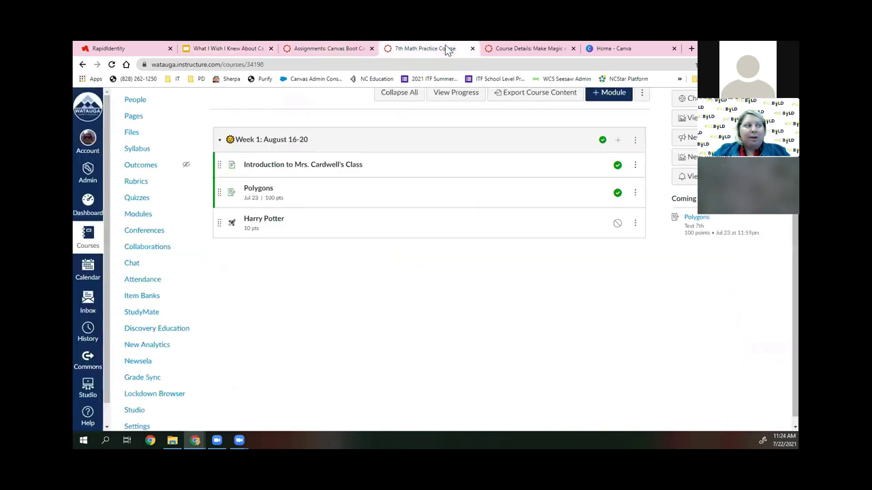
pyautogui.scroll(-1, 204, 363)
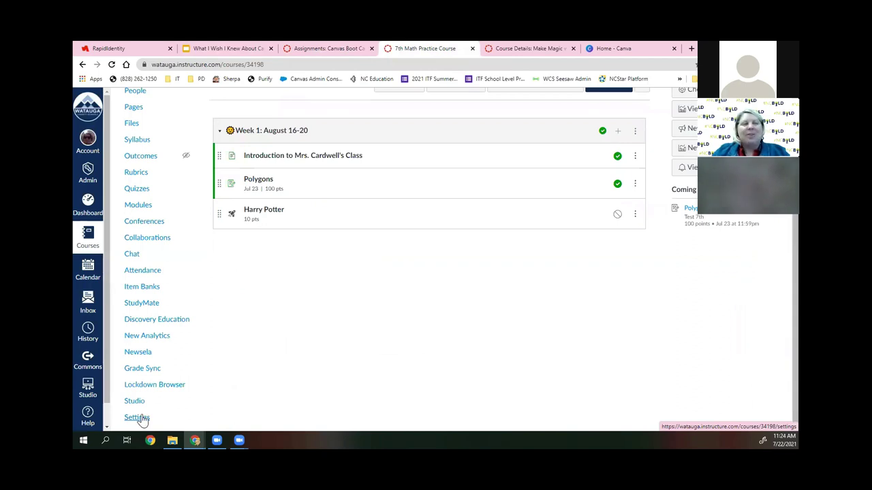
pyautogui.click(139, 418)
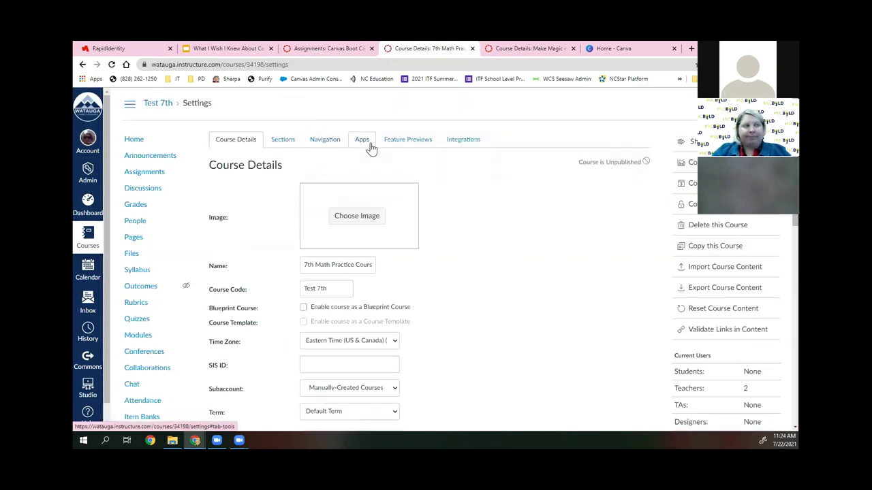
# Find the Redirect Tool among the course's external apps by filtering for "redirect", and open its details
pyautogui.click(369, 144)
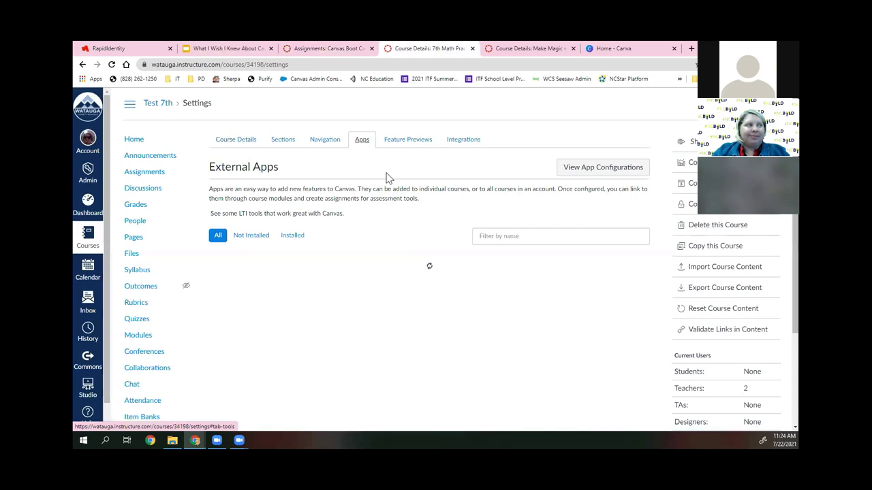
pyautogui.click(520, 236)
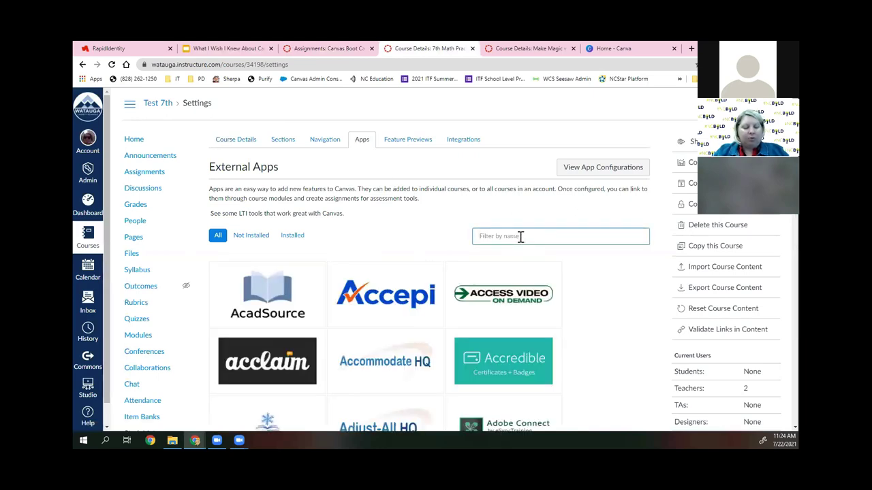
pyautogui.write('redirec')
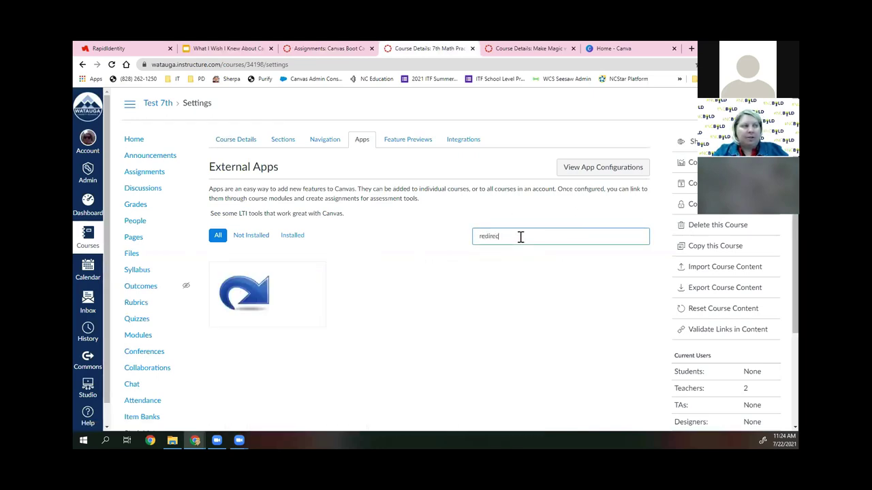
pyautogui.moveTo(276, 302)
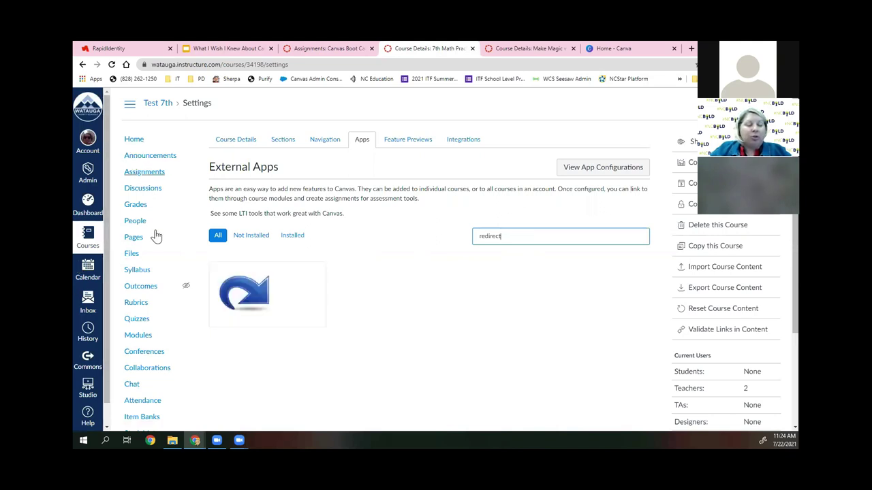
pyautogui.click(249, 310)
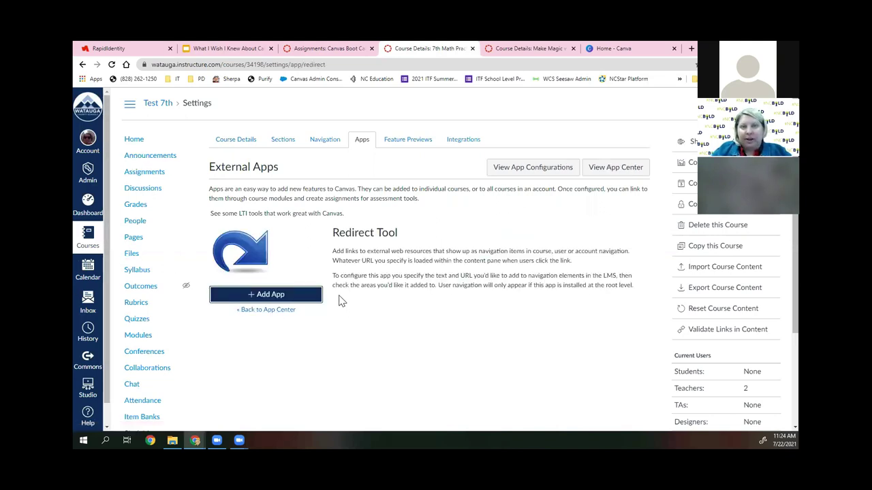
pyautogui.click(315, 295)
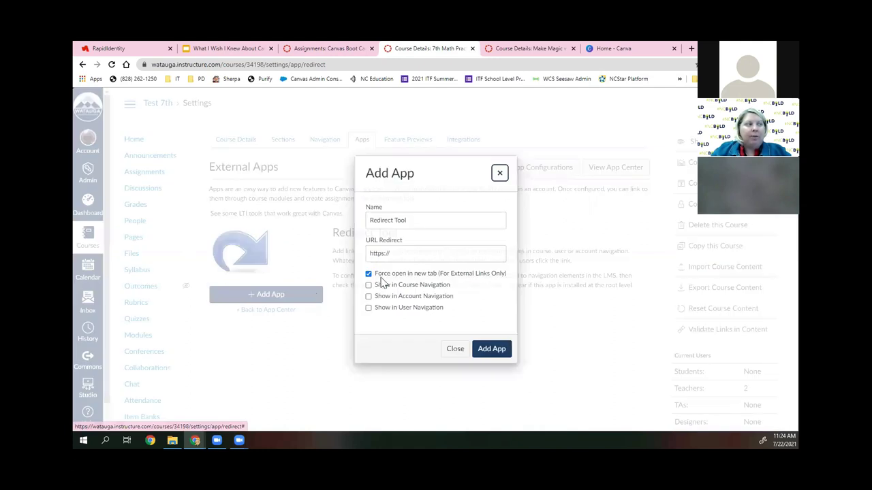
pyautogui.tripleClick(432, 220)
pyautogui.write('IXL')
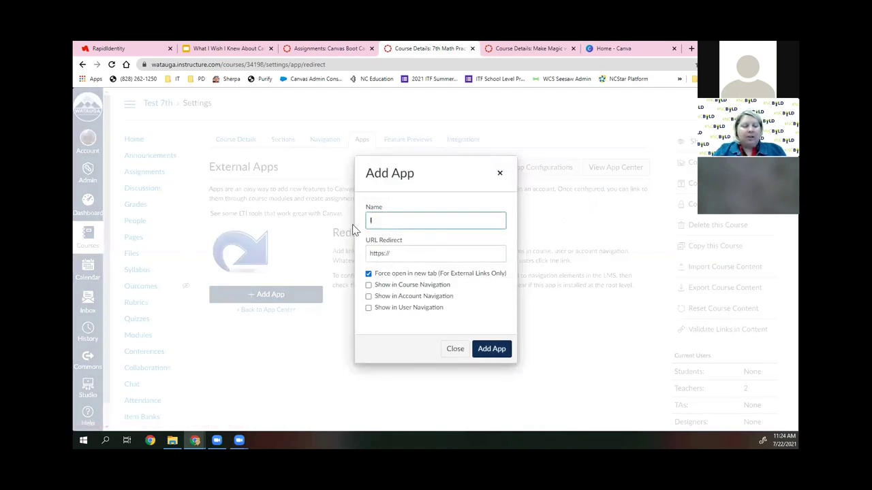
pyautogui.click(438, 253)
pyautogui.write('ixl.com')
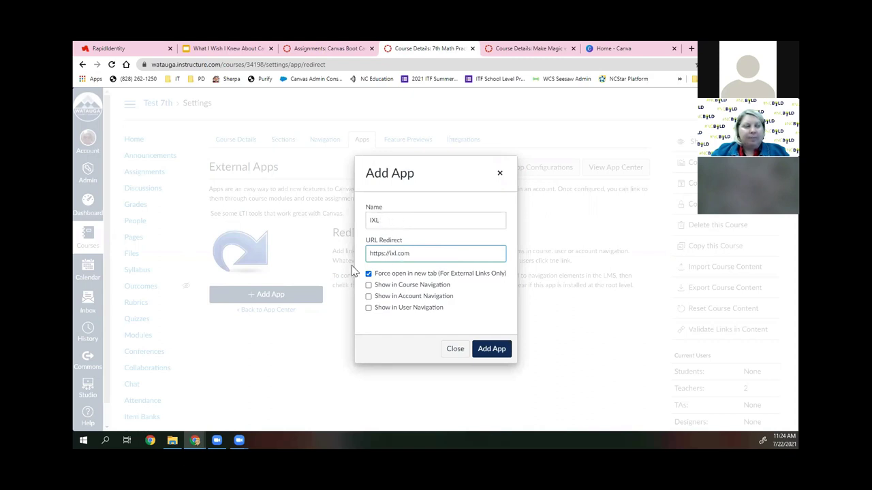
pyautogui.moveTo(451, 286); pyautogui.dragTo(380, 293)
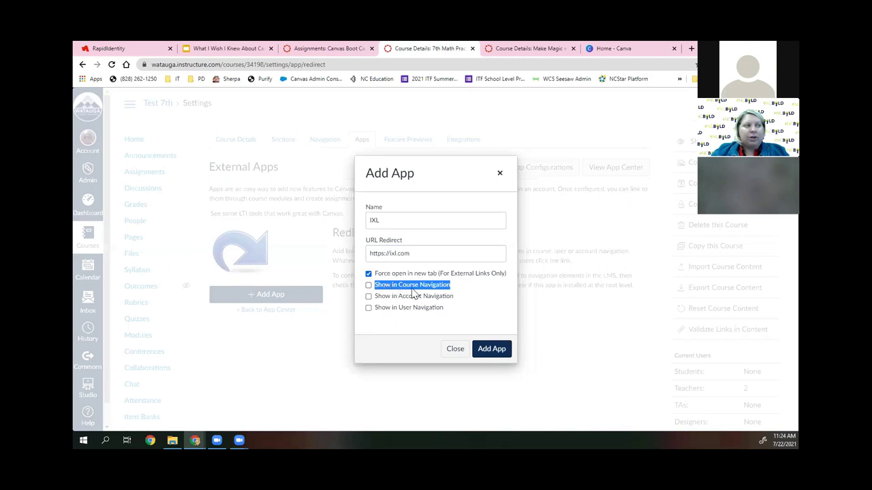
pyautogui.click(368, 285)
pyautogui.click(441, 307)
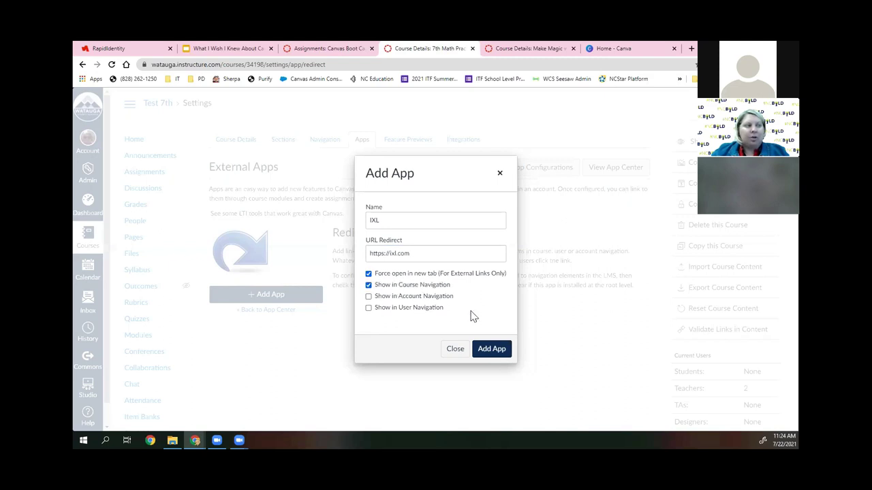
pyautogui.click(427, 308)
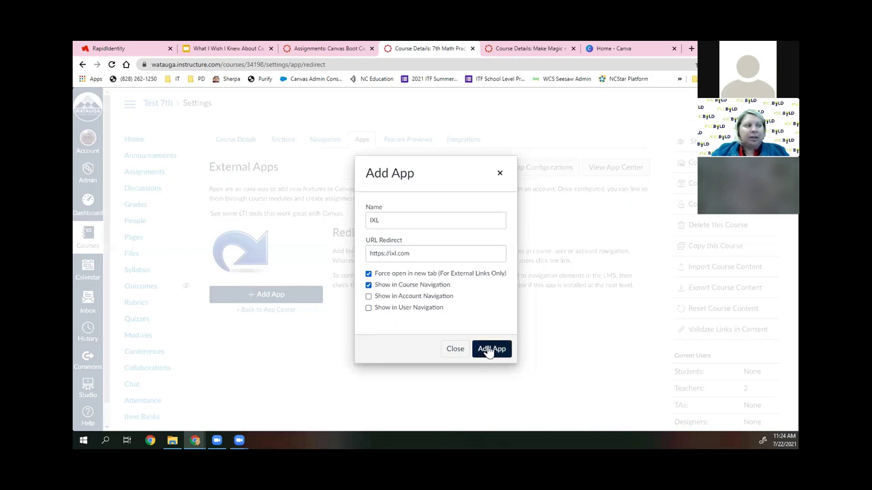
pyautogui.click(488, 351)
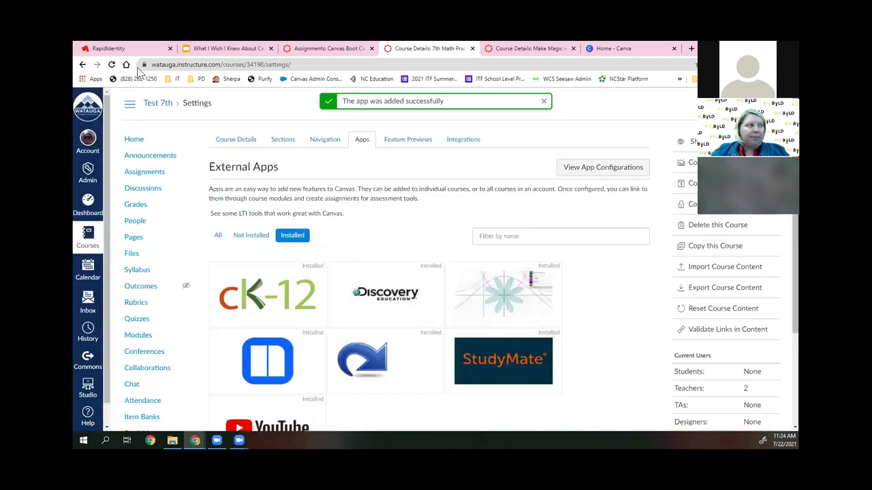
# Reload the course settings and check the course navigation for the IXL link
pyautogui.click(112, 65)
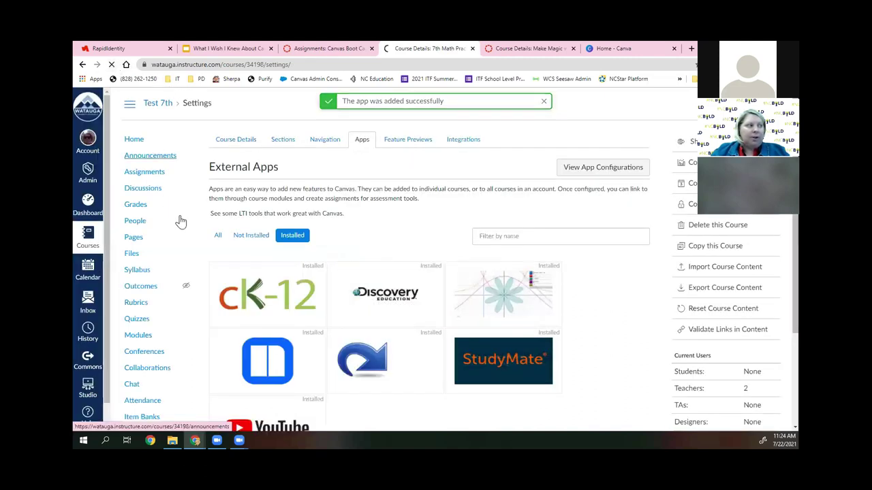
pyautogui.scroll(-3, 171, 263)
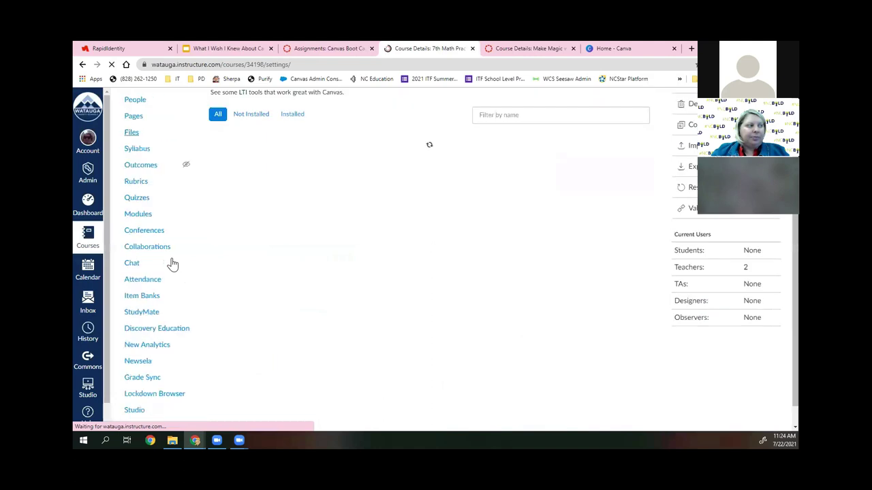
pyautogui.scroll(-1, 137, 395)
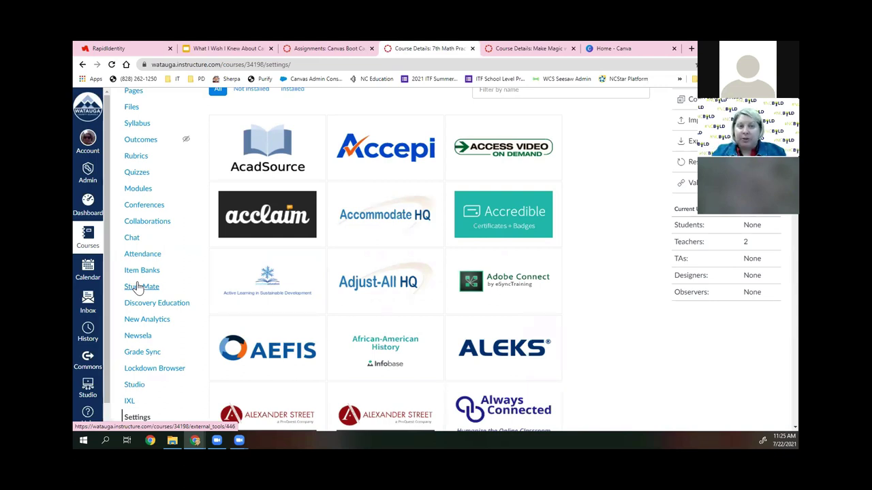
# Switch back to the presentation, revisit the Modules and Links slides, and review the Submissions slide's tips
pyautogui.click(260, 48)
pyautogui.click(431, 232)
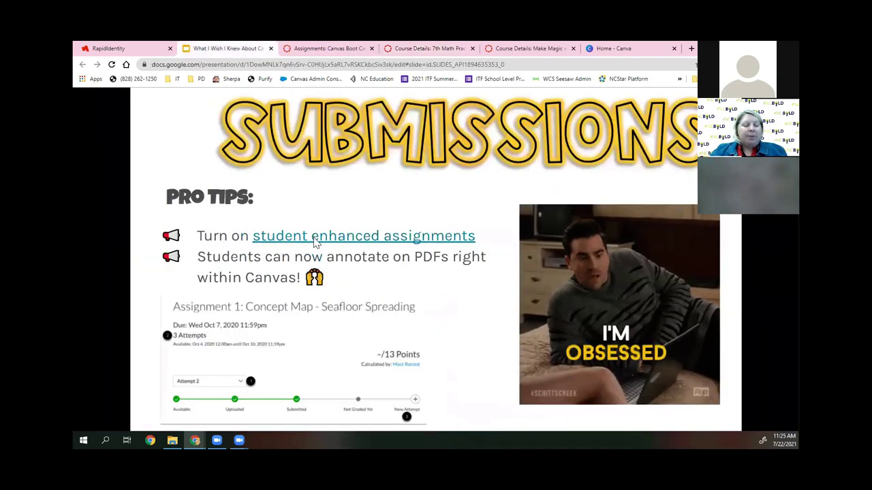
pyautogui.press('Left')
pyautogui.press('Left')
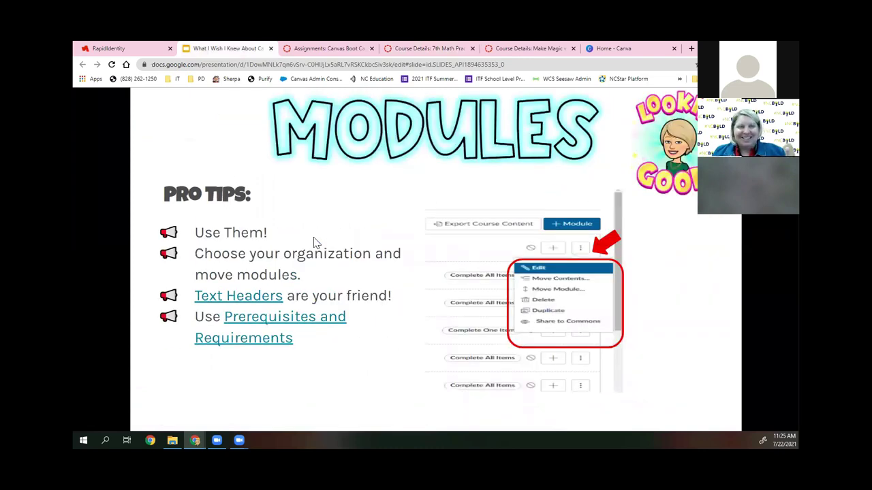
pyautogui.press('Right')
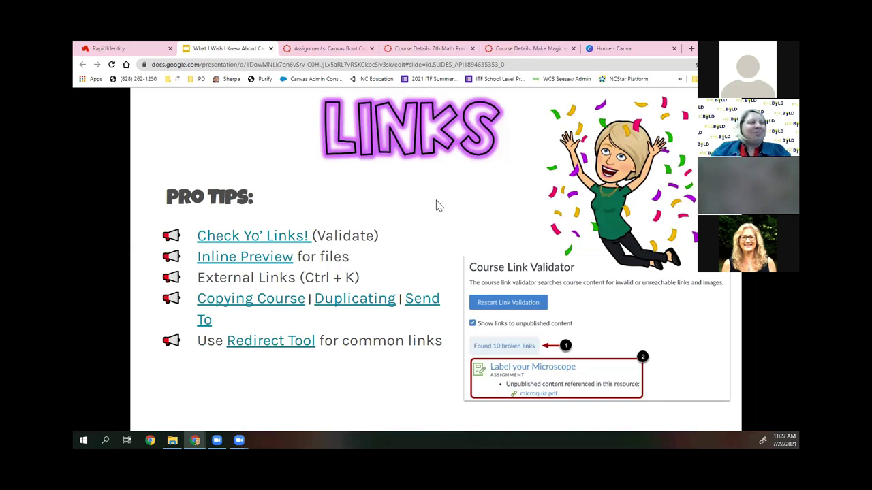
pyautogui.click(423, 235)
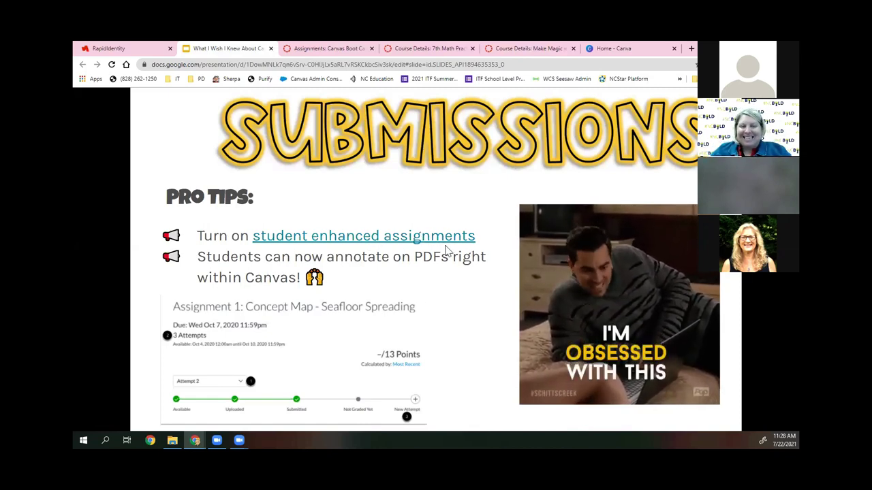
# Return to Canvas, open the demo course from the Dashboard, and open The Great Gatsby Vocabulary assignment in Student View
pyautogui.click(340, 48)
pyautogui.click(428, 47)
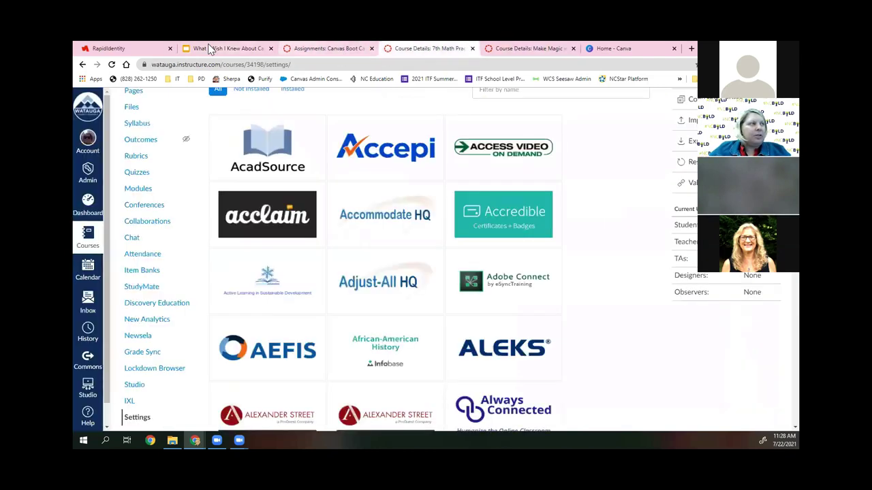
pyautogui.click(93, 203)
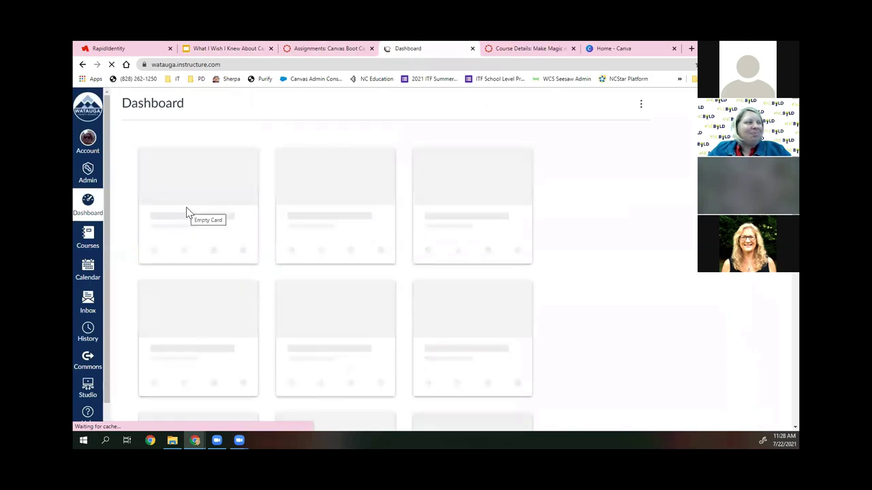
pyautogui.click(157, 242)
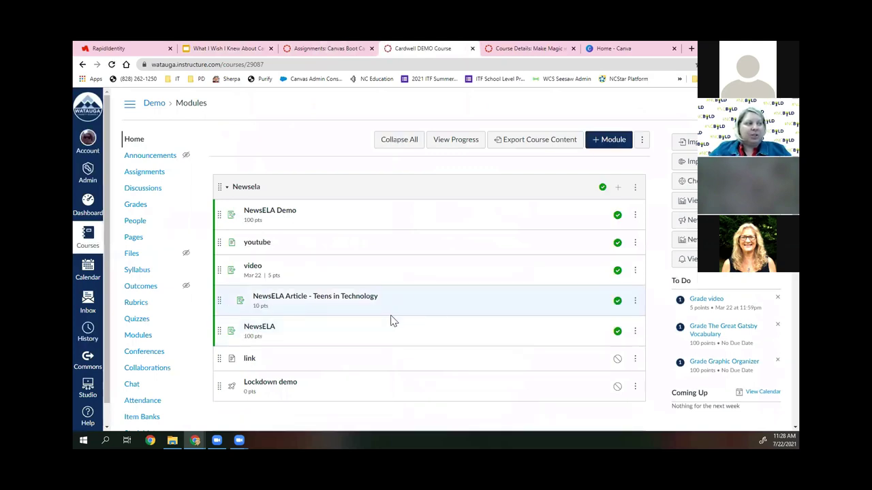
pyautogui.scroll(-5, 392, 319)
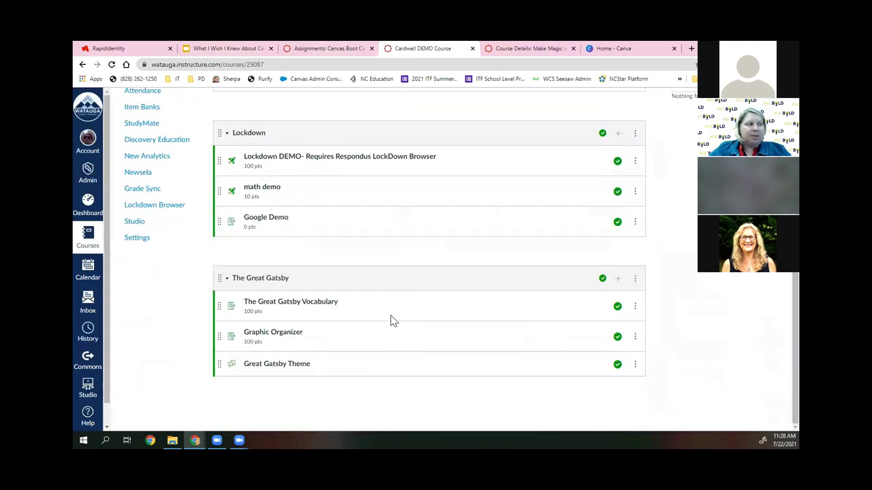
pyautogui.click(271, 304)
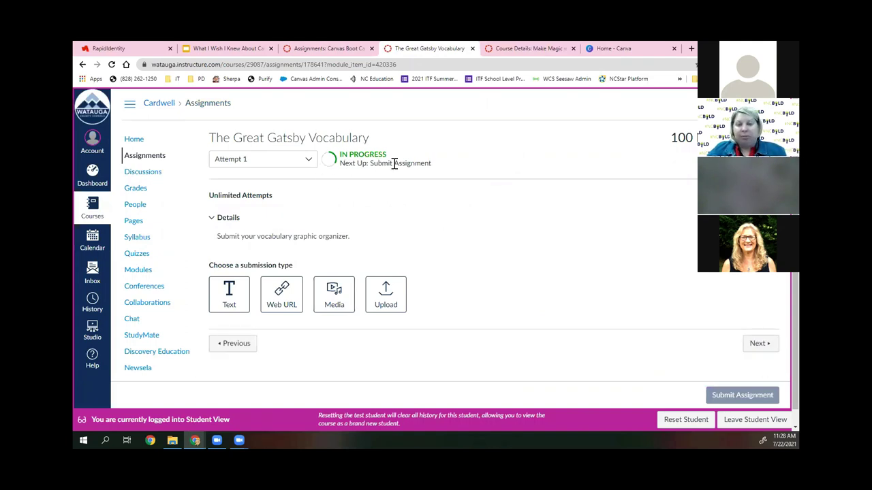
# Examine the assignment's attempt selector and its Text and Upload submission types, including the additional Google Assignments (LTI 1.3) file source
pyautogui.click(311, 160)
pyautogui.click(363, 191)
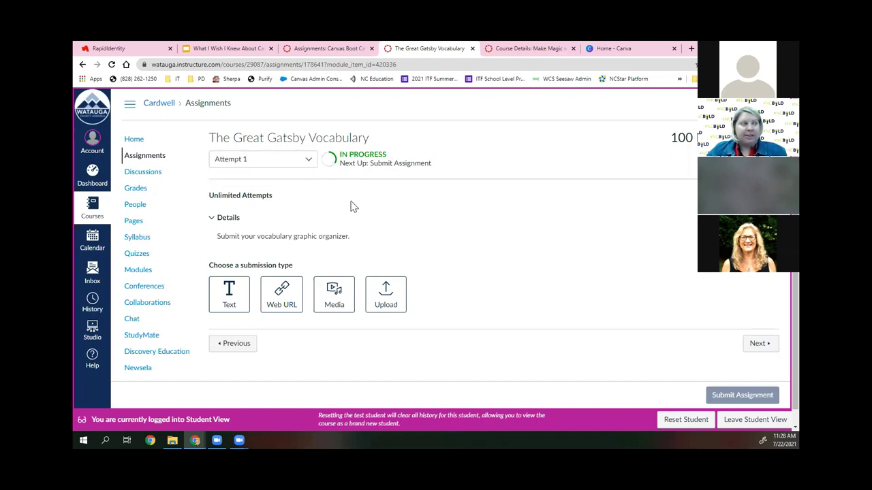
pyautogui.scroll(-1, 214, 264)
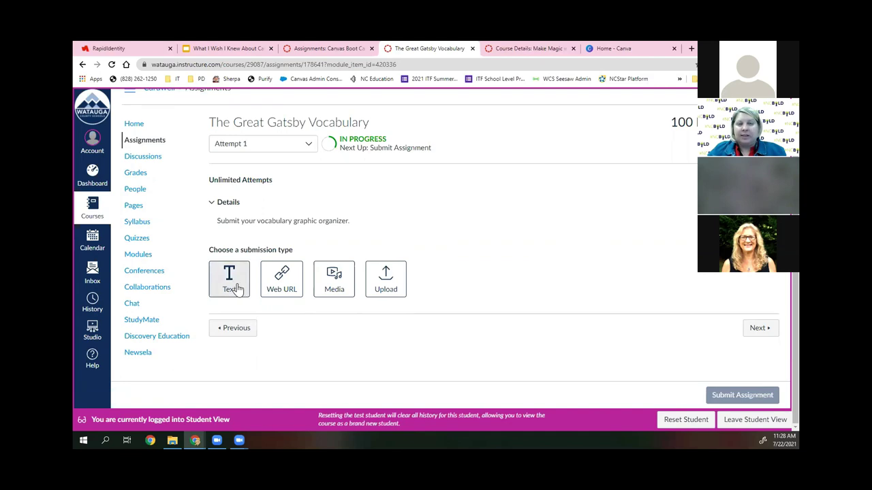
pyautogui.click(230, 288)
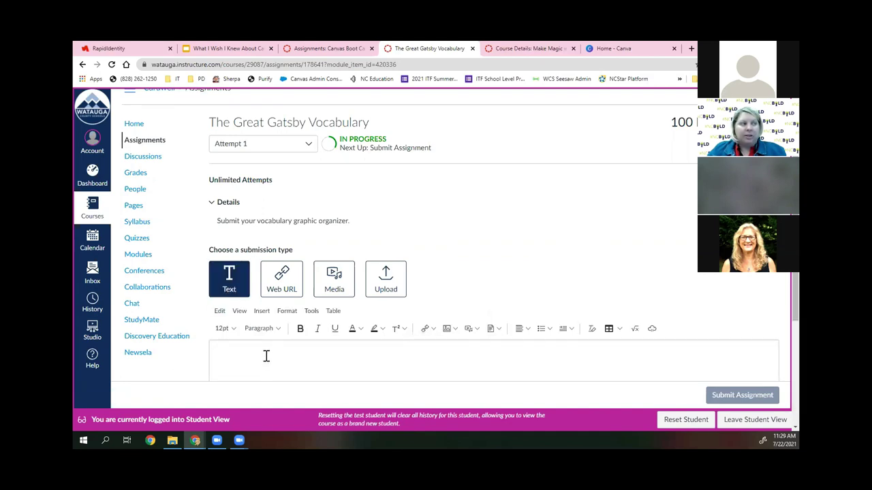
pyautogui.click(385, 285)
pyautogui.scroll(-2, 455, 278)
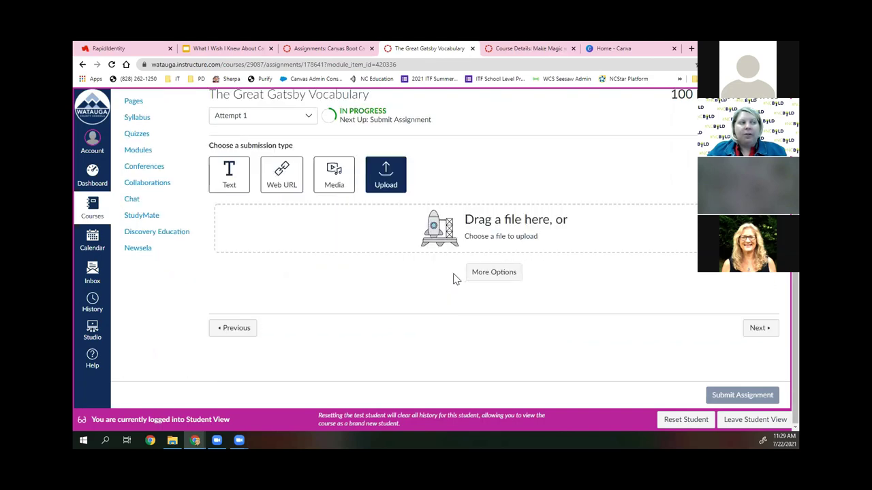
pyautogui.click(498, 274)
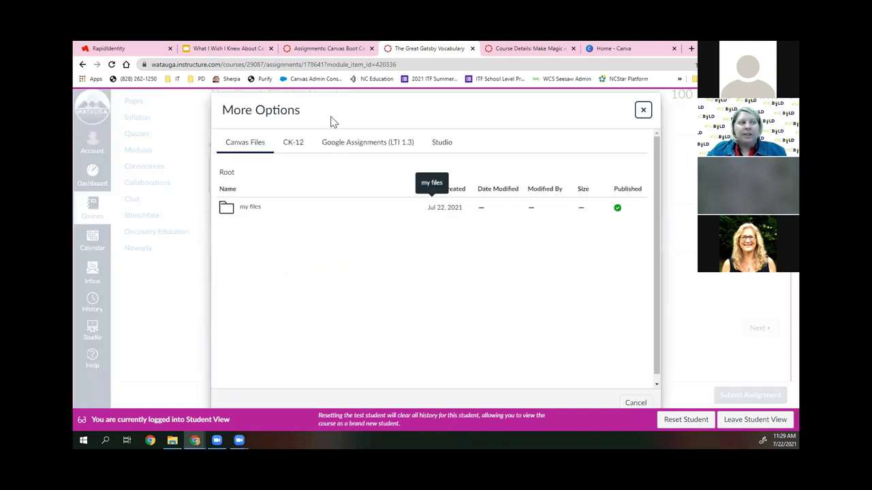
pyautogui.click(341, 143)
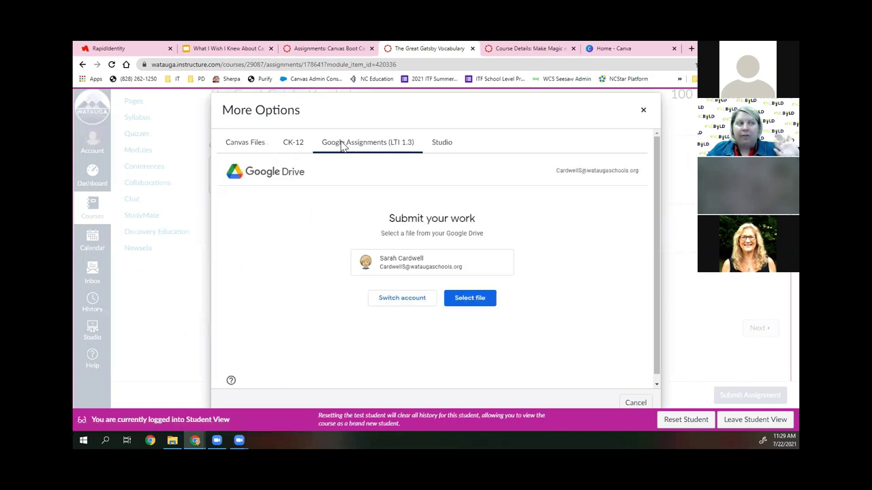
pyautogui.click(642, 111)
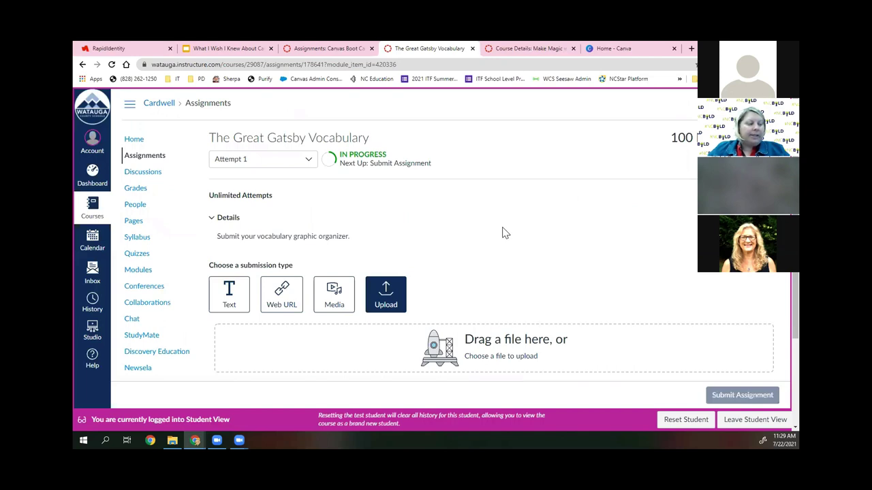
# Choose the Text submission type for The Great Gatsby Vocabulary and enter "Hey" as the response
pyautogui.scroll(-1, 442, 239)
pyautogui.click(229, 234)
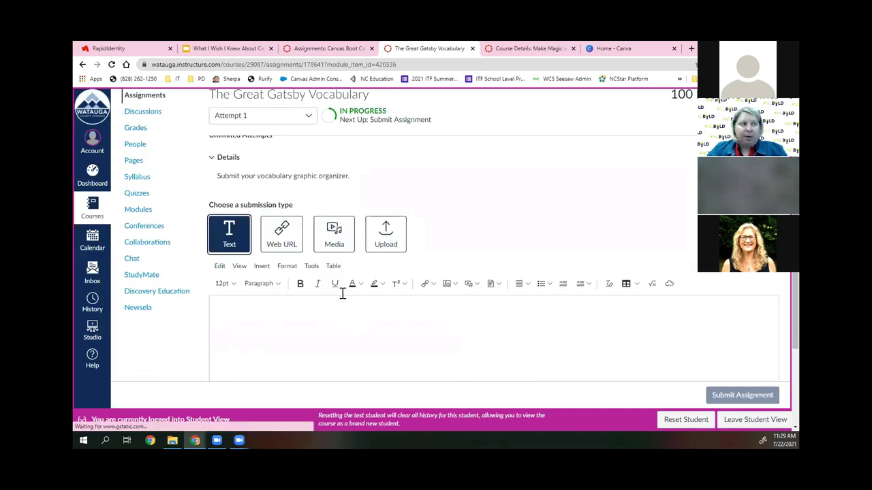
pyautogui.click(317, 325)
pyautogui.write('Hey')
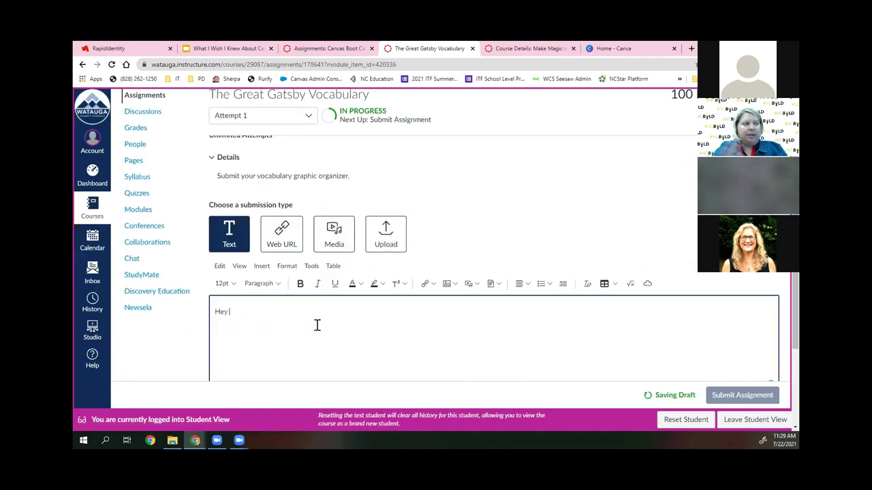
pyautogui.scroll(-2, 699, 332)
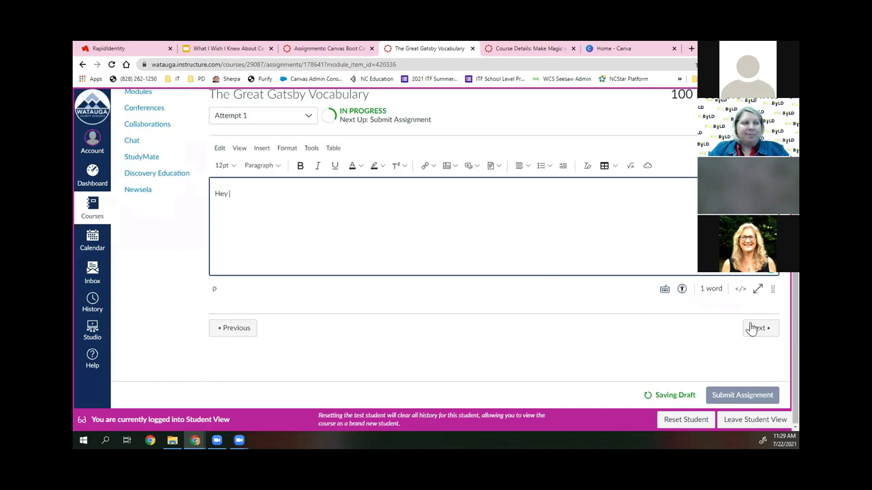
pyautogui.scroll(3, 755, 327)
pyautogui.scroll(-3, 630, 249)
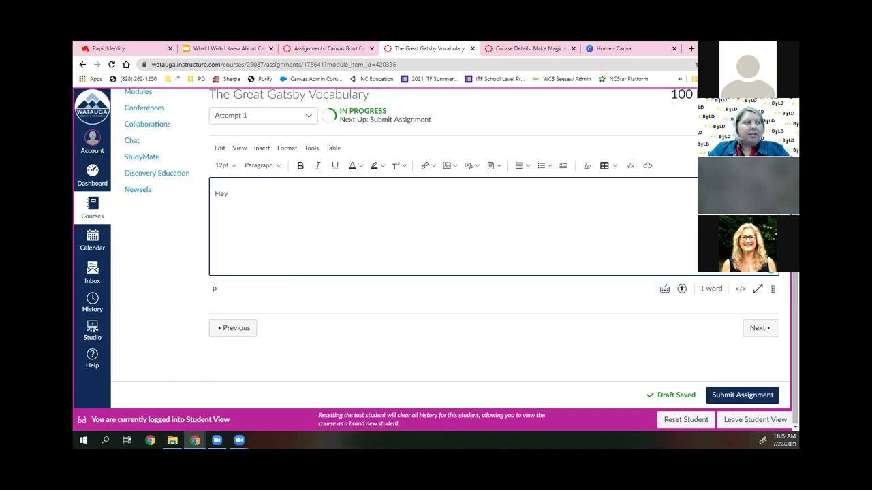
# Submit the text response for The Great Gatsby Vocabulary and highlight the assignment's submission status line
pyautogui.scroll(1, 629, 247)
pyautogui.scroll(1, 630, 252)
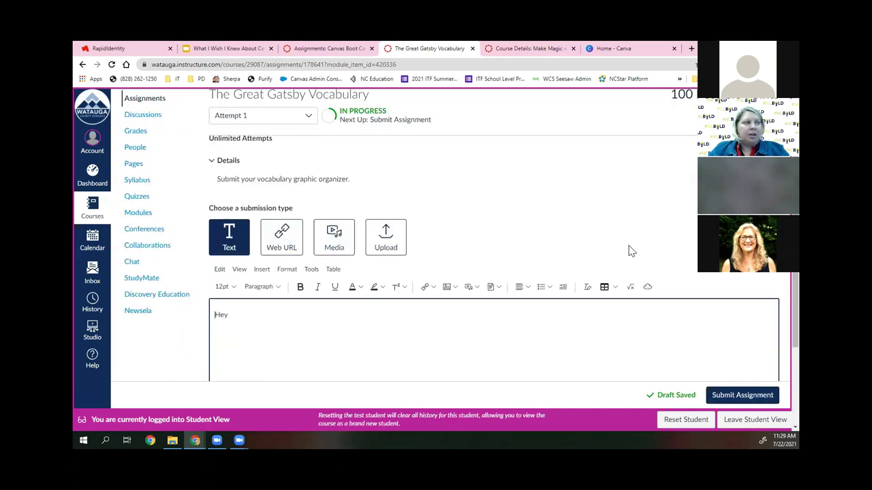
pyautogui.scroll(1, 631, 252)
pyautogui.scroll(-1, 686, 308)
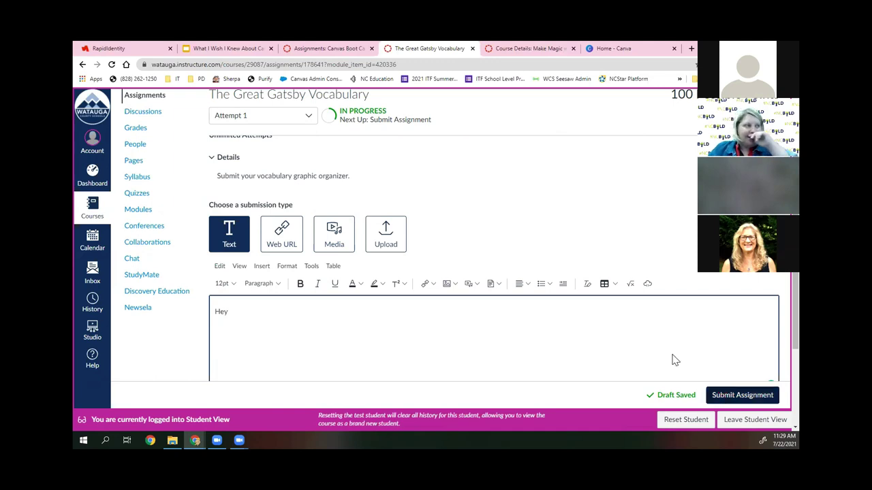
pyautogui.click(742, 395)
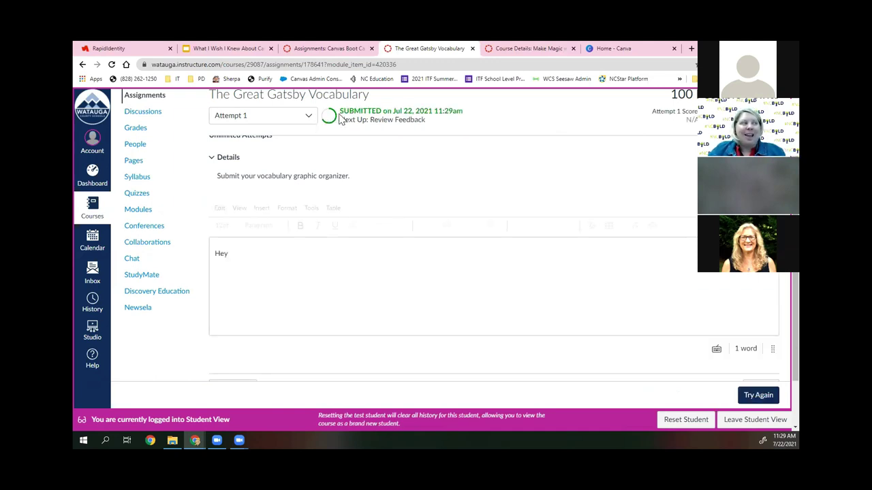
pyautogui.moveTo(340, 116); pyautogui.dragTo(475, 127)
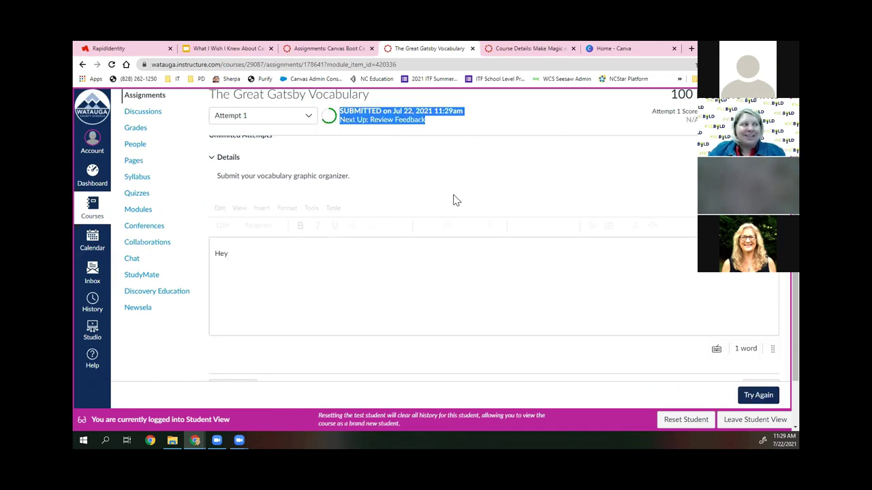
pyautogui.scroll(1, 455, 200)
pyautogui.scroll(1, 455, 199)
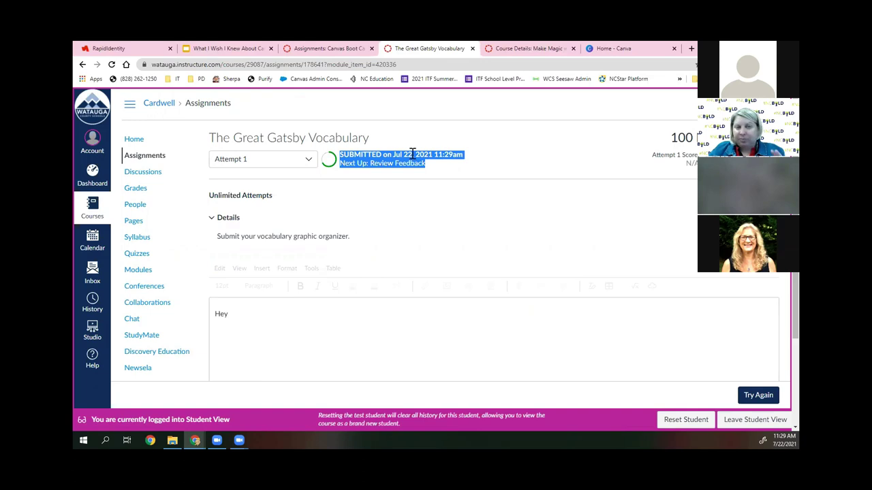
pyautogui.click(414, 239)
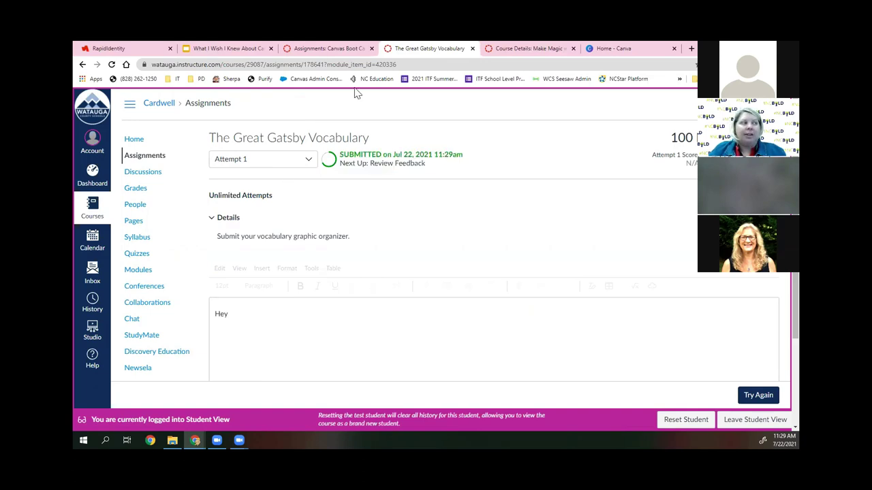
# Open the Canvas Boot Camp course's settings and review its Feature Previews, including Assignment Enhancements - Student
pyautogui.click(232, 47)
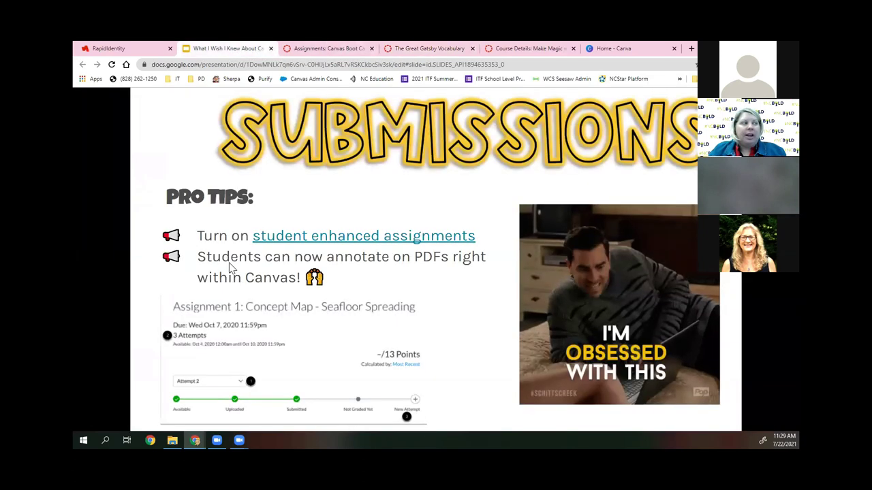
pyautogui.click(323, 49)
pyautogui.scroll(15, 170, 253)
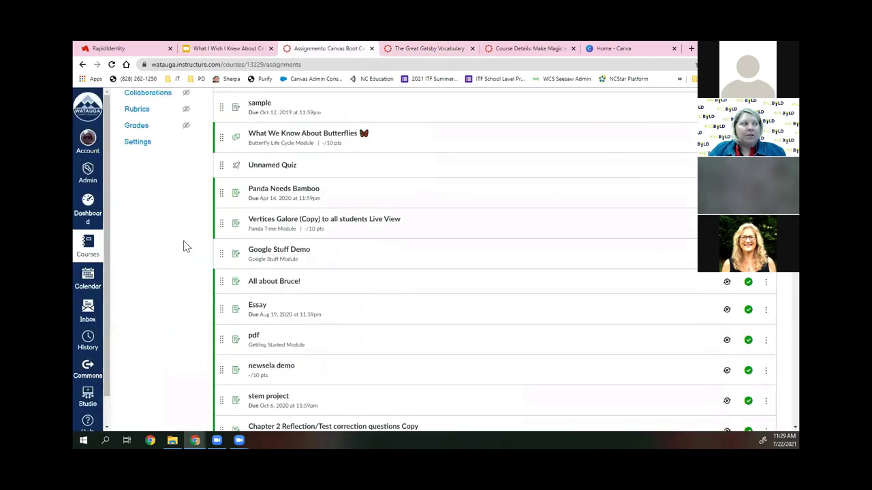
pyautogui.click(146, 266)
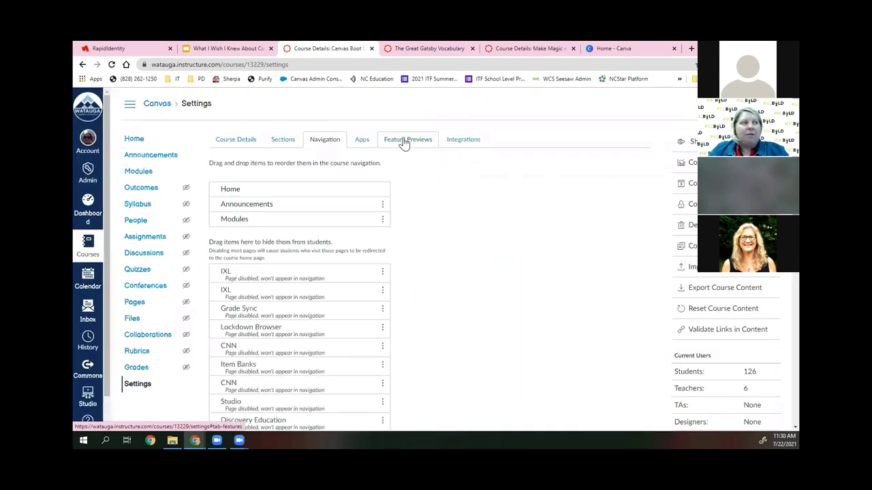
pyautogui.click(410, 155)
pyautogui.scroll(-1, 265, 296)
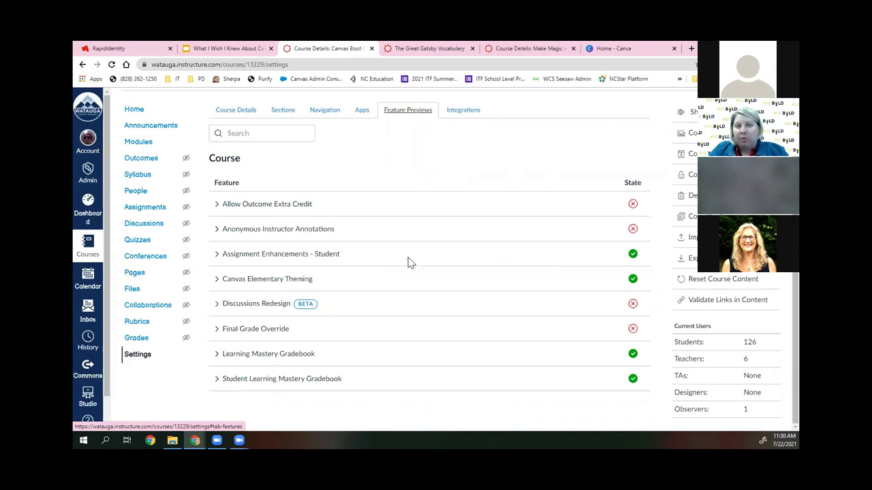
# Return to the presentation and review the Submissions slide and the Grades slide's tips on rubrics, comments, and submission order
pyautogui.click(194, 54)
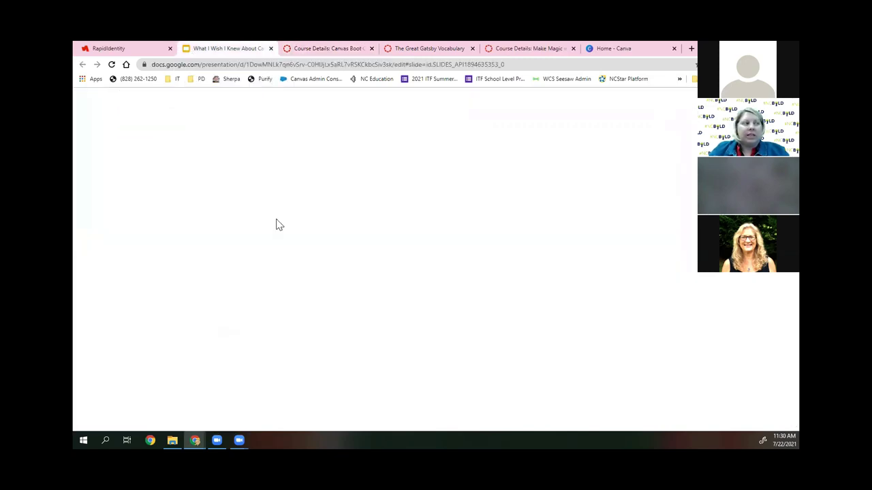
pyautogui.click(266, 365)
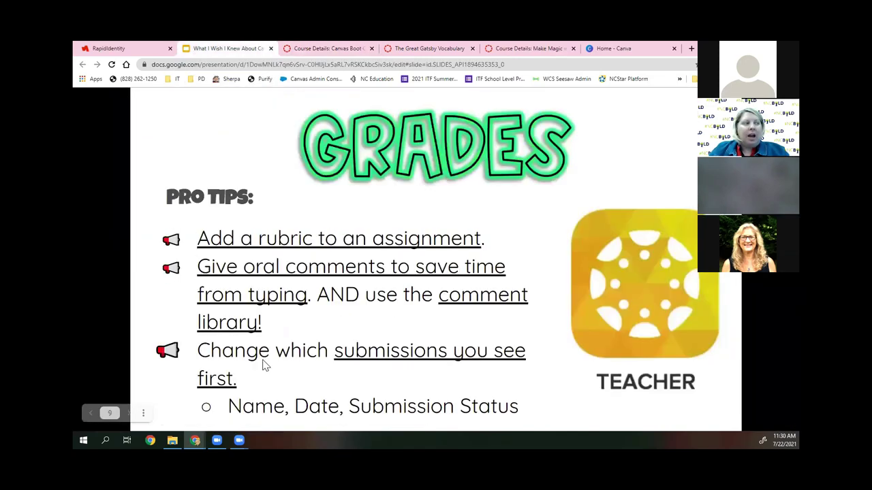
pyautogui.press('Left')
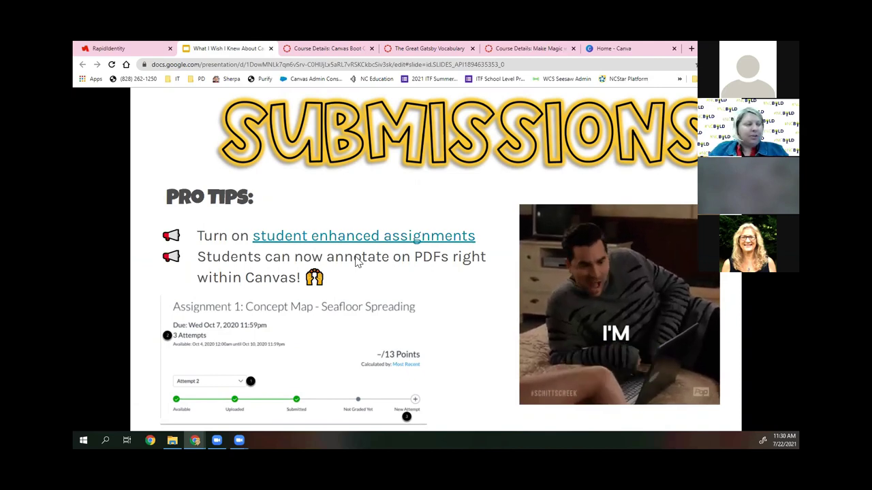
pyautogui.click(440, 314)
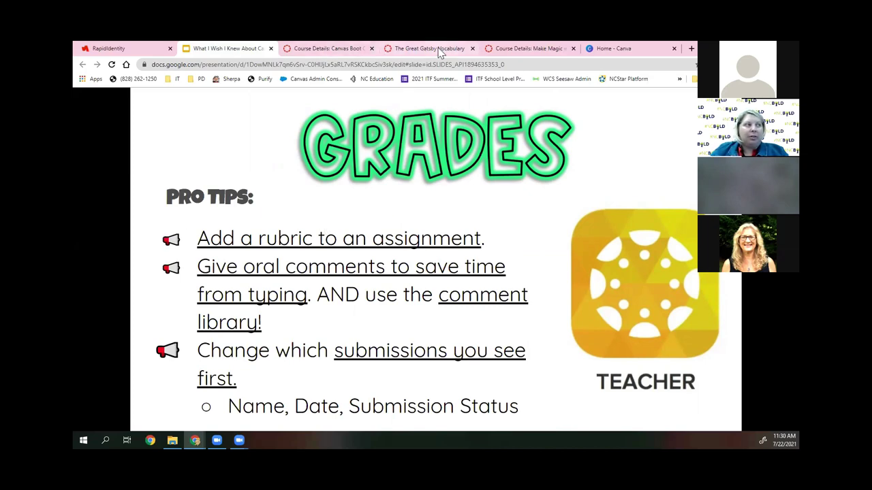
# Browse the Canvas Boot Camp course's Modules for an assignment suitable for demonstrating a rubric
pyautogui.click(327, 49)
pyautogui.click(154, 114)
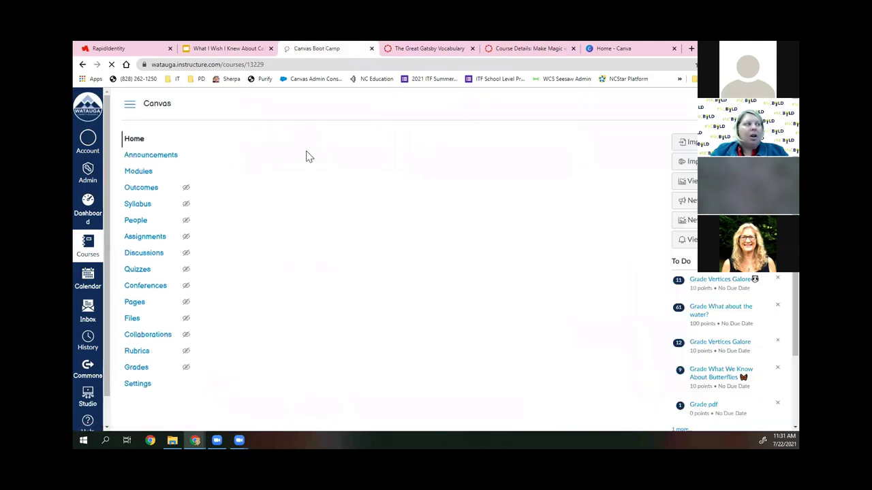
pyautogui.click(130, 171)
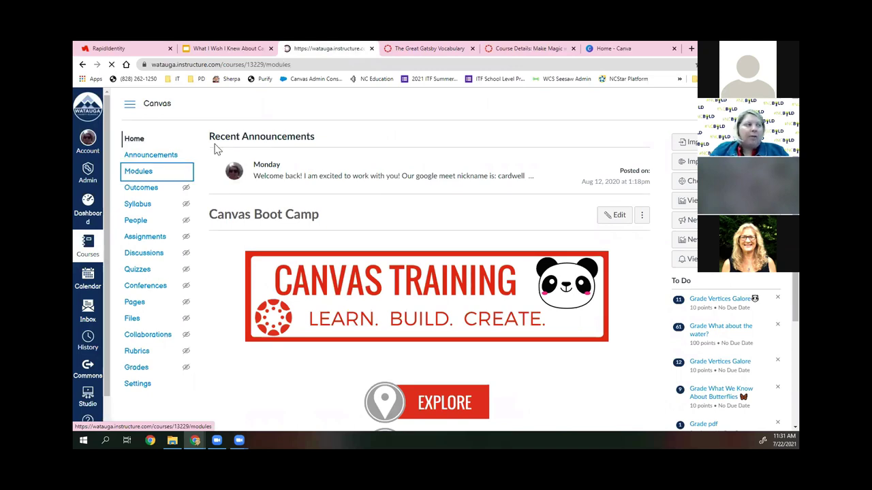
pyautogui.scroll(-3, 354, 326)
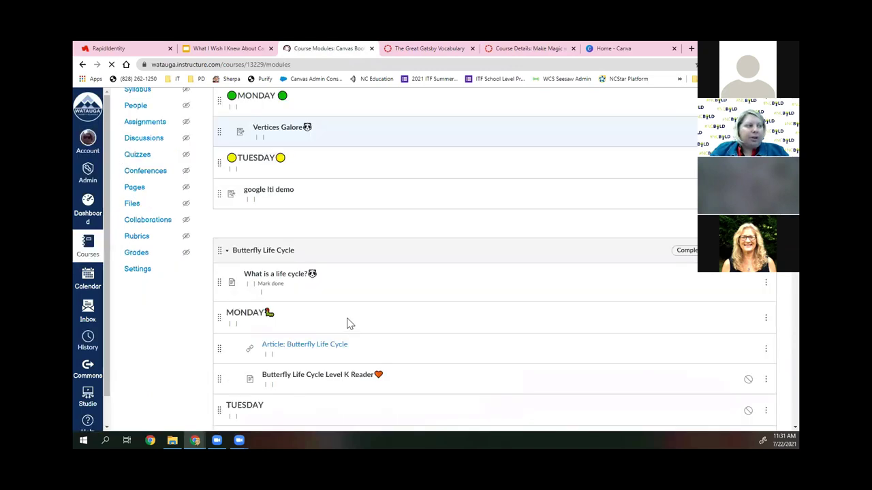
pyautogui.scroll(-8, 350, 323)
pyautogui.scroll(-10, 352, 319)
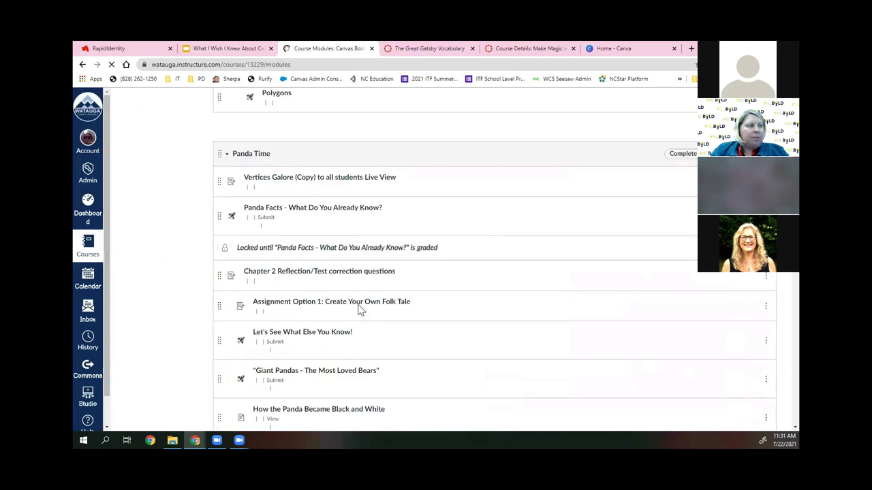
pyautogui.scroll(-15, 361, 310)
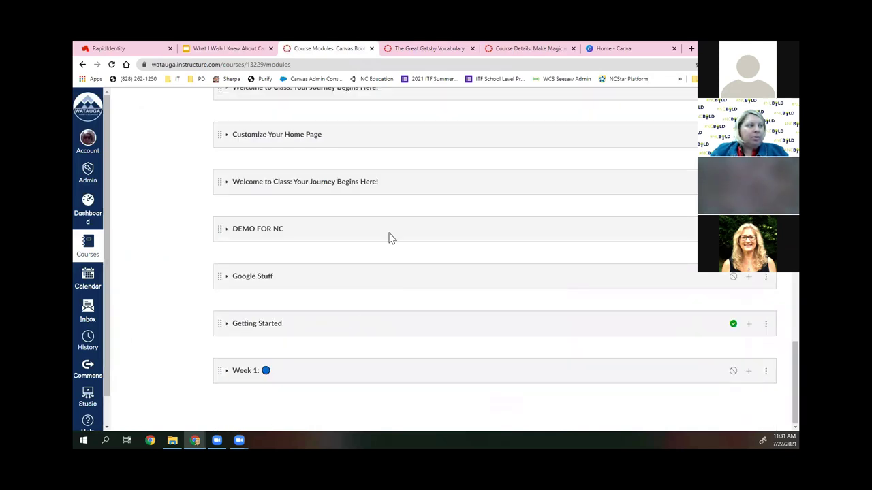
# Switch to the NCDPI Canvas site and open the "What about the water?" graded discussion from the Canvas Basics course's Modules
pyautogui.click(502, 47)
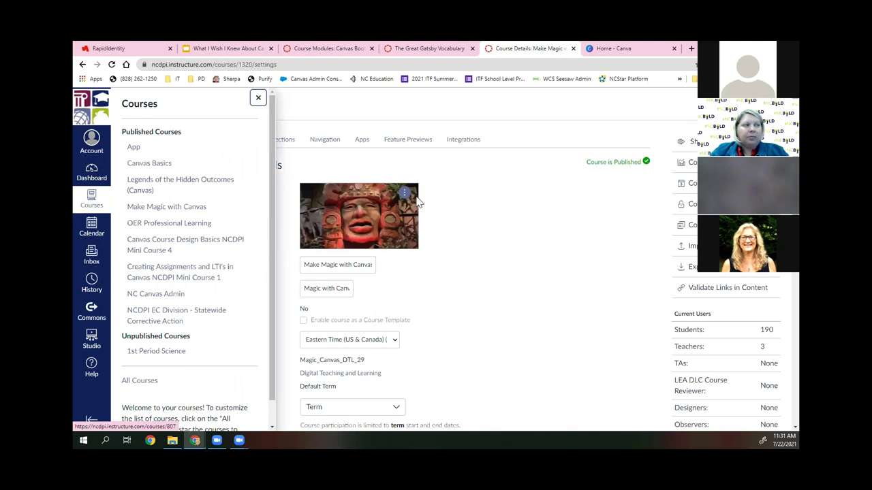
pyautogui.press('Return')
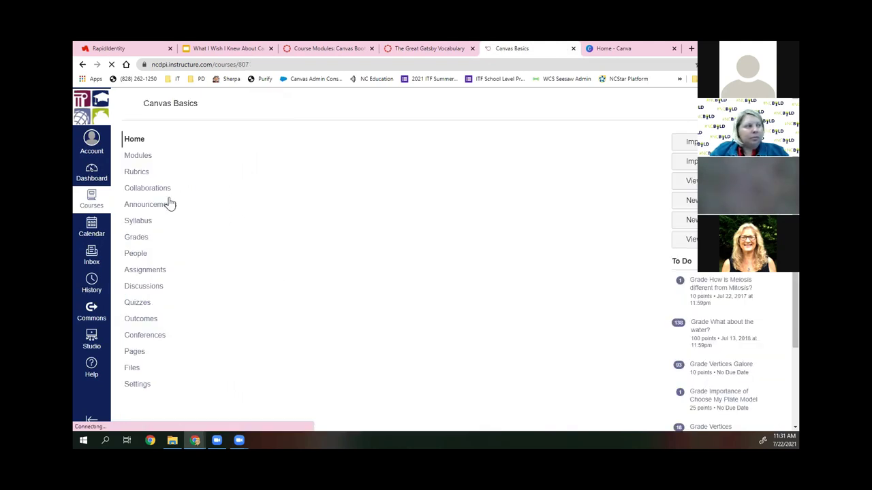
pyautogui.press('Tab')
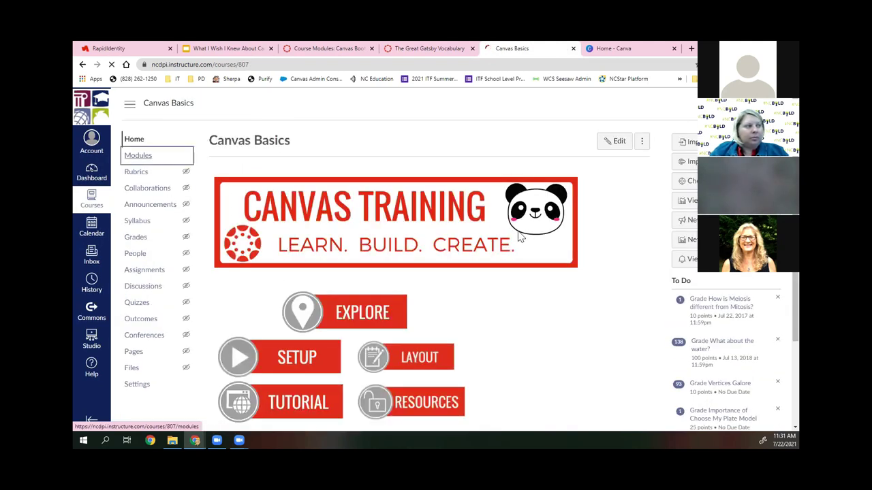
pyautogui.press('Return')
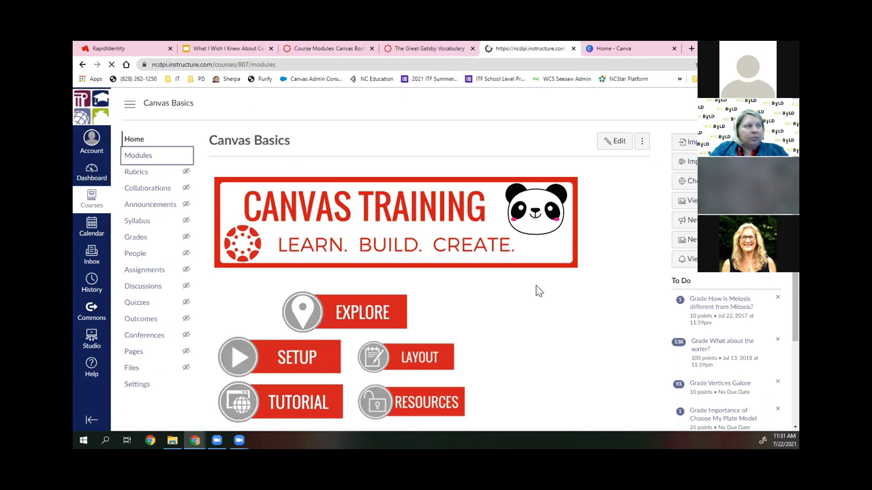
pyautogui.scroll(-3, 539, 283)
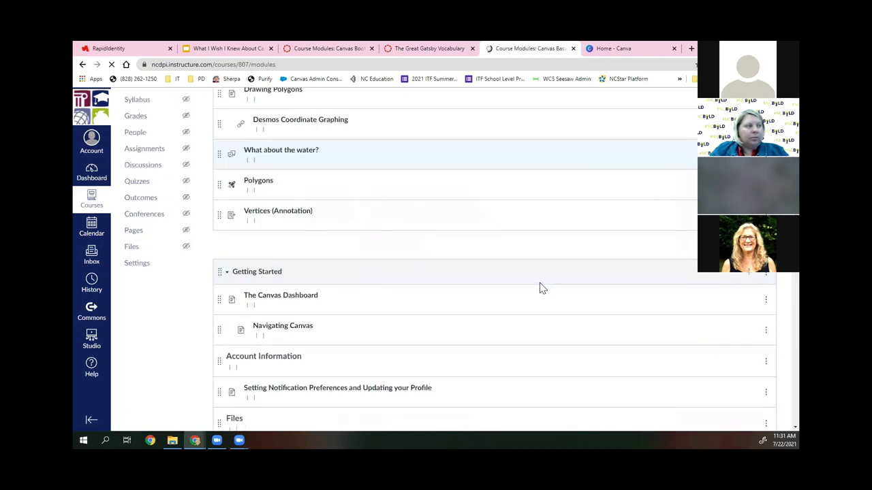
pyautogui.scroll(-2, 539, 283)
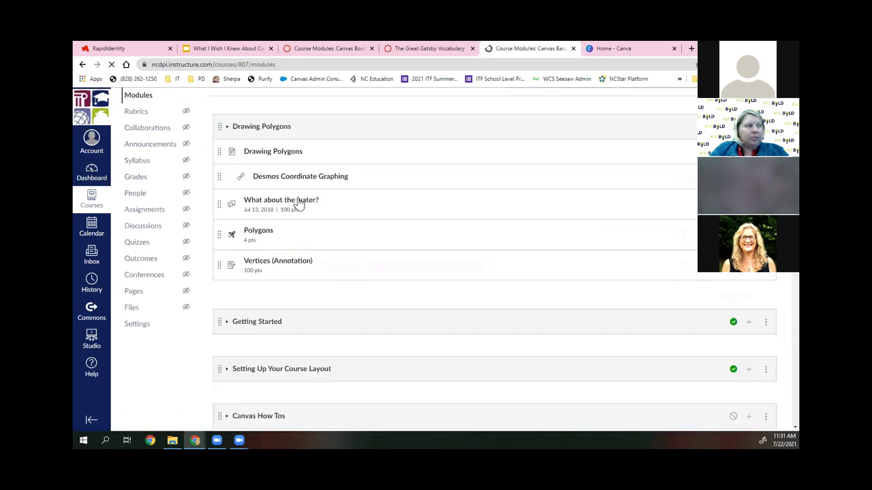
pyautogui.click(556, 213)
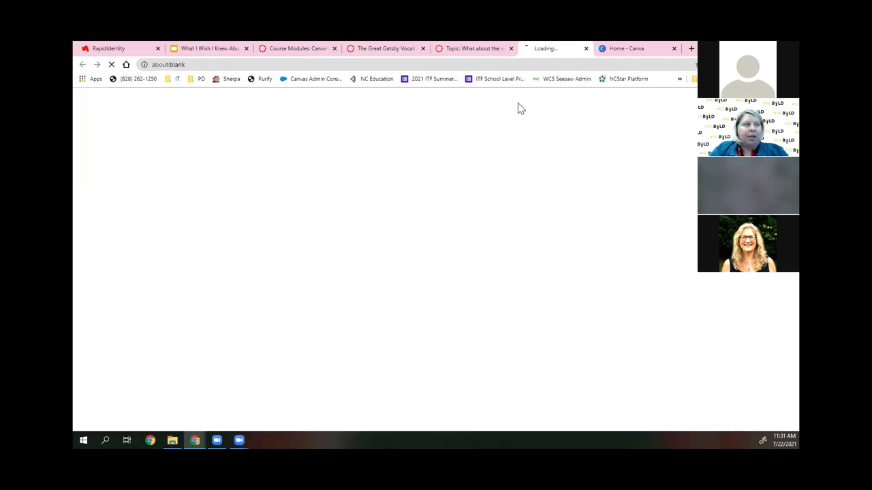
# Attach the existing Discussion Rubric from Canvas Basics to the "What about the water?" discussion and review its criteria
pyautogui.click(463, 48)
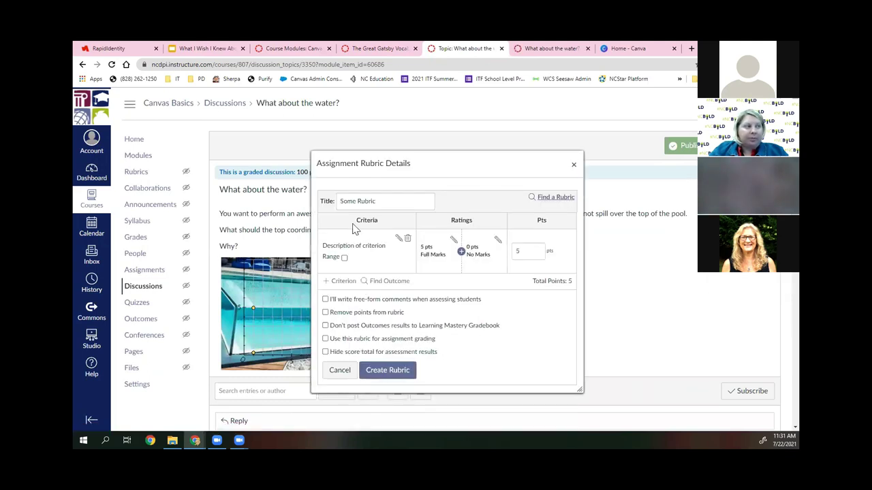
pyautogui.click(556, 198)
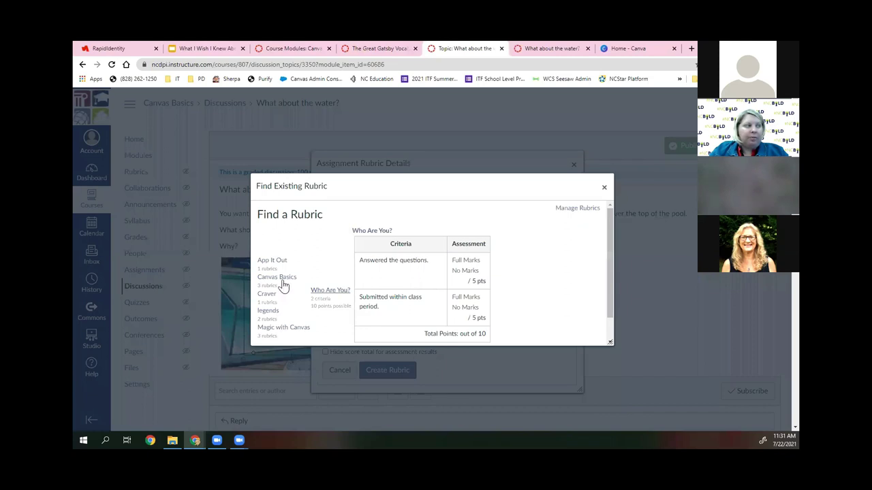
pyautogui.click(283, 279)
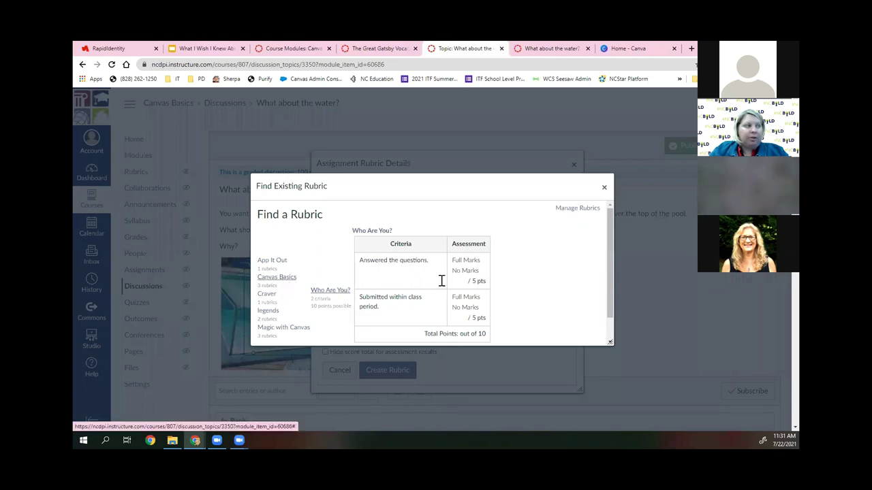
pyautogui.scroll(-5, 586, 293)
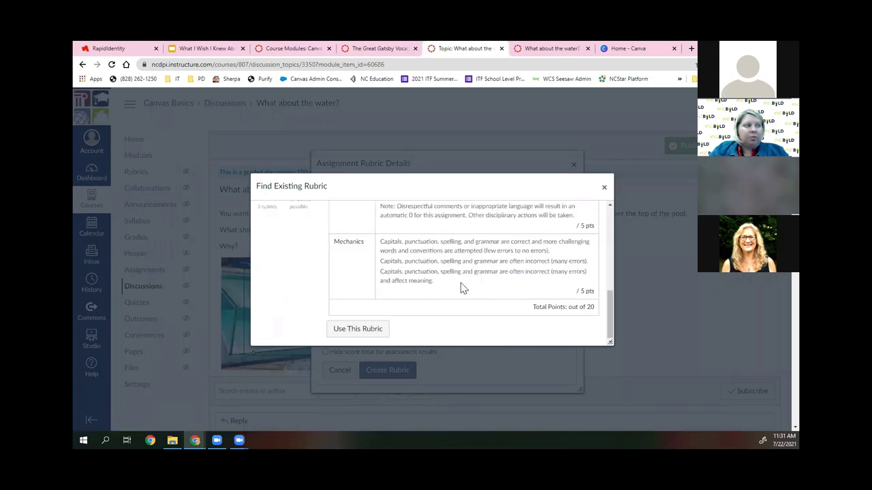
pyautogui.click(340, 330)
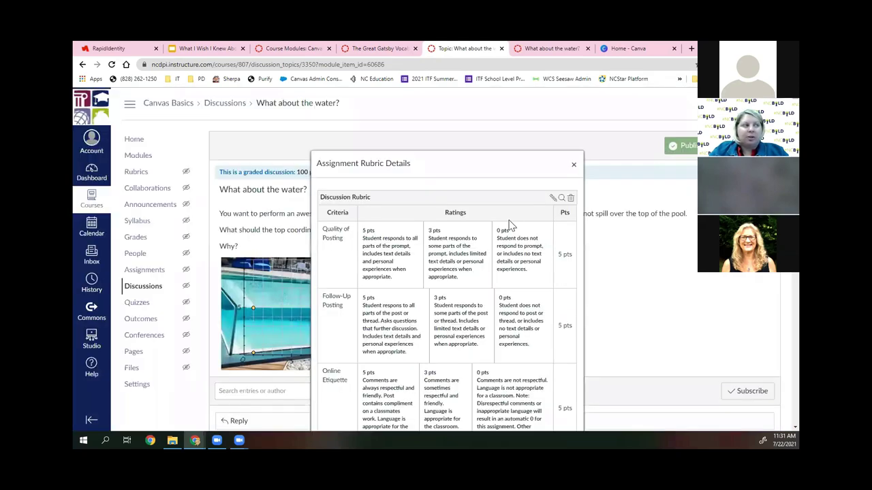
pyautogui.scroll(-3, 539, 196)
pyautogui.scroll(2, 570, 112)
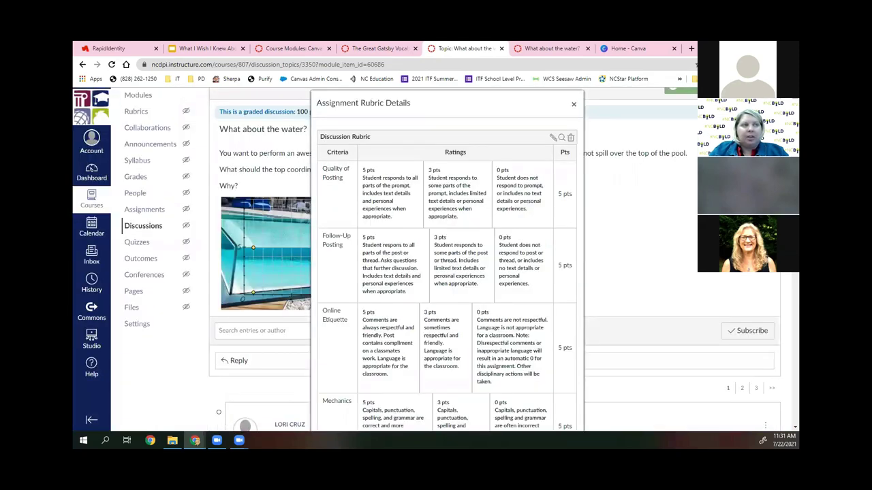
pyautogui.click(574, 104)
# Open the "What about the water?" discussion in SpeedGrader and display the Discussion Rubric for the student's submission
pyautogui.click(770, 145)
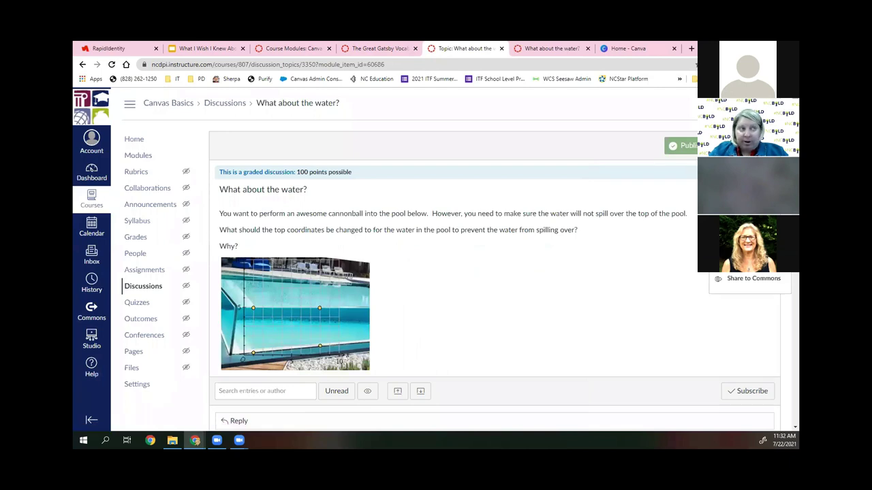
pyautogui.click(753, 278)
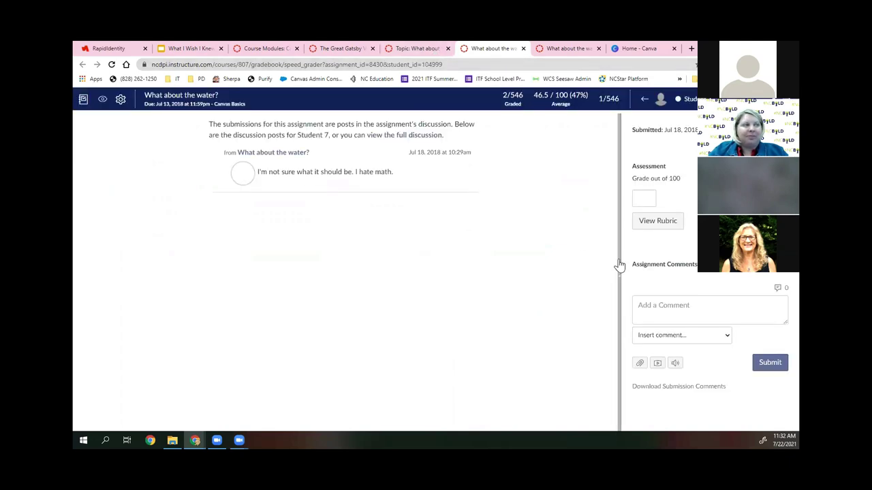
pyautogui.click(657, 220)
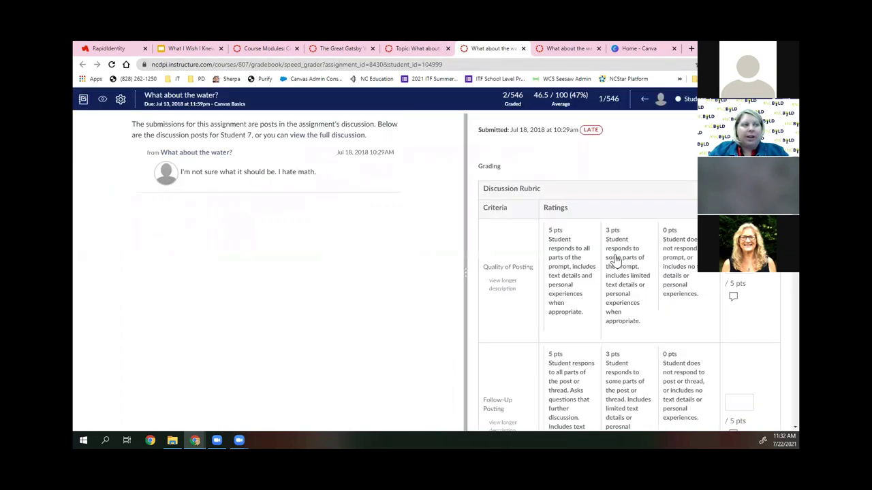
# Score the student's discussion with the rubric: Quality of Posting 3, Follow-Up Posting 5, Online Etiquette 3 and Mechanics 5, and save the ratings
pyautogui.click(615, 261)
pyautogui.scroll(-1, 578, 325)
pyautogui.click(580, 326)
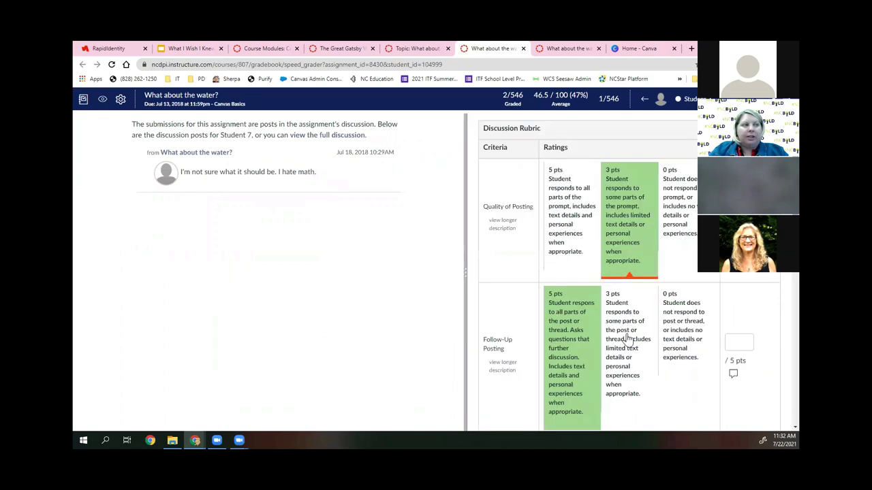
pyautogui.scroll(-3, 628, 338)
pyautogui.click(630, 334)
pyautogui.scroll(-2, 584, 318)
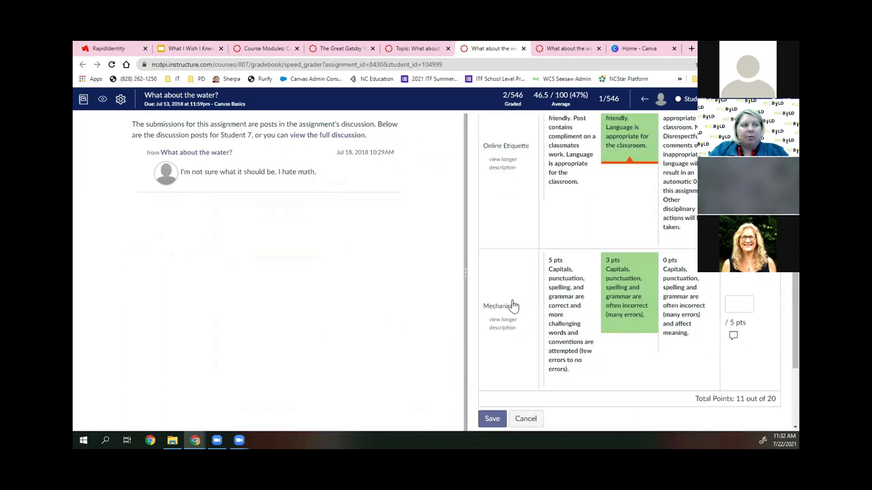
pyautogui.click(569, 313)
pyautogui.scroll(-2, 512, 306)
pyautogui.click(518, 299)
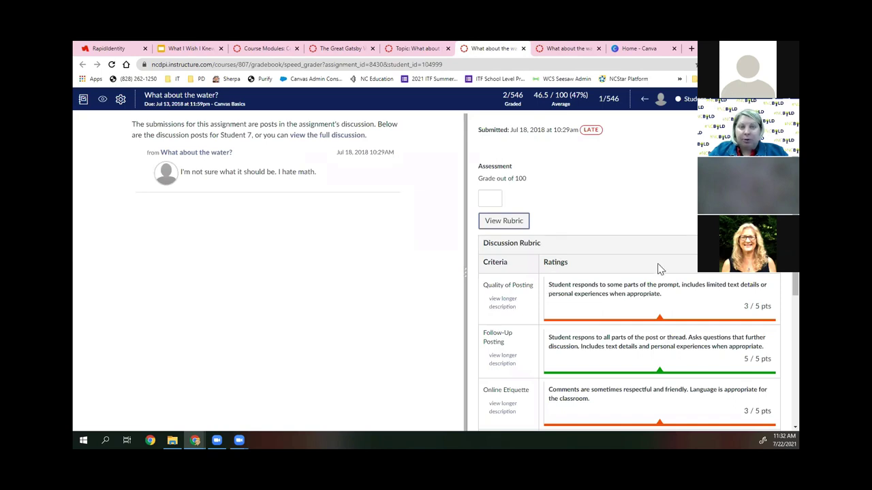
pyautogui.scroll(-3, 660, 268)
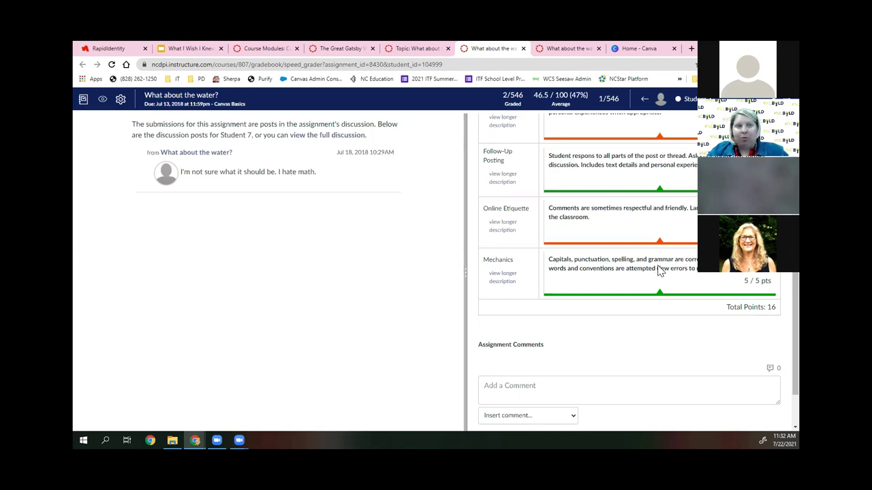
pyautogui.scroll(2, 659, 271)
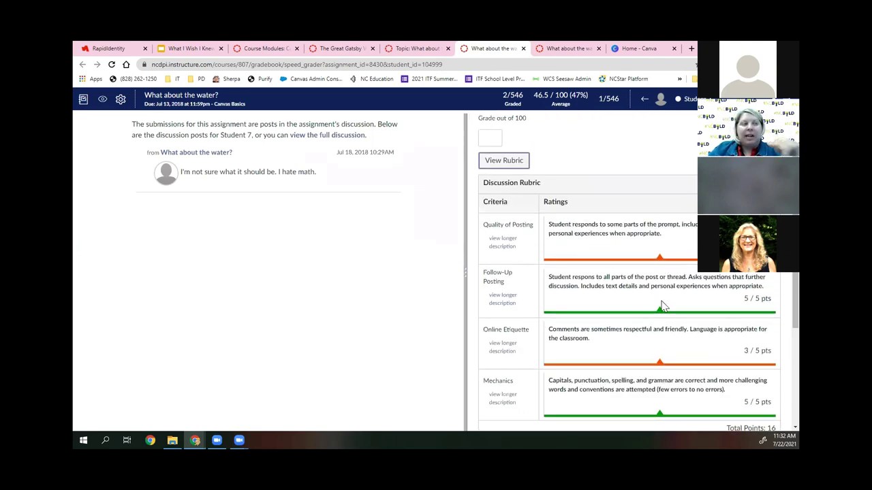
# Check the Grades tips slide, and return to SpeedGrader to enter the assignment comment field below the rubric
pyautogui.click(188, 49)
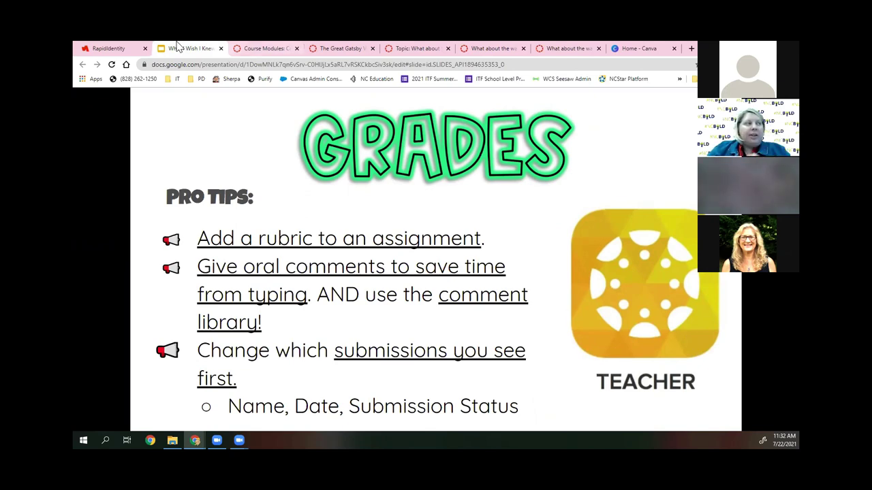
pyautogui.click(403, 48)
pyautogui.click(485, 47)
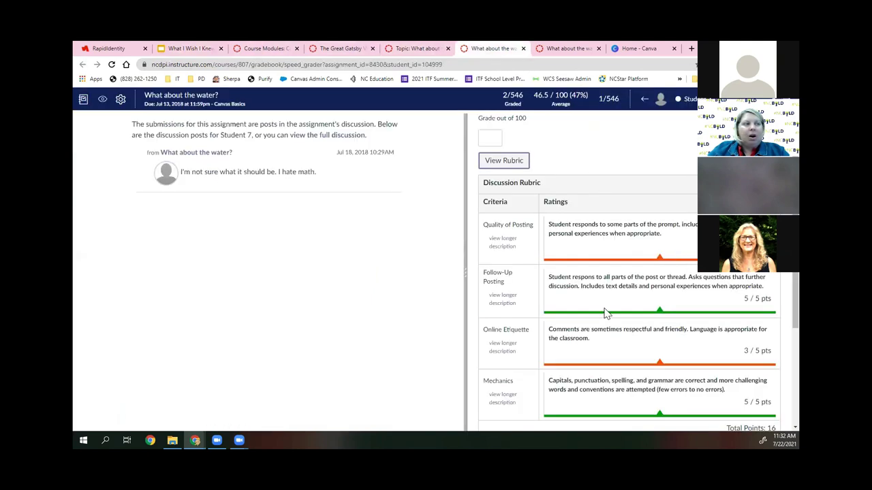
pyautogui.scroll(-3, 512, 341)
pyautogui.click(645, 340)
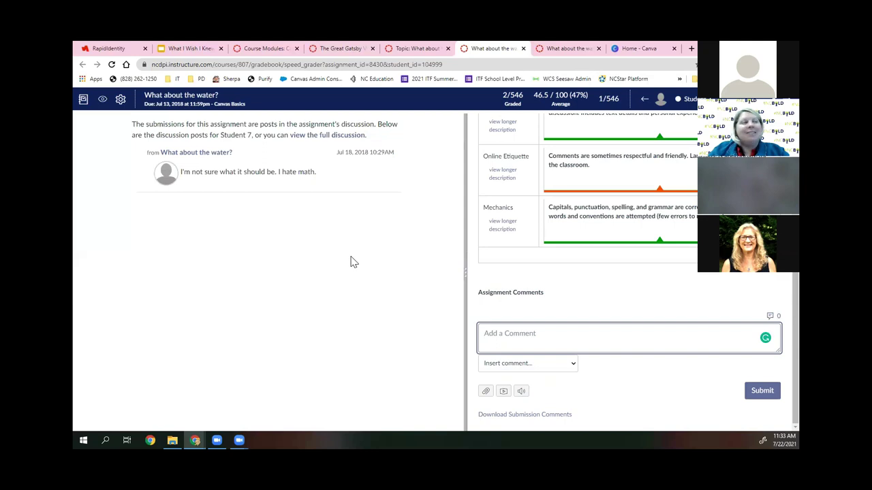
# Sort the SpeedGrader student list by submission status in the SpeedGrader options and save the settings
pyautogui.click(189, 48)
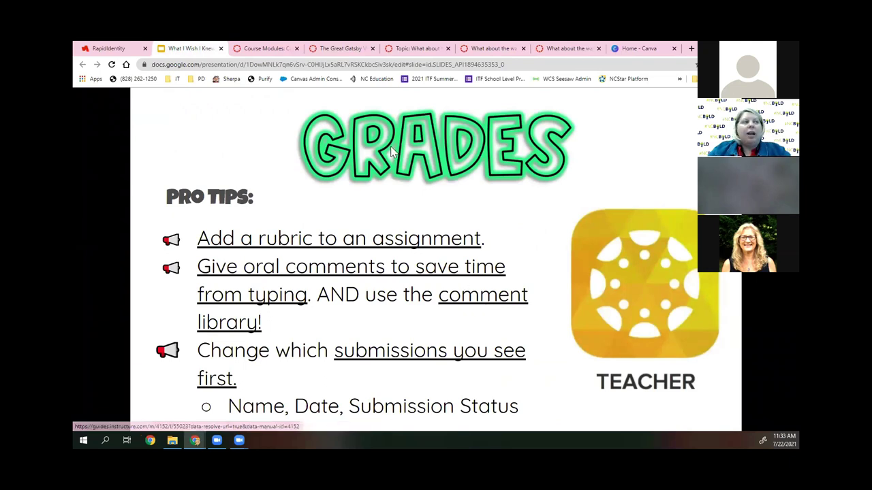
pyautogui.click(563, 48)
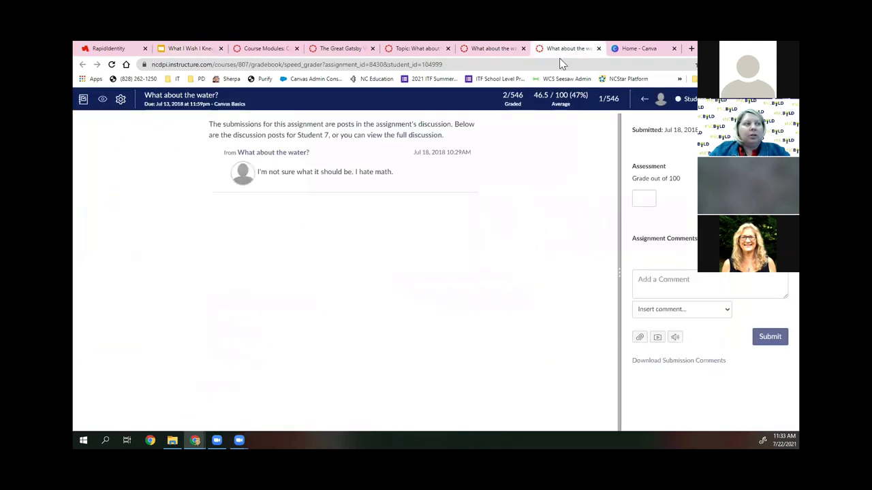
pyautogui.click(684, 100)
pyautogui.click(665, 145)
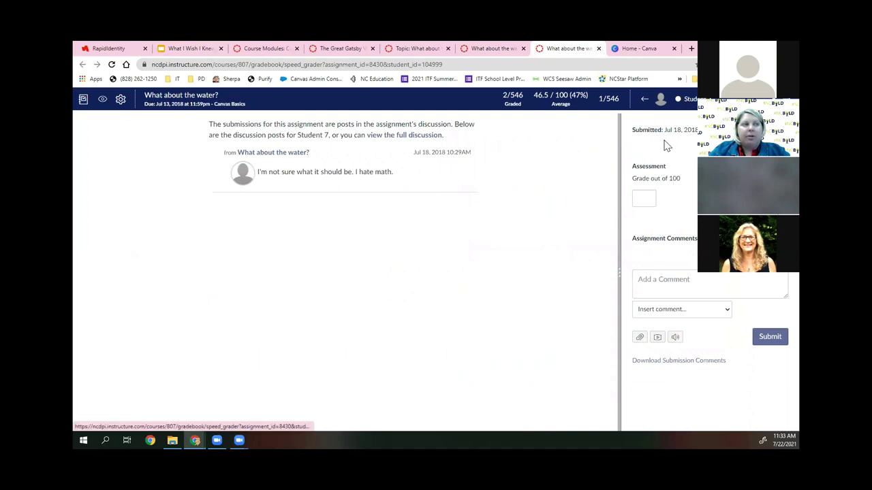
pyautogui.click(120, 102)
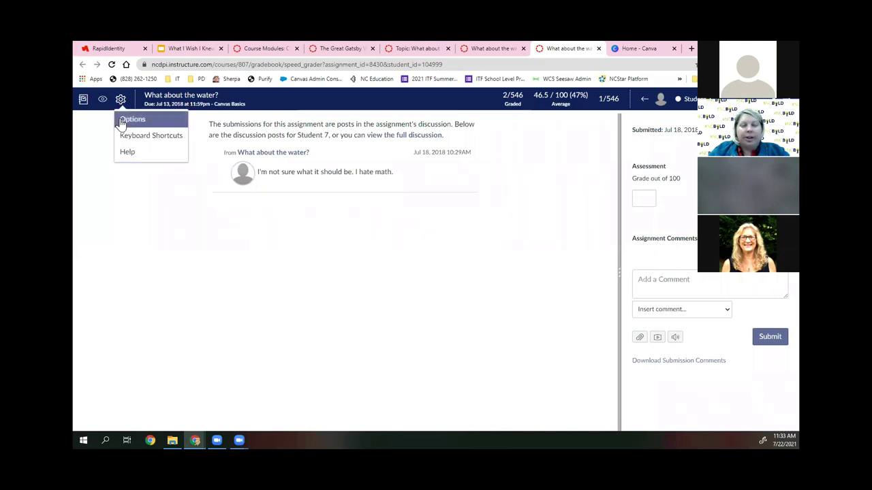
pyautogui.click(122, 120)
pyautogui.click(418, 255)
pyautogui.click(436, 258)
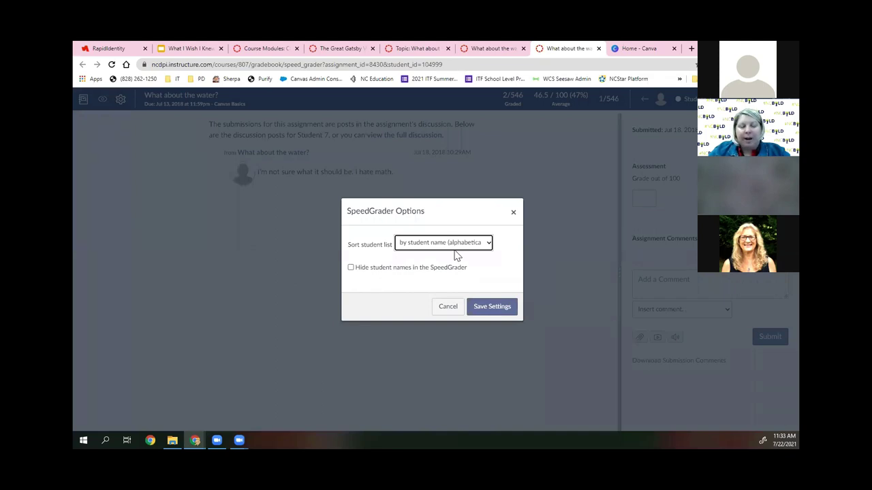
pyautogui.click(453, 249)
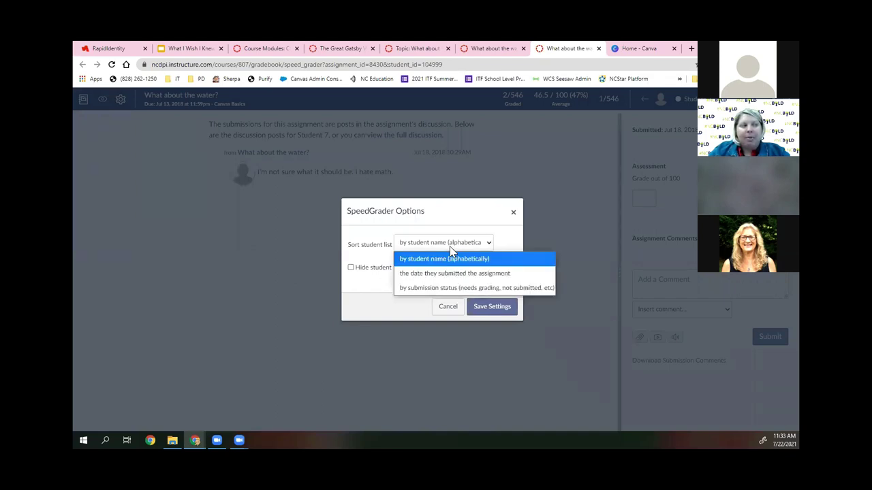
pyautogui.click(406, 289)
pyautogui.click(478, 310)
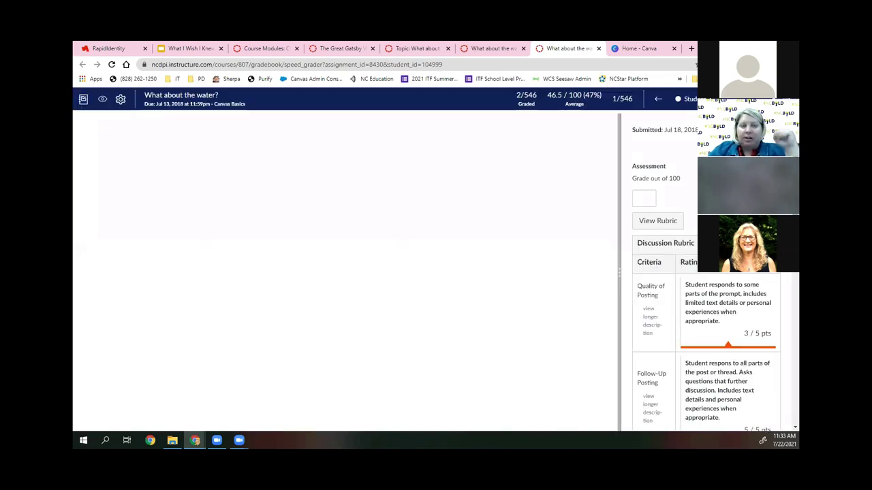
# Look through the SpeedGrader student list, advance to the next student's submission and view the available settings choices
pyautogui.click(687, 99)
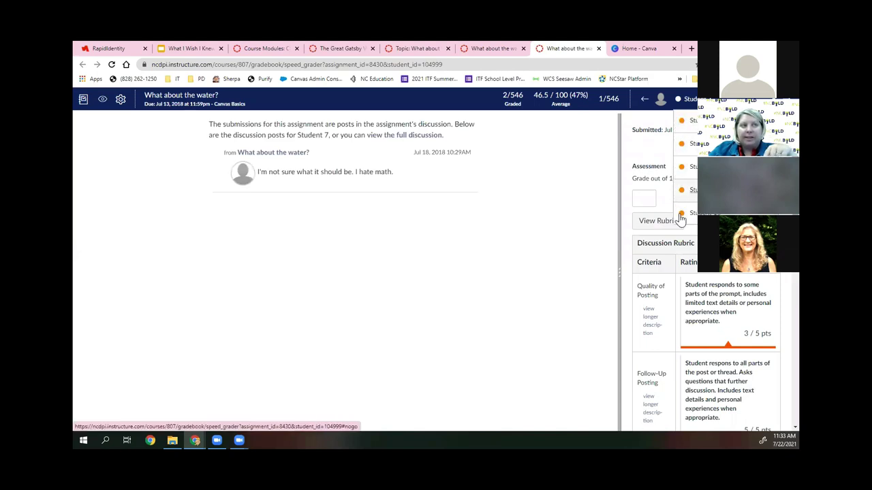
pyautogui.scroll(-10, 684, 170)
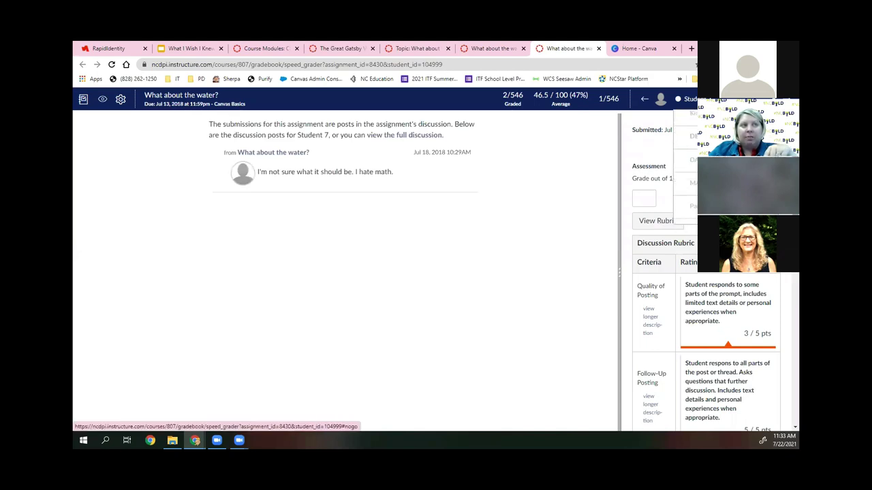
pyautogui.scroll(10, 685, 170)
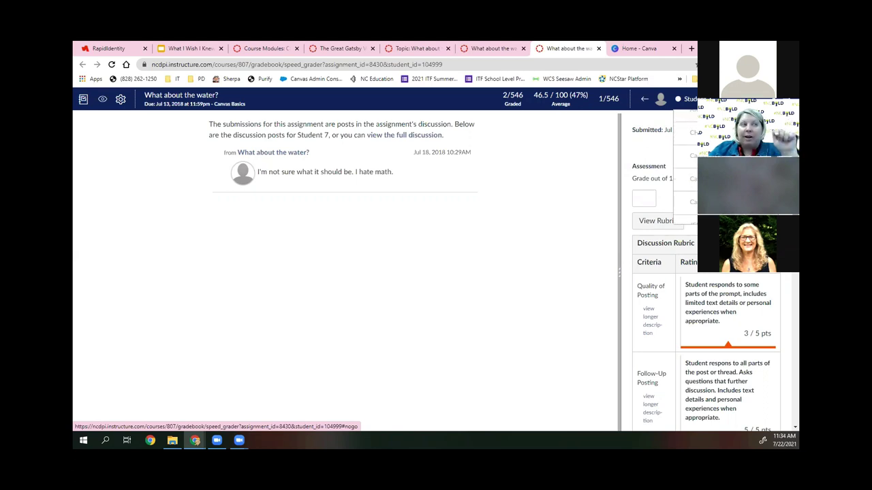
pyautogui.press('Escape')
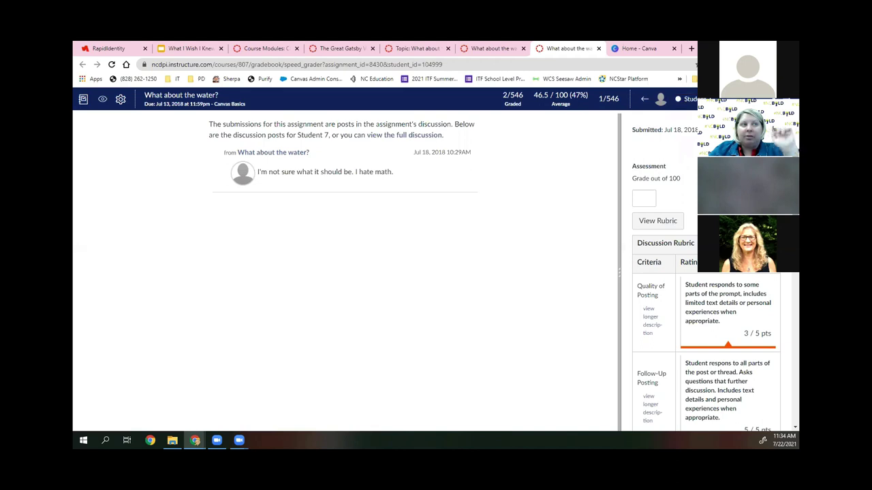
pyautogui.press('j')
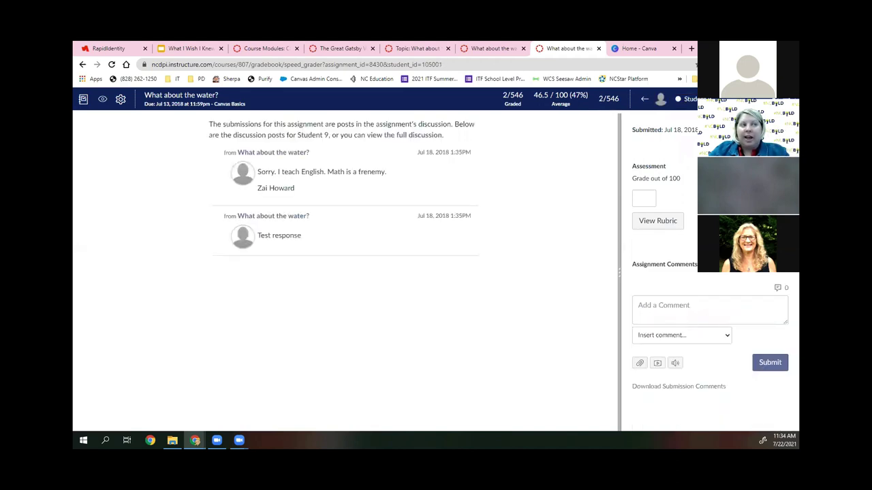
pyautogui.click(122, 100)
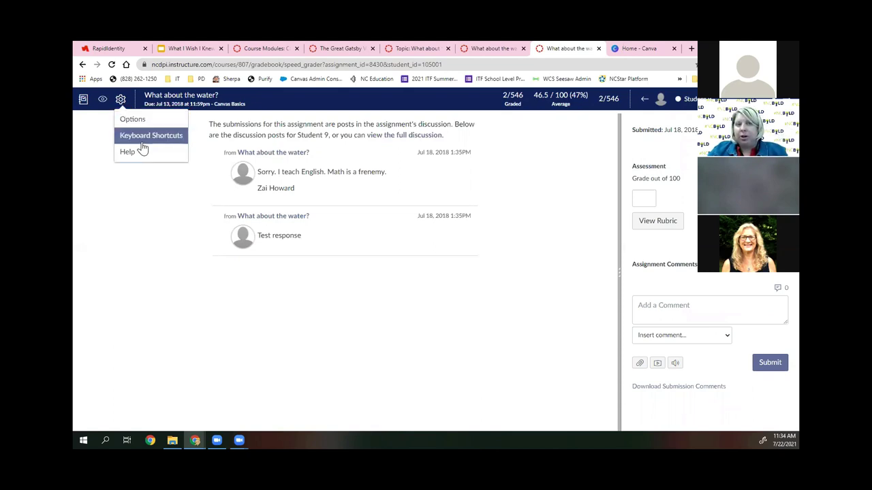
pyautogui.click(498, 178)
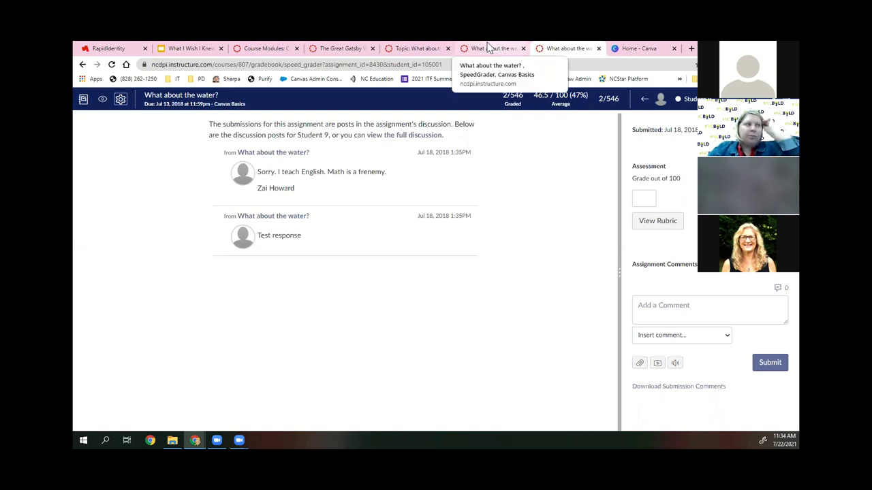
# Return to the "What about the water?" discussion page and open the Canvas Basics course's Grades
pyautogui.click(466, 50)
pyautogui.click(417, 52)
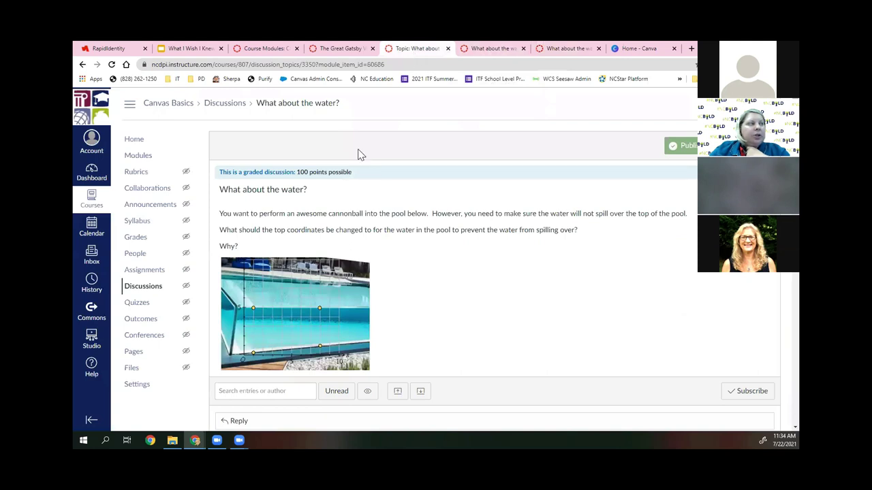
pyautogui.click(139, 238)
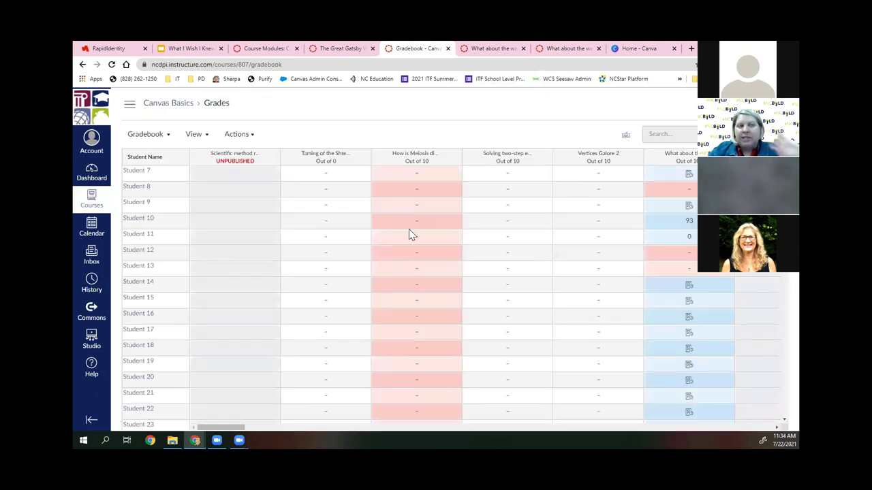
pyautogui.hscroll(3, 485, 290)
pyautogui.hscroll(-3, 485, 290)
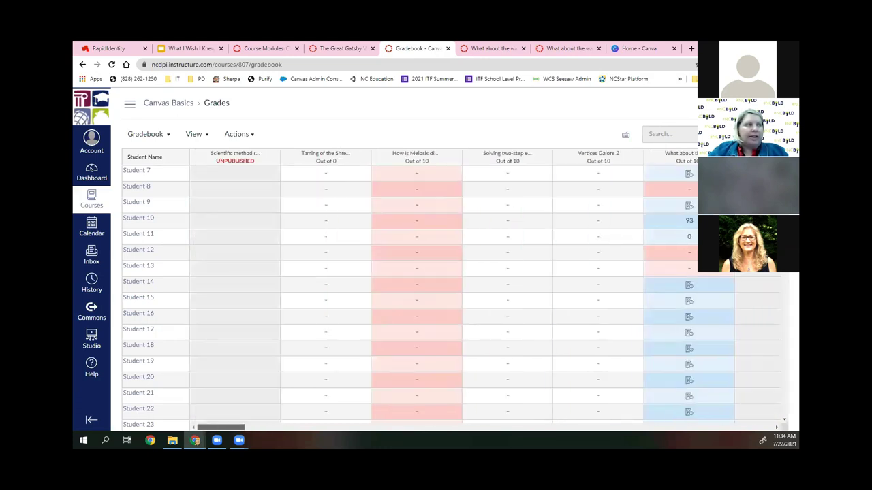
# Move the Total column from the end of the gradebook to the front, beside the student names
pyautogui.click(736, 427)
pyautogui.click(765, 428)
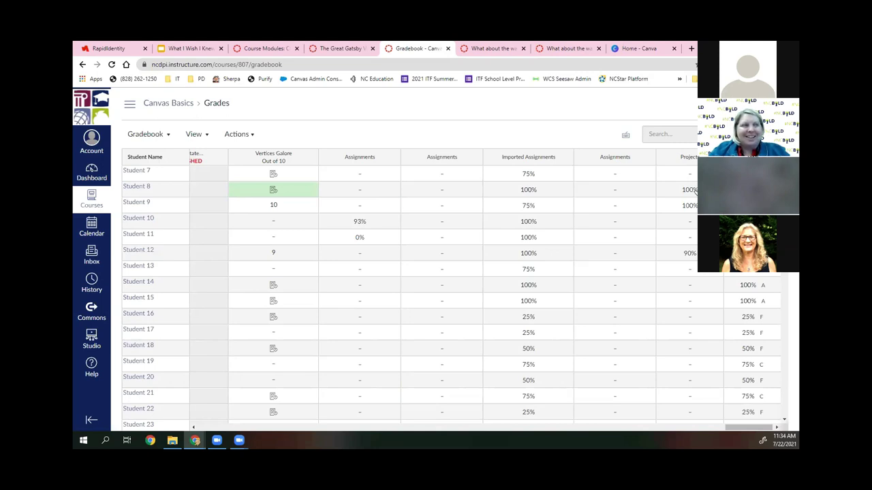
pyautogui.hscroll(3, 594, 381)
pyautogui.click(633, 157)
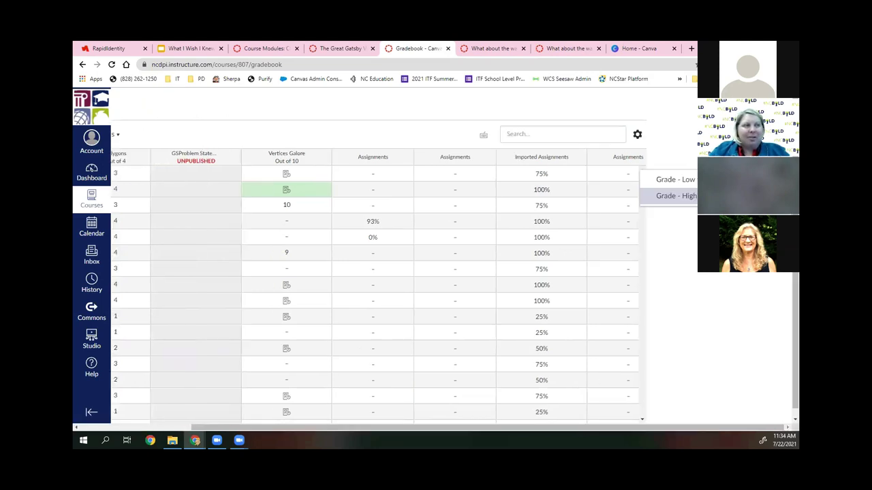
pyautogui.press('Escape')
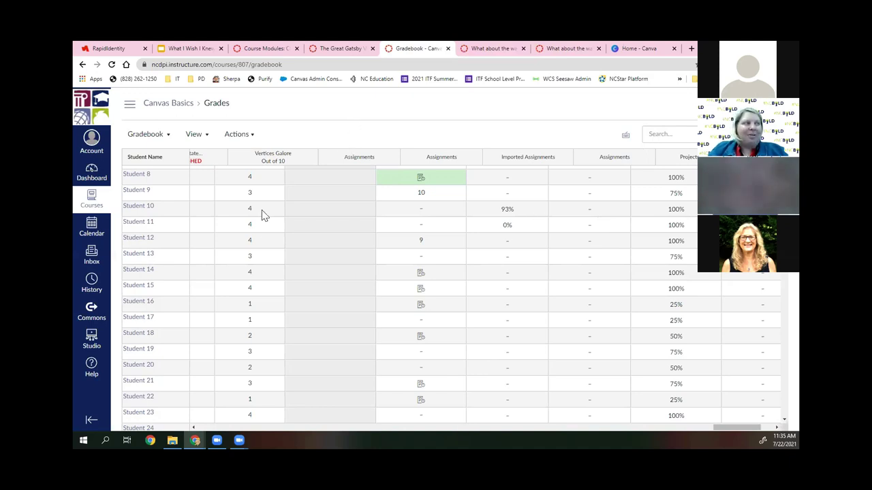
pyautogui.hscroll(-10, 221, 247)
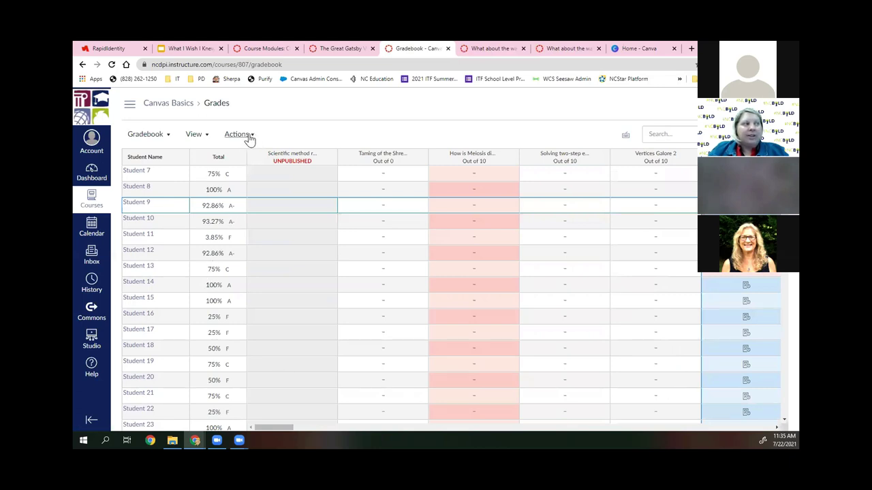
# Add a Modules filter to the gradebook and limit the assignments to the Drawing Polygons module
pyautogui.click(195, 135)
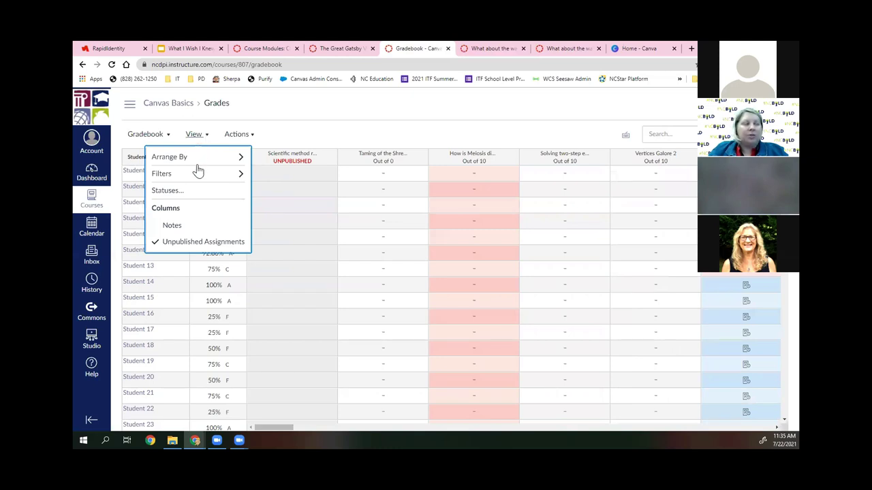
pyautogui.moveTo(197, 162)
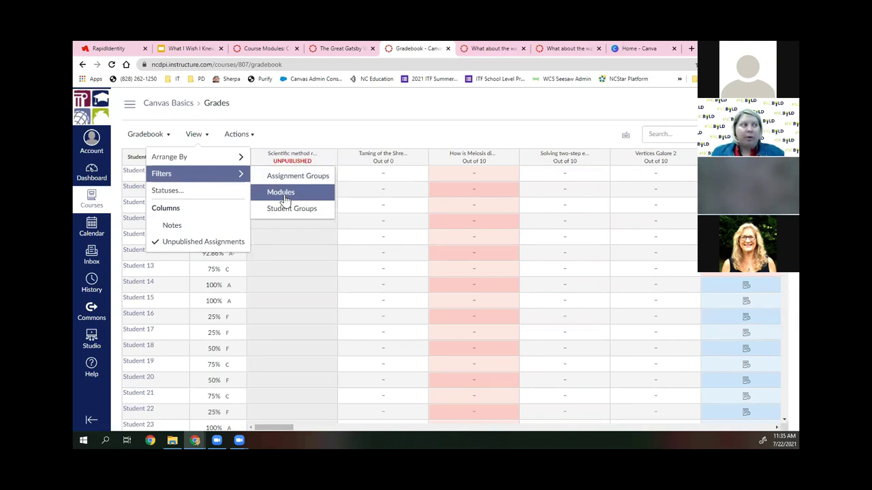
pyautogui.click(284, 195)
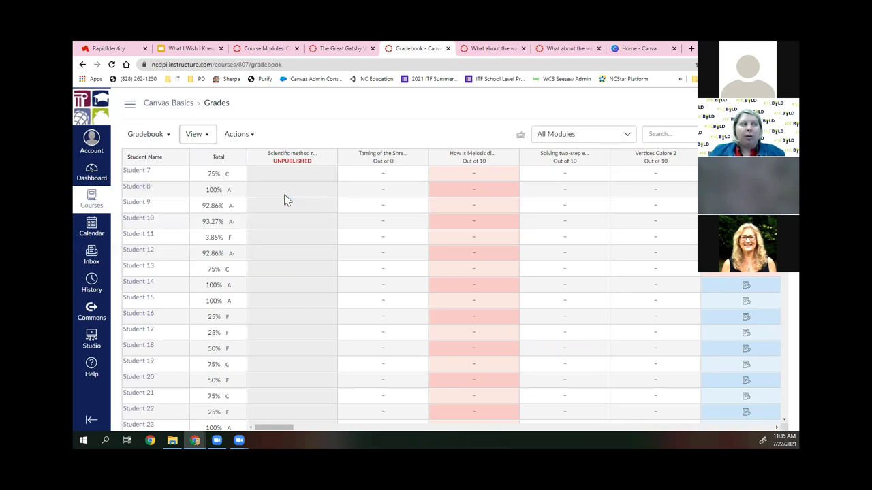
pyautogui.click(602, 135)
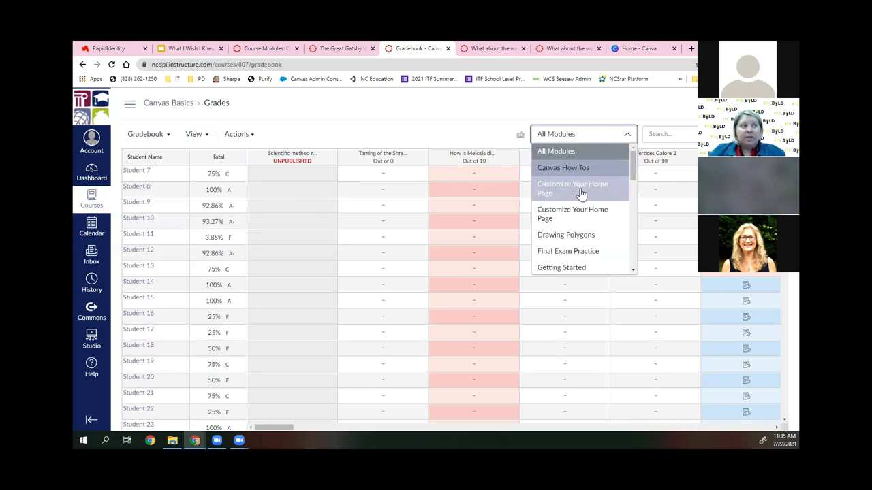
pyautogui.click(589, 243)
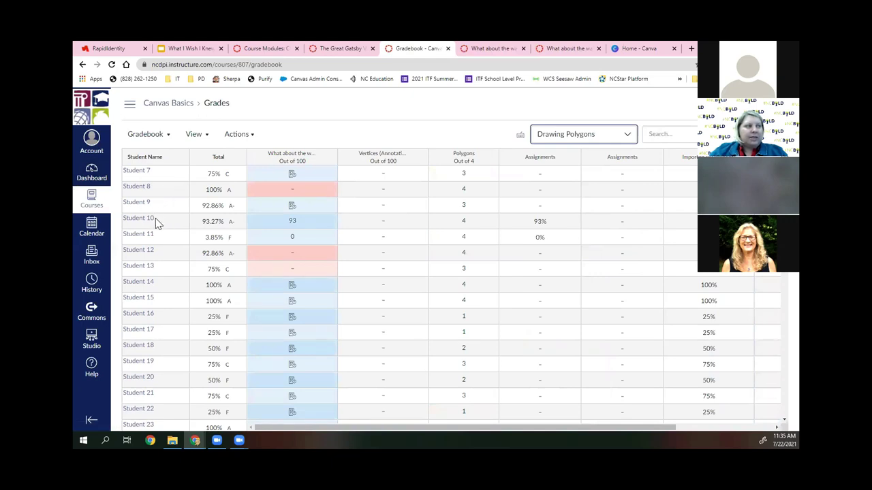
# Check the other gradebook views, then open Student 10's individual grades page and look through the assignment statuses and scores
pyautogui.click(161, 138)
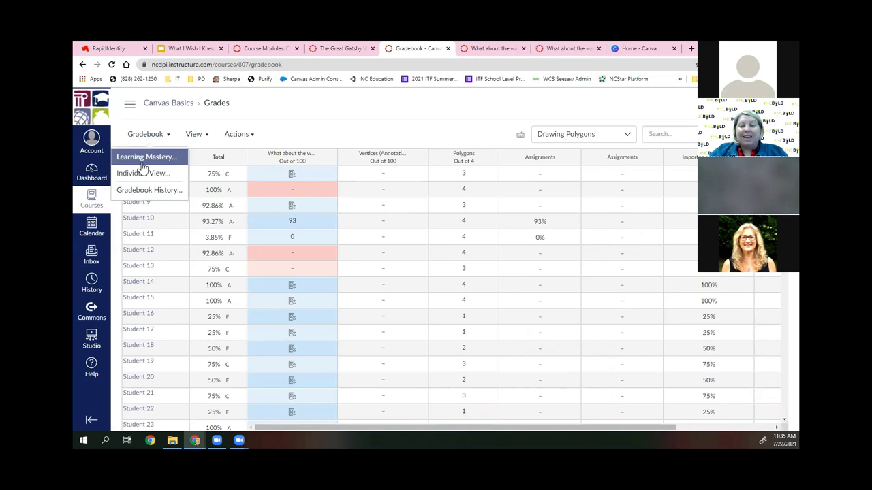
pyautogui.click(185, 130)
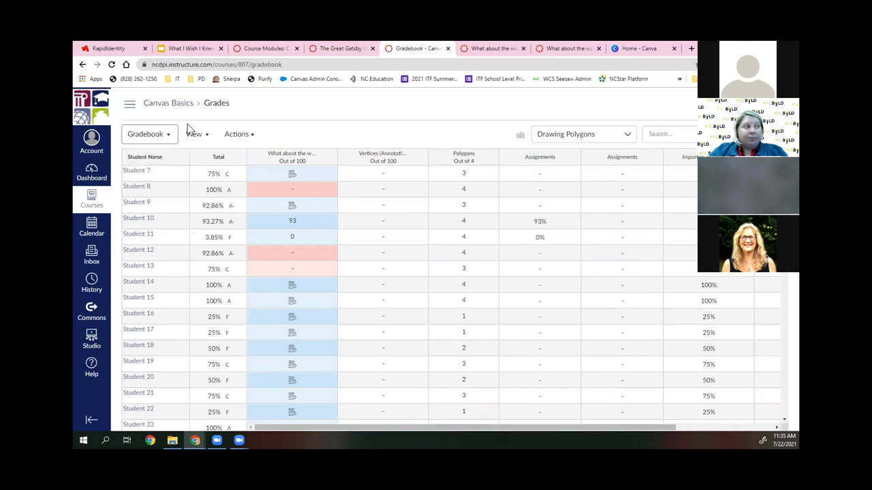
pyautogui.click(141, 219)
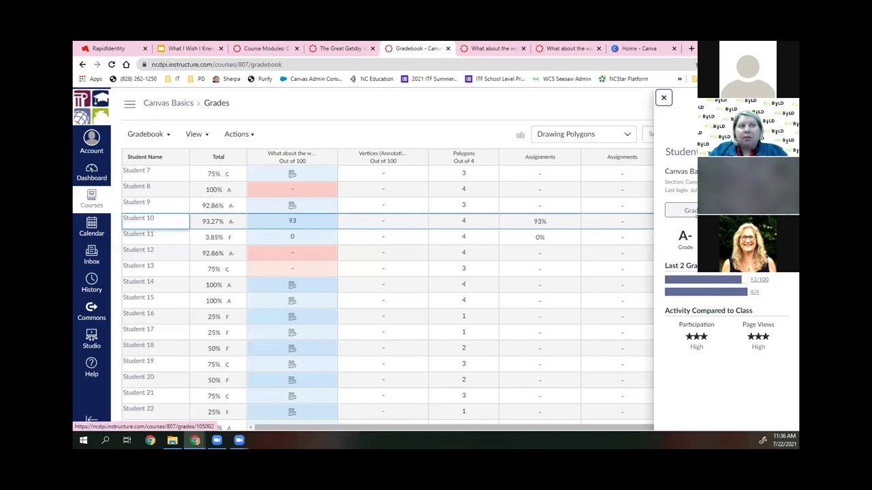
pyautogui.click(689, 210)
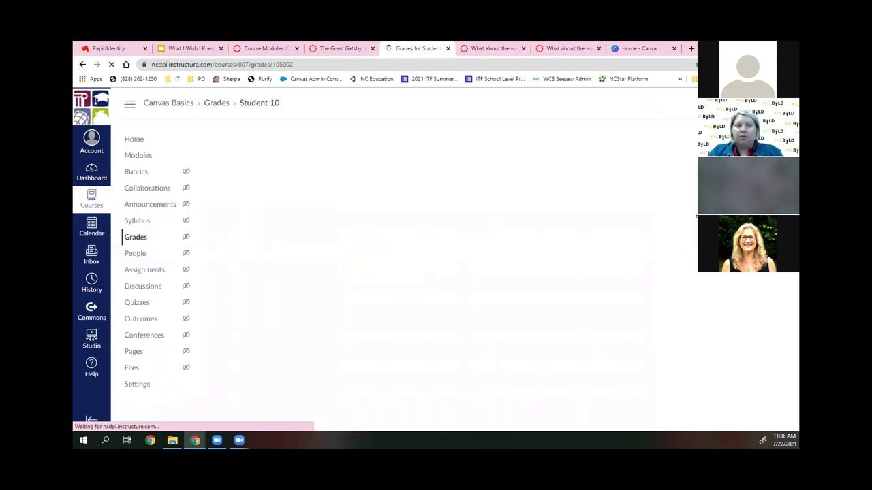
pyautogui.scroll(-3, 659, 211)
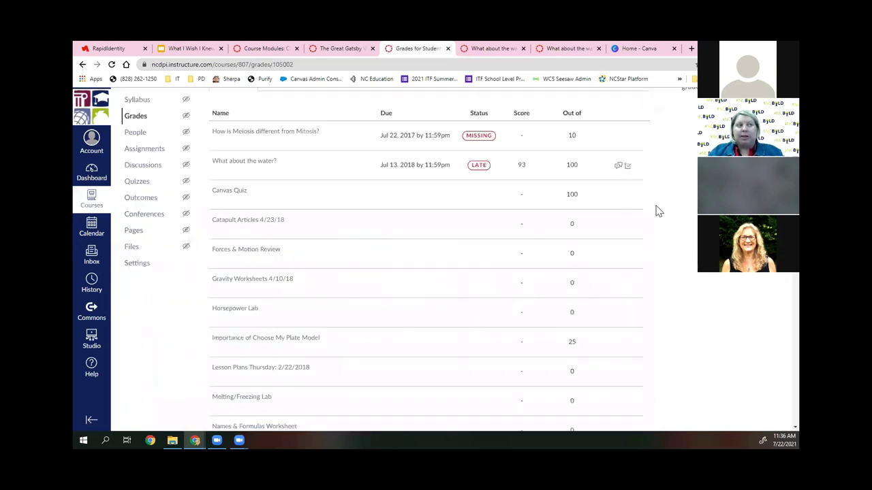
pyautogui.scroll(3, 659, 211)
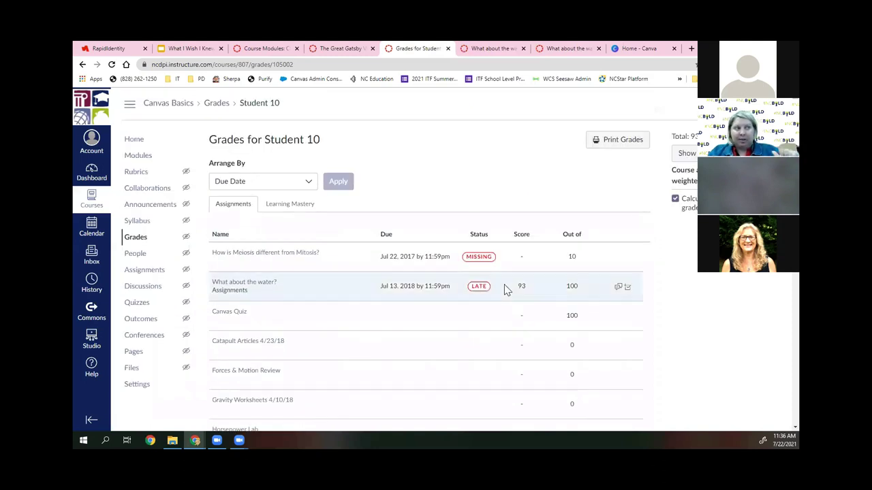
pyautogui.scroll(-2, 491, 214)
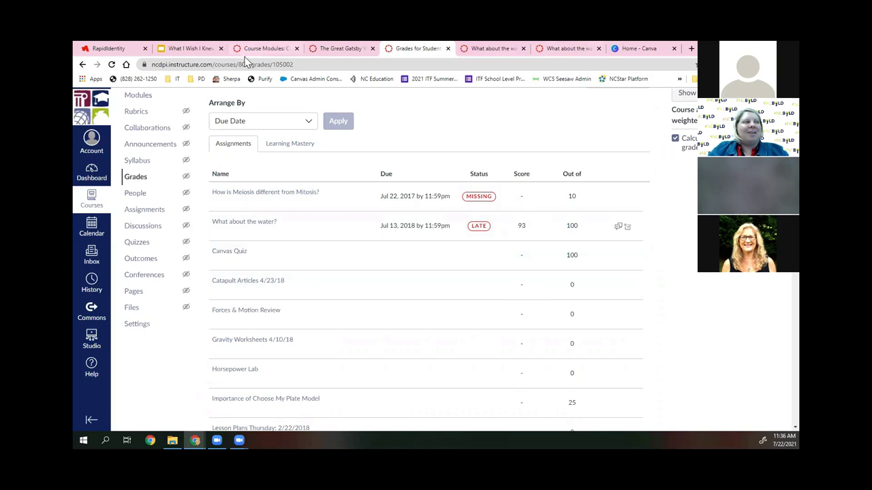
# Show the presentation's Message Students Who slide and return to the Canvas Basics gradebook
pyautogui.click(203, 46)
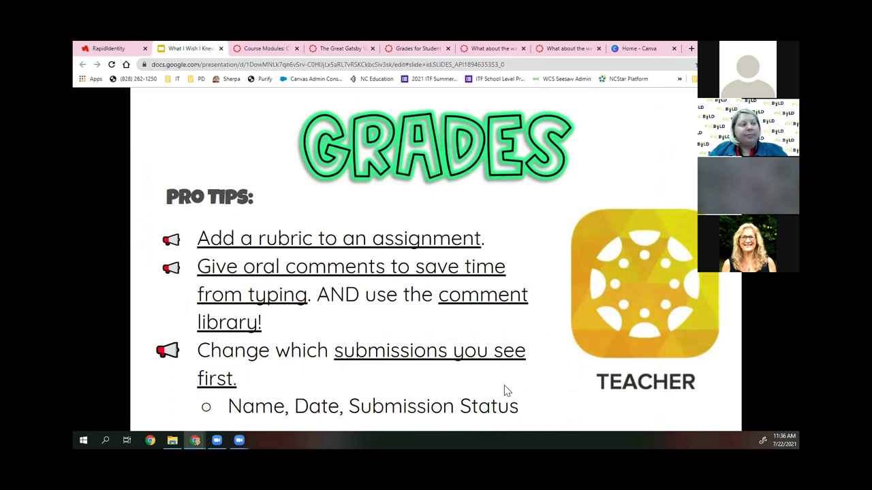
pyautogui.press('Right')
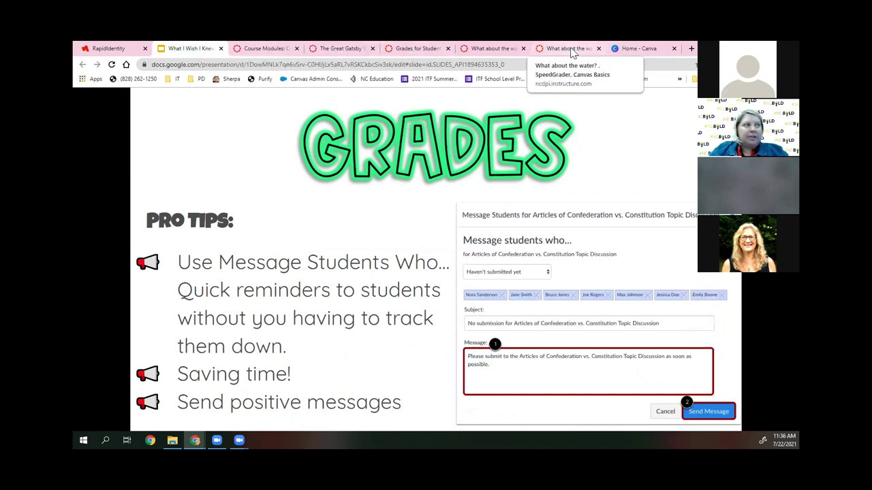
pyautogui.click(422, 48)
pyautogui.scroll(1, 295, 143)
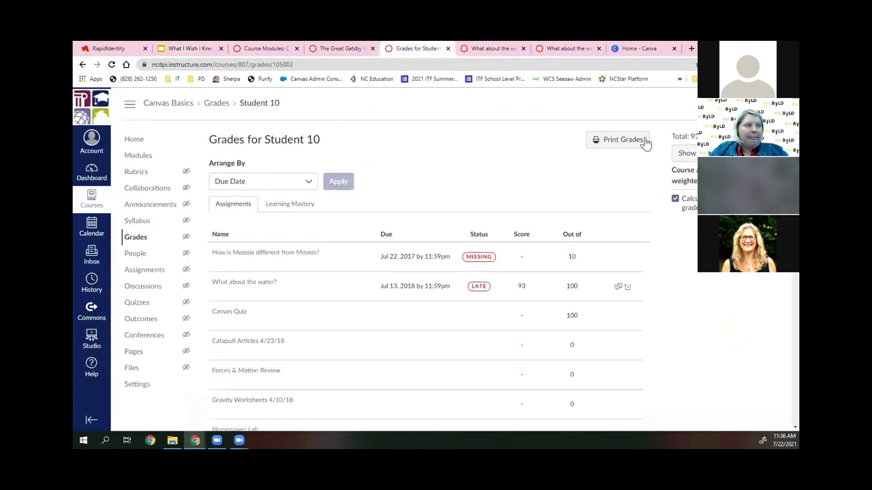
pyautogui.click(134, 235)
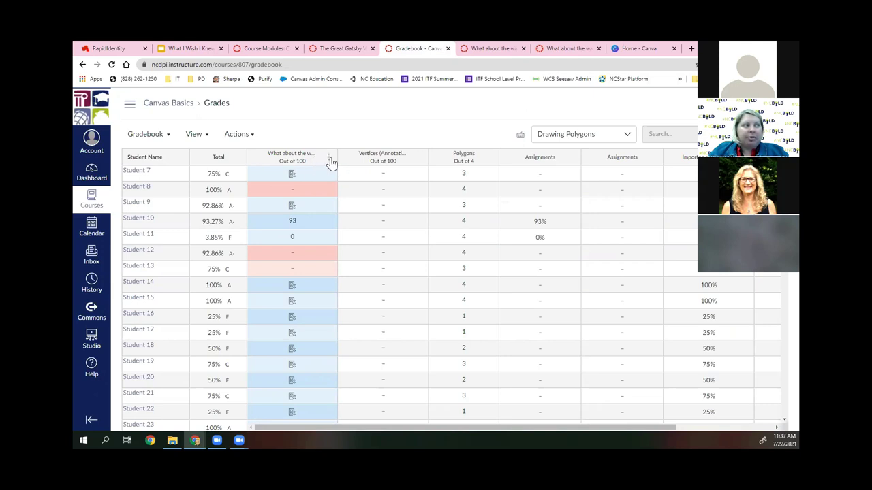
# Start a Message Students Who message for "What about the water?" addressed to students who scored more than 5
pyautogui.click(329, 159)
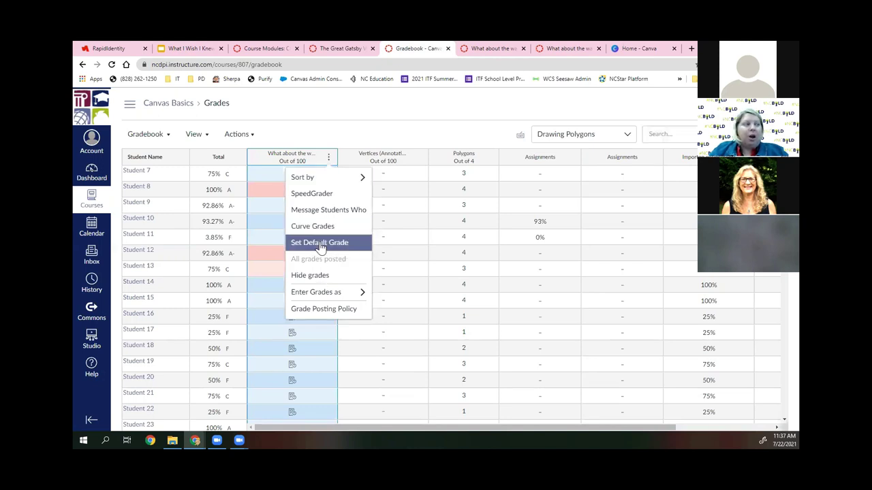
pyautogui.click(324, 216)
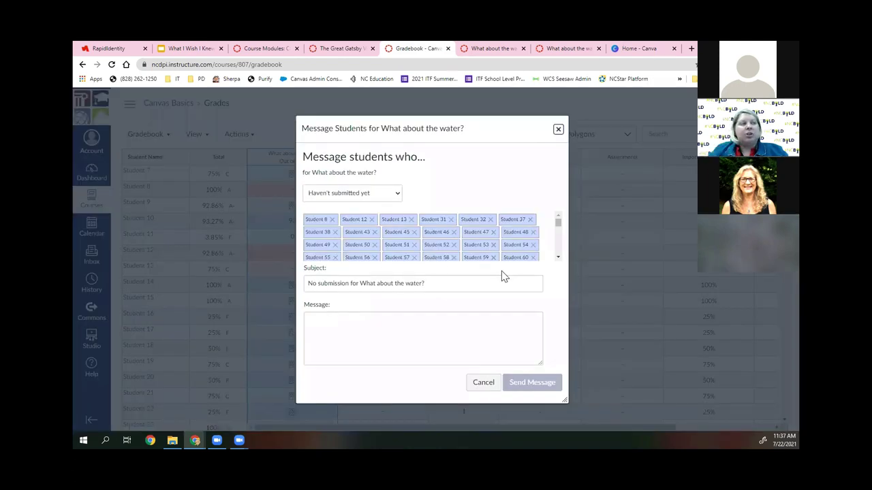
pyautogui.click(387, 197)
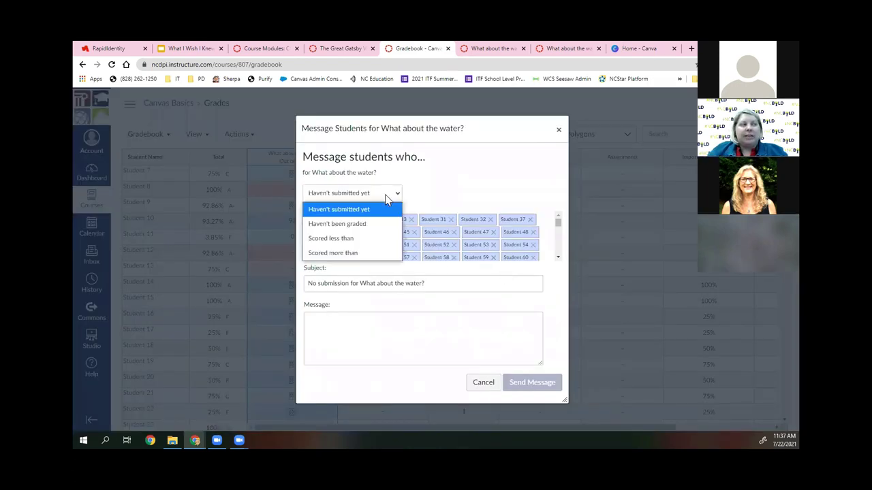
pyautogui.click(353, 254)
pyautogui.click(419, 194)
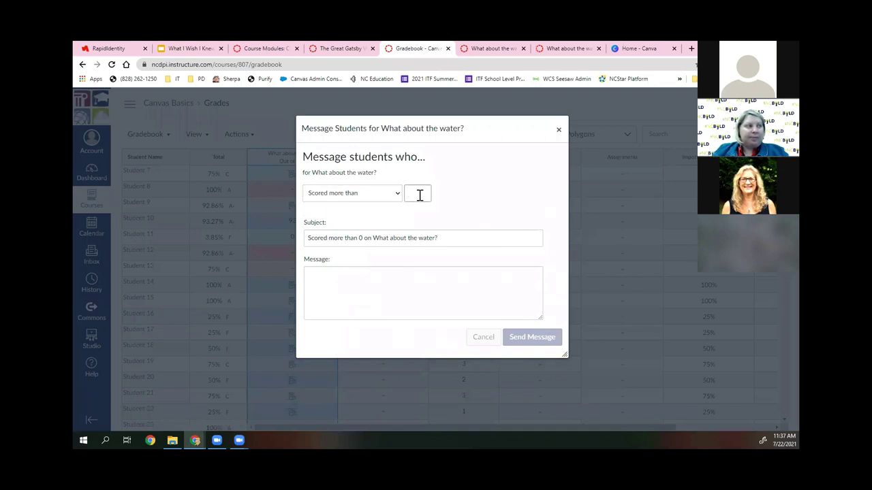
pyautogui.write('5')
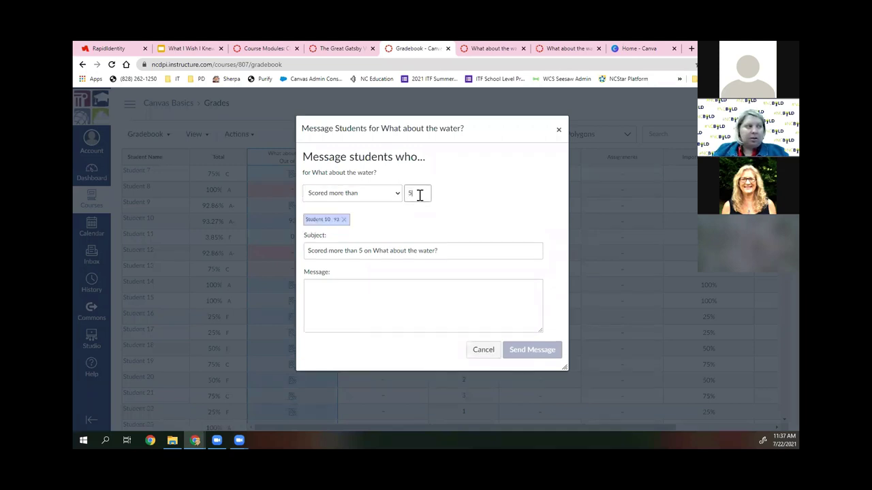
pyautogui.click(430, 322)
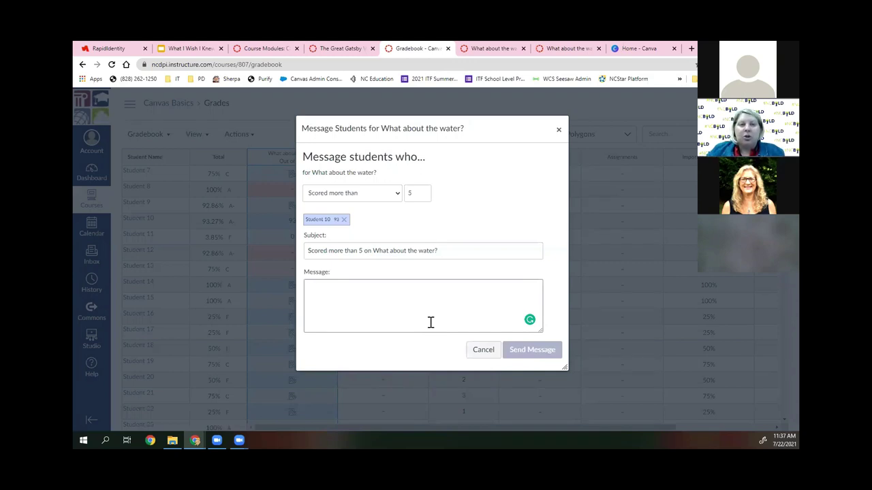
# Switch the message recipients to students who haven't submitted yet and close the message without sending it
pyautogui.click(323, 193)
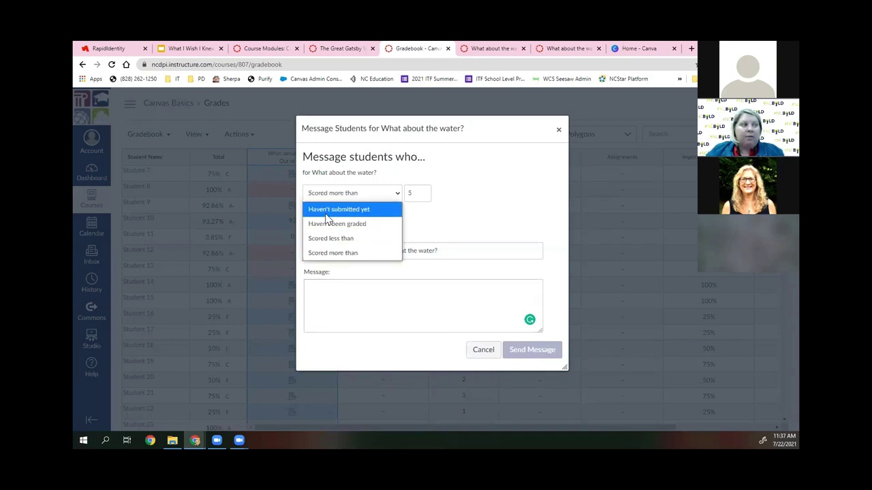
pyautogui.click(325, 216)
pyautogui.click(404, 329)
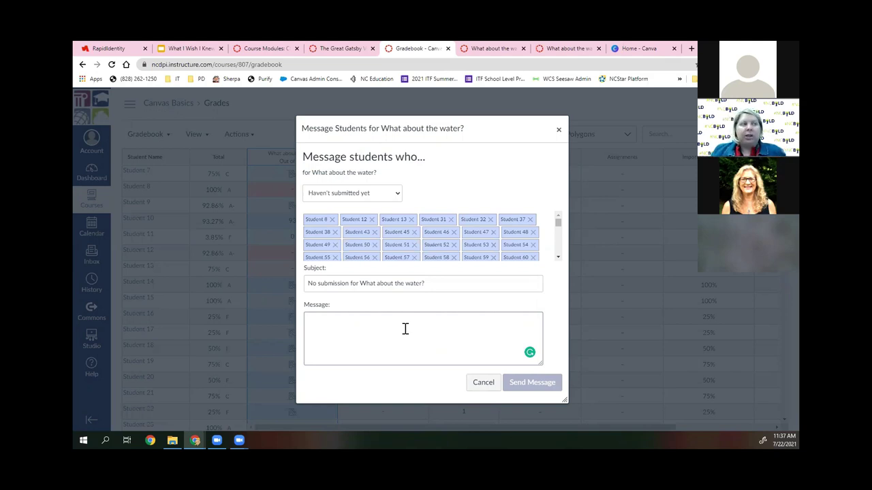
pyautogui.click(558, 129)
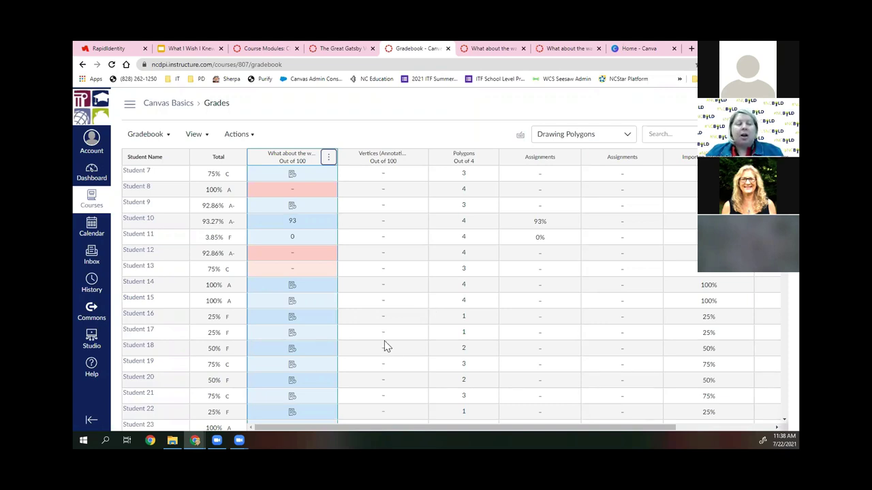
# View the "What about the water?" column's options, then leaf through the presentation's New Quizzes, Submissions and Grades tip slides
pyautogui.click(328, 158)
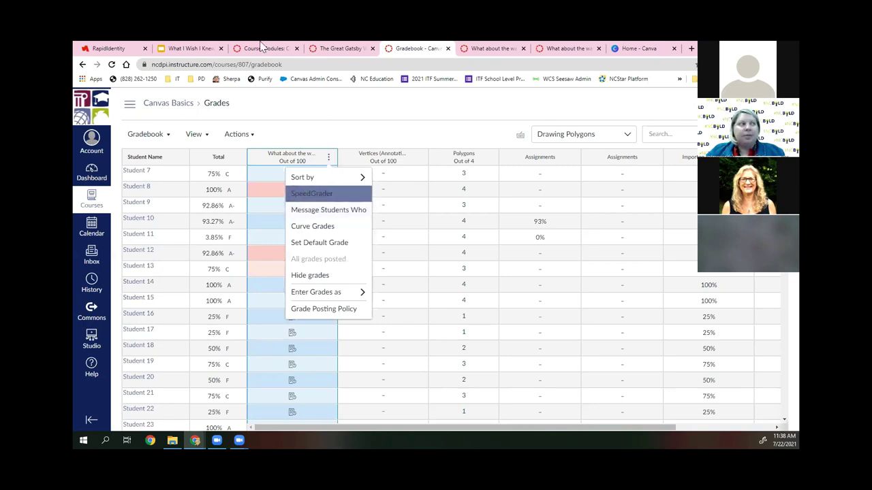
pyautogui.click(190, 49)
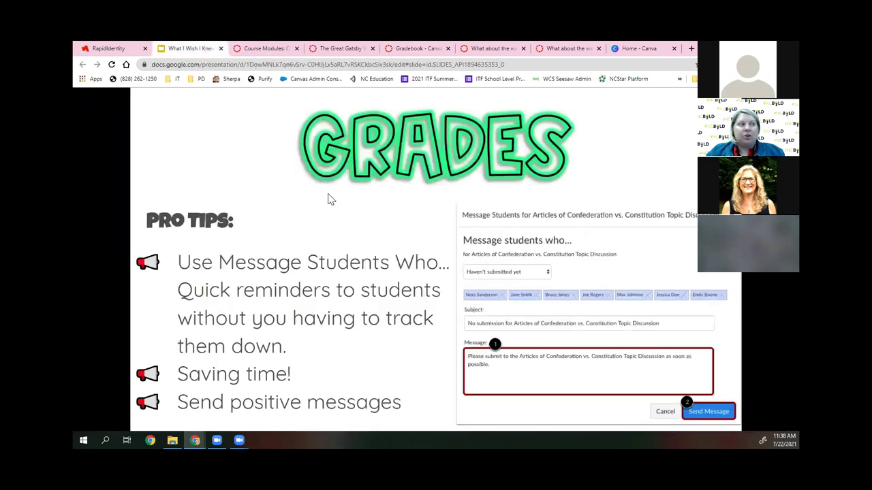
pyautogui.click(352, 285)
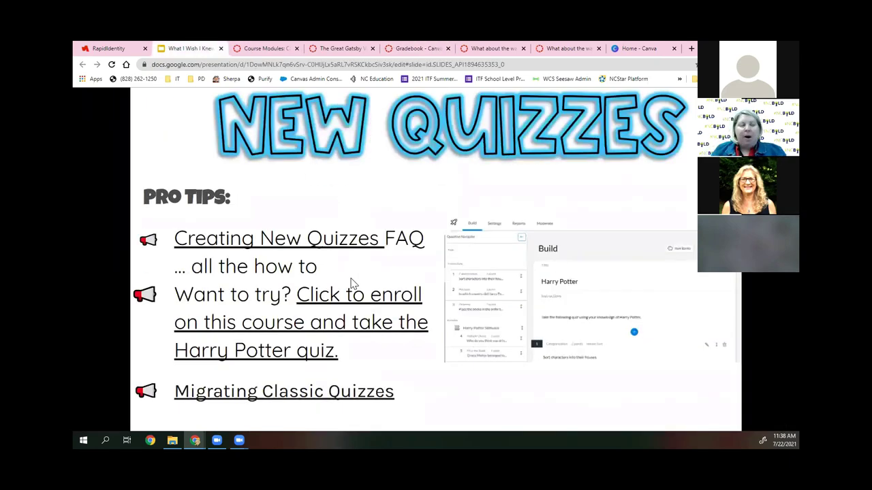
pyautogui.press('Left')
pyautogui.click(352, 285)
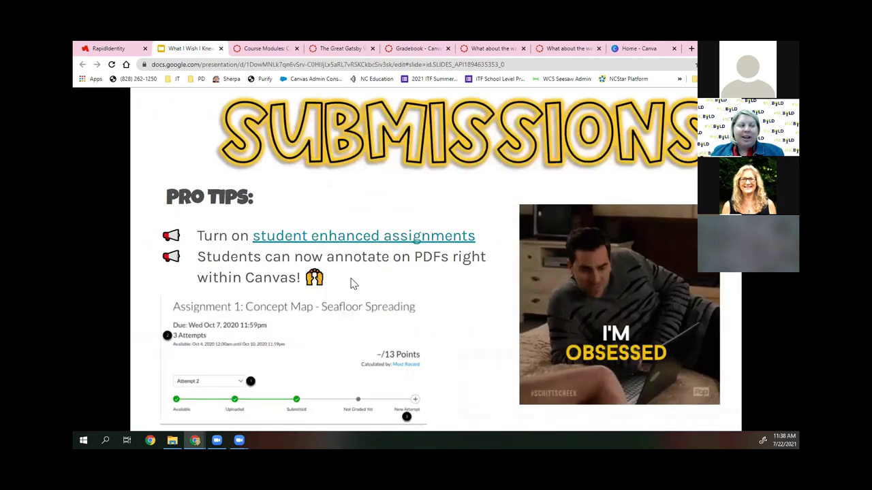
pyautogui.press('Left')
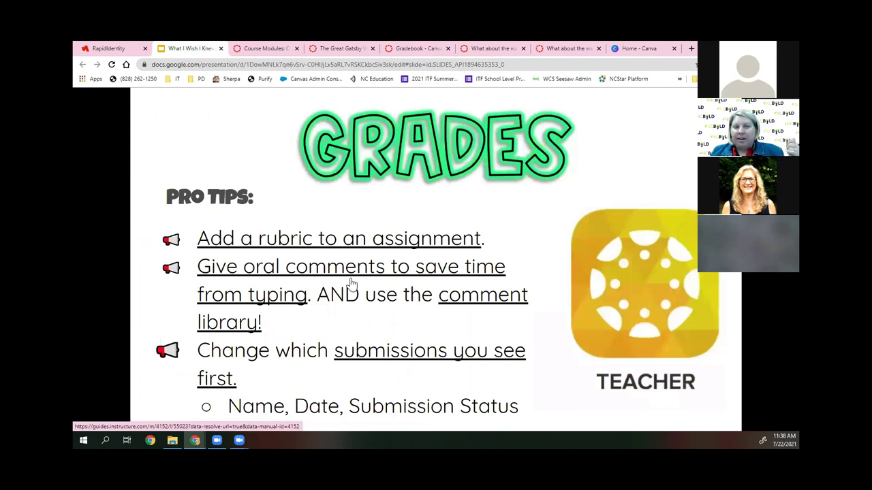
pyautogui.press('Right')
pyautogui.press('Right')
pyautogui.press('Left')
pyautogui.press('Left')
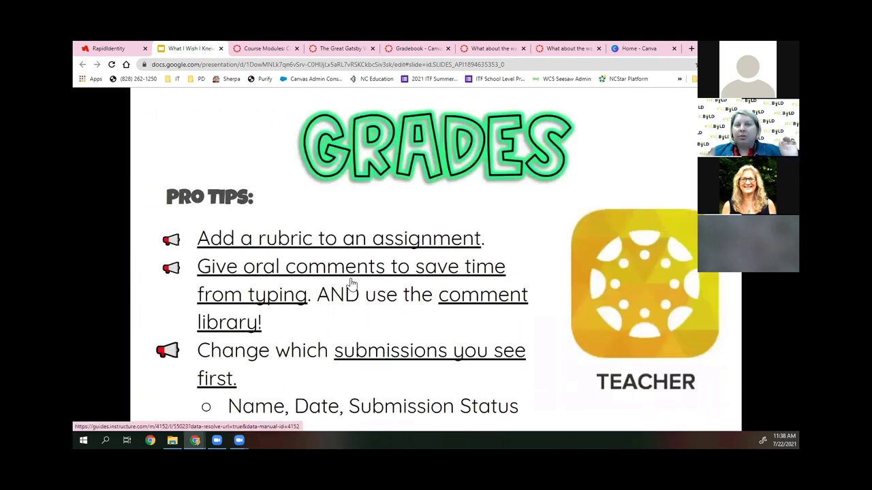
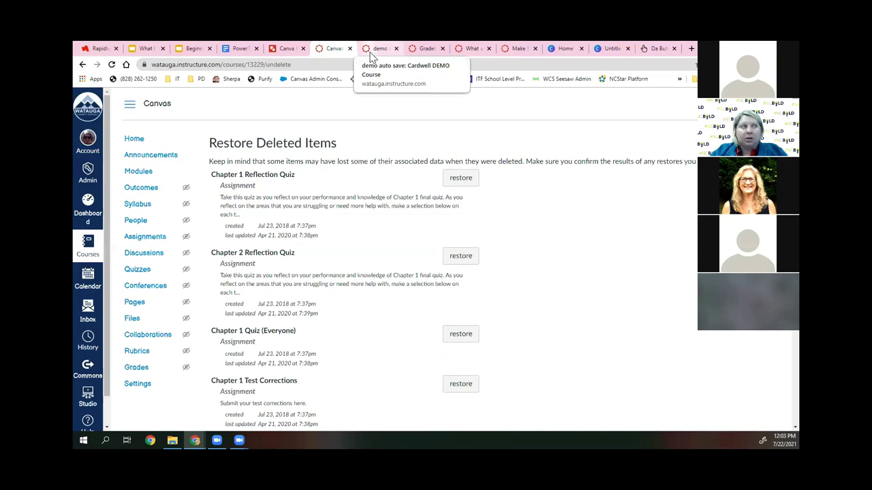
# Look over the Magic with Canvas course's modules and return to the Demo course's demo auto save page
pyautogui.click(373, 49)
pyautogui.click(510, 49)
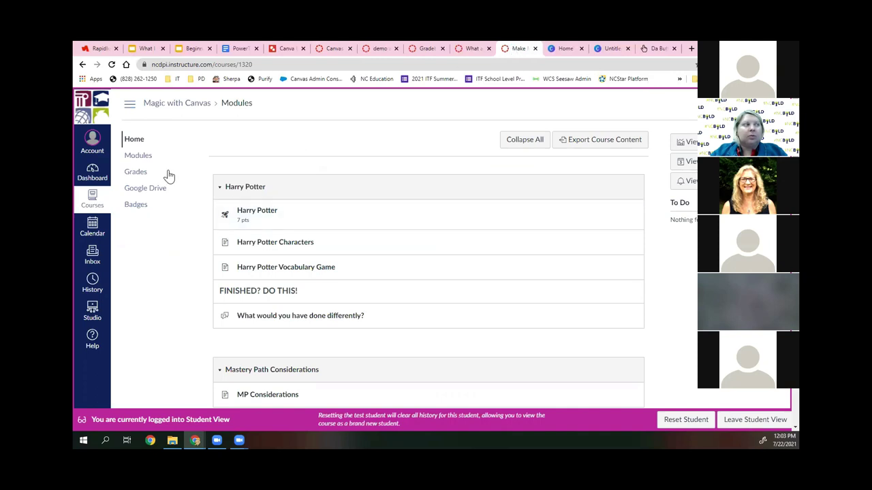
pyautogui.scroll(-4, 327, 286)
pyautogui.scroll(4, 327, 284)
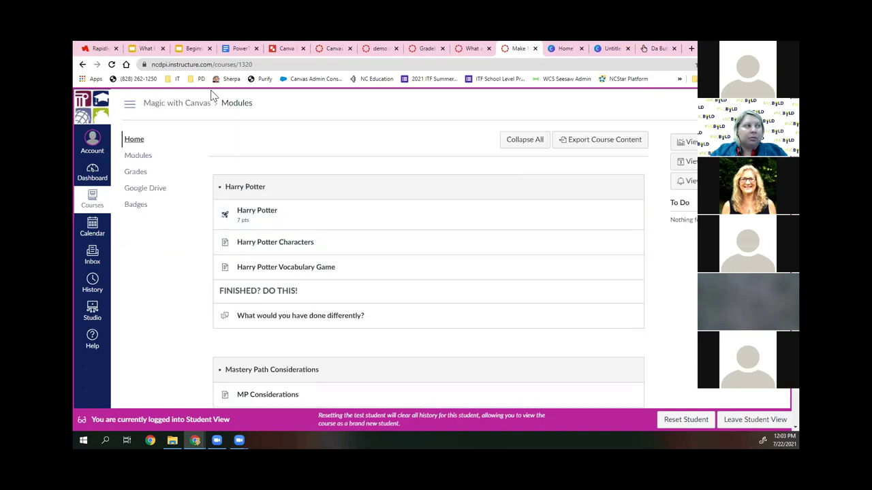
pyautogui.click(471, 48)
pyautogui.click(380, 48)
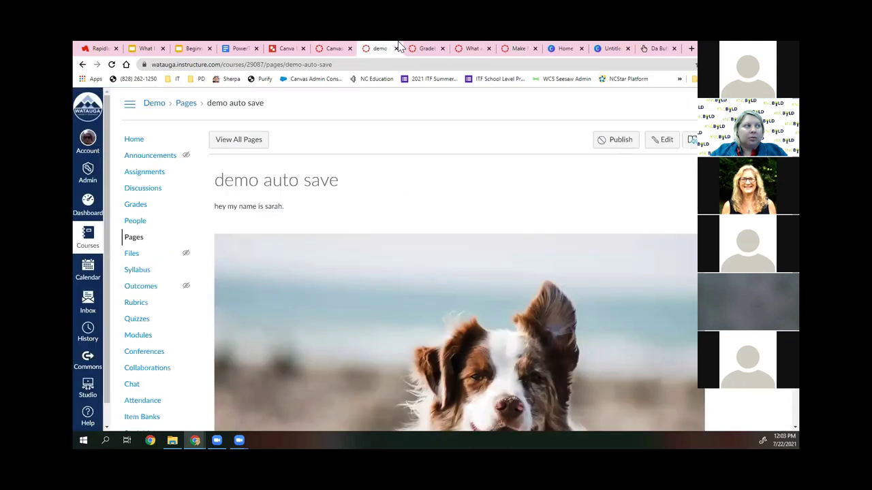
# Start a quiz in the Demo course with the New Quizzes engine and try to build it without a name
pyautogui.click(137, 323)
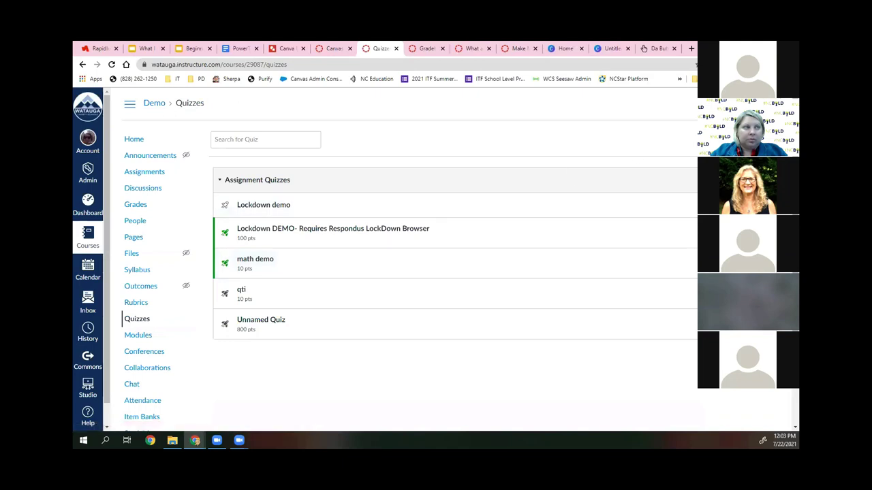
pyautogui.click(752, 139)
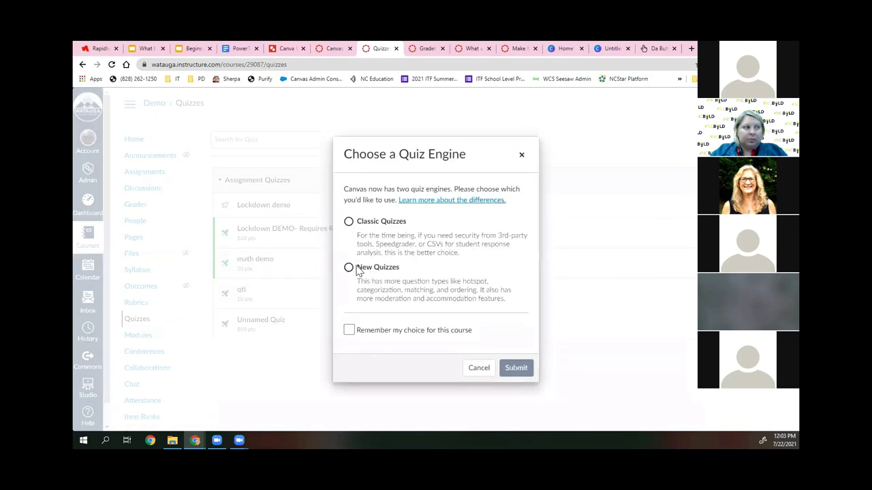
pyautogui.click(357, 270)
pyautogui.click(515, 369)
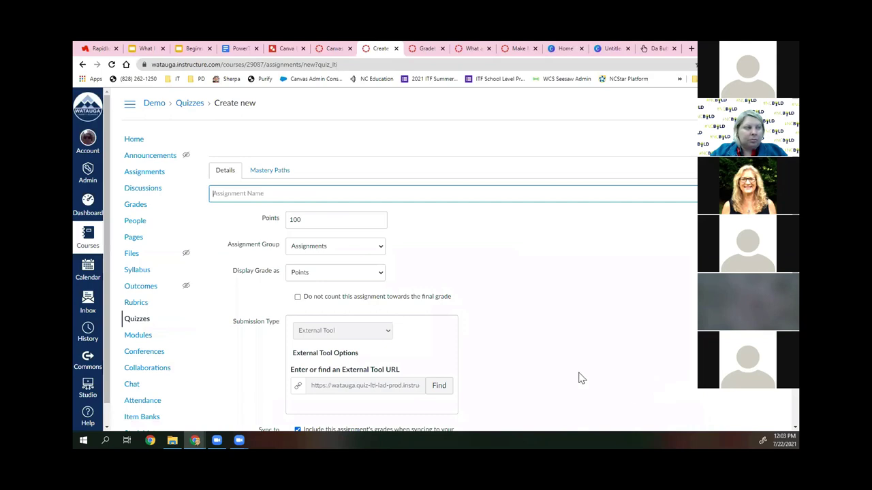
pyautogui.scroll(-5, 531, 333)
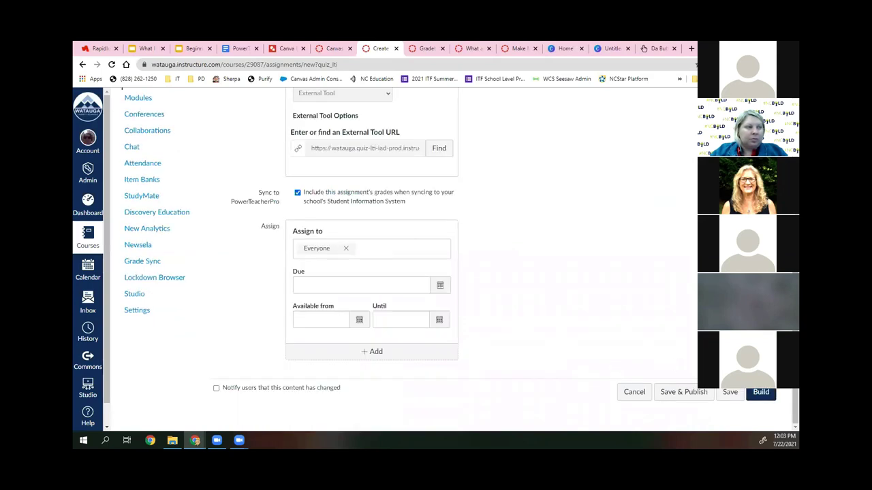
pyautogui.click(762, 392)
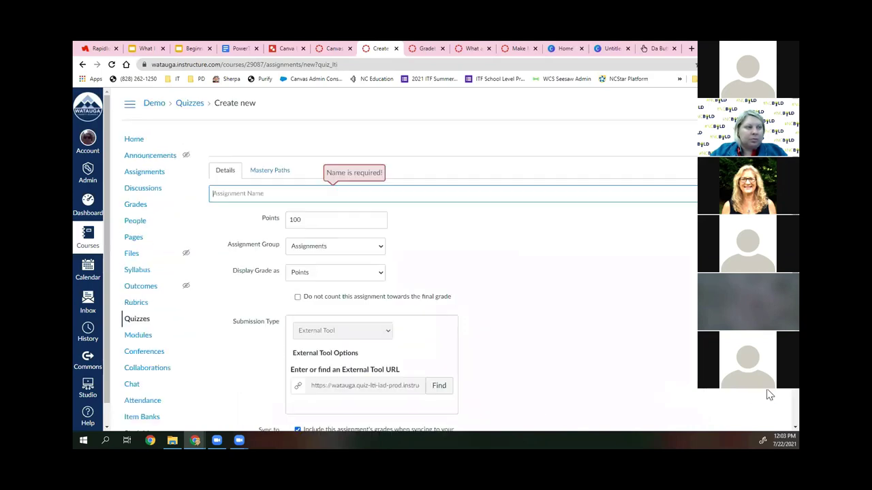
# Name the new quiz demo, exclude its grades from the PowerTeacherPro sync, and proceed to building it
pyautogui.click(351, 198)
pyautogui.write('Test')
pyautogui.press('Return')
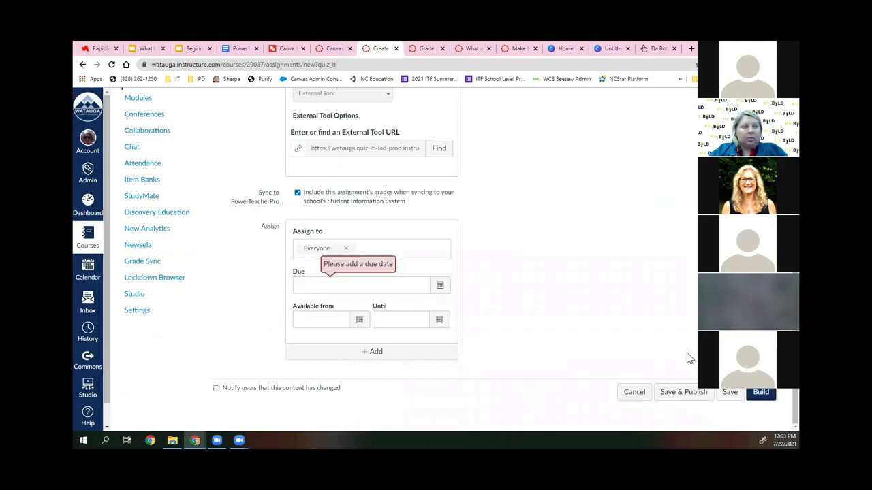
pyautogui.click(760, 393)
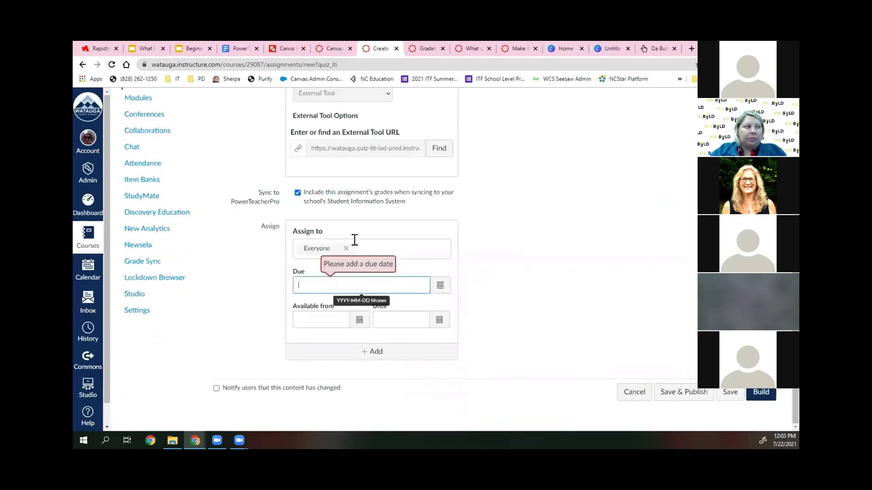
pyautogui.click(345, 201)
pyautogui.click(756, 395)
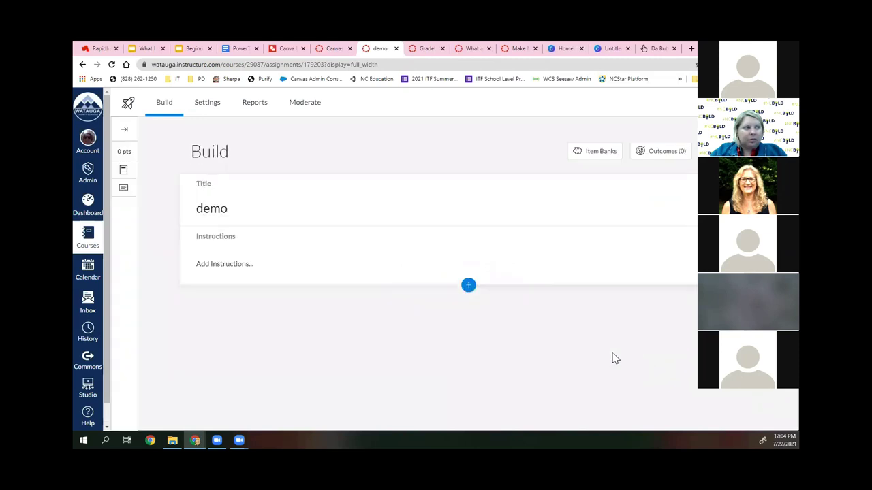
# Insert a Multiple Choice question into the demo quiz with the question stem "asdfsdf"
pyautogui.click(468, 286)
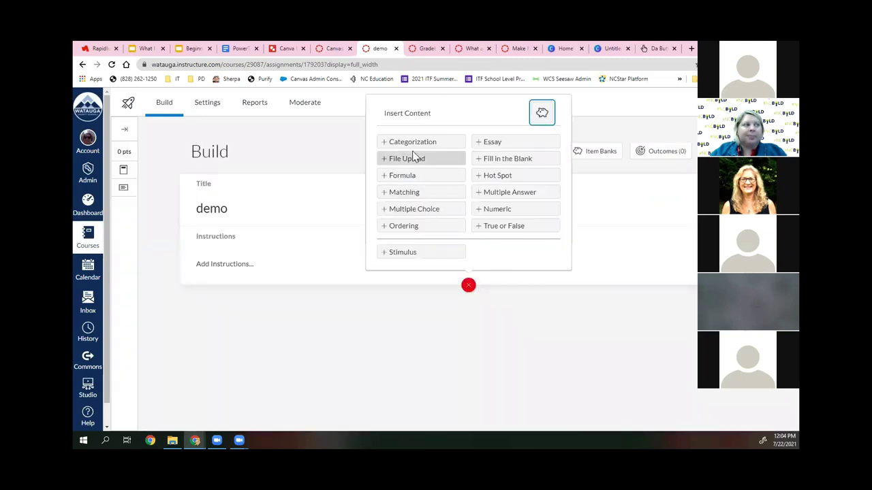
pyautogui.click(434, 212)
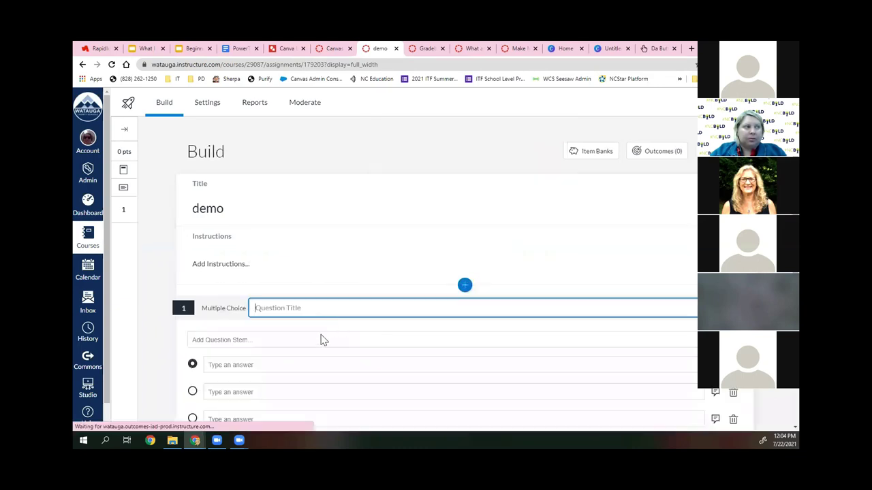
pyautogui.click(322, 340)
pyautogui.scroll(-2, 300, 327)
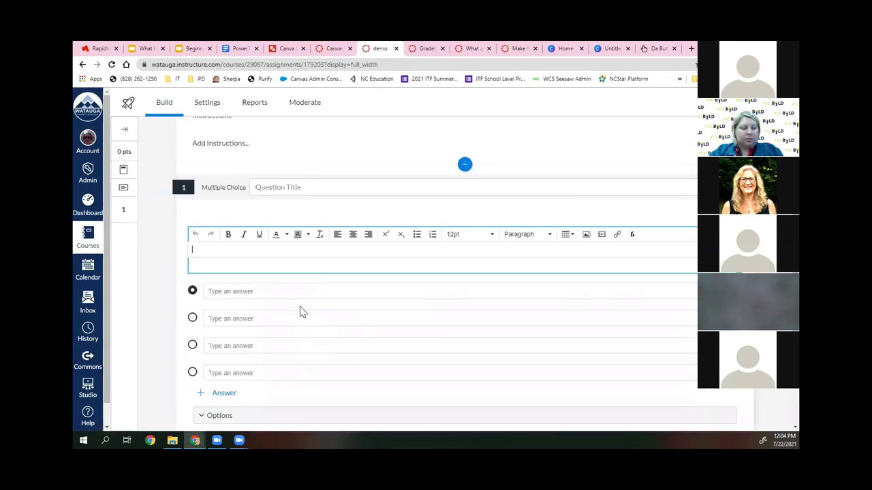
pyautogui.write('are')
pyautogui.scroll(-3, 508, 327)
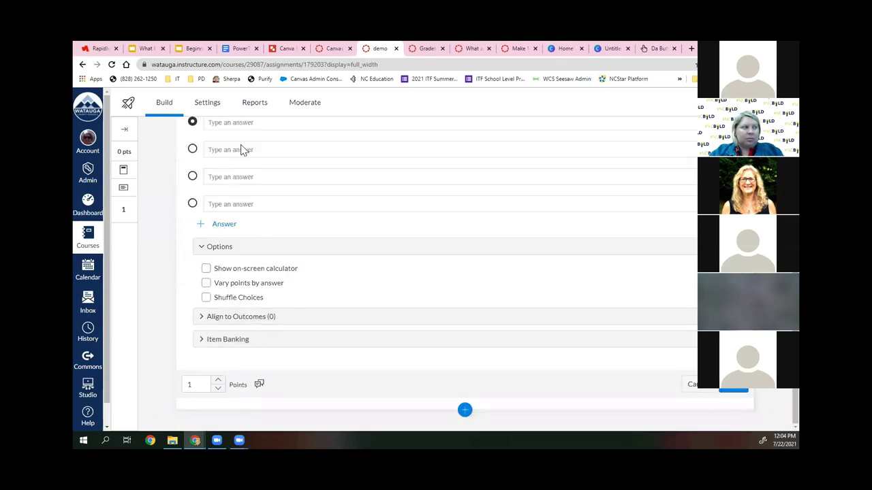
# Enter a, b, c and d as the question's answers, finish it with a as the correct answer, and duplicate the question
pyautogui.click(249, 169)
pyautogui.write('a')
pyautogui.click(245, 234)
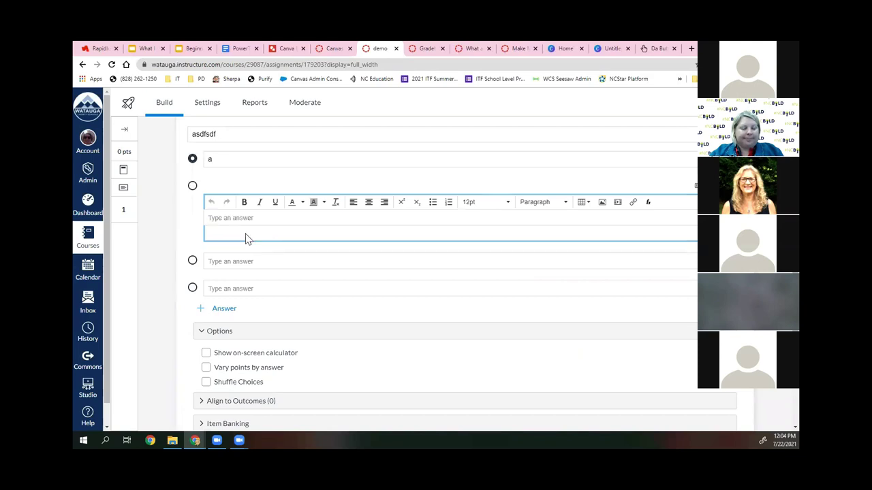
pyautogui.write('b')
pyautogui.click(236, 262)
pyautogui.write('c')
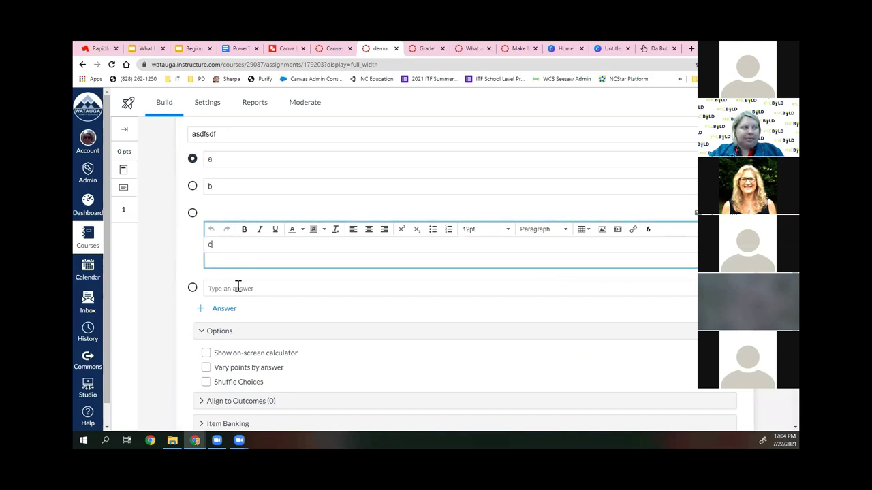
pyautogui.click(238, 288)
pyautogui.write('d')
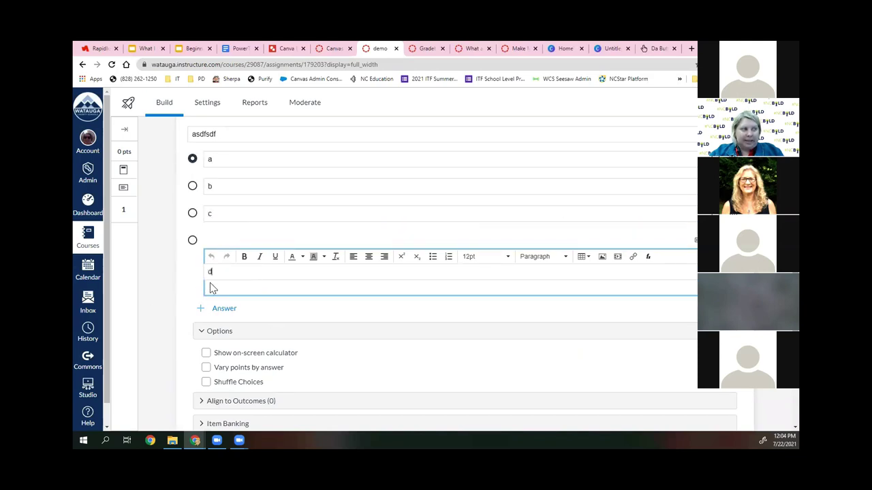
pyautogui.click(170, 298)
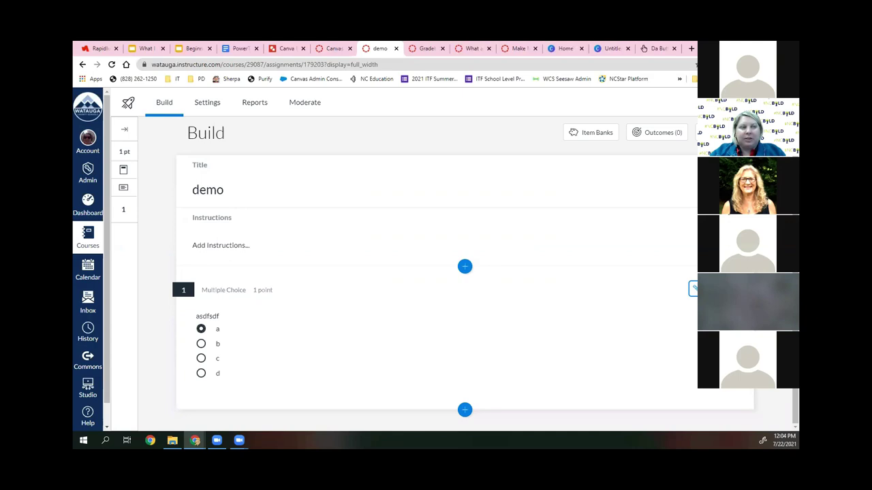
pyautogui.click(693, 288)
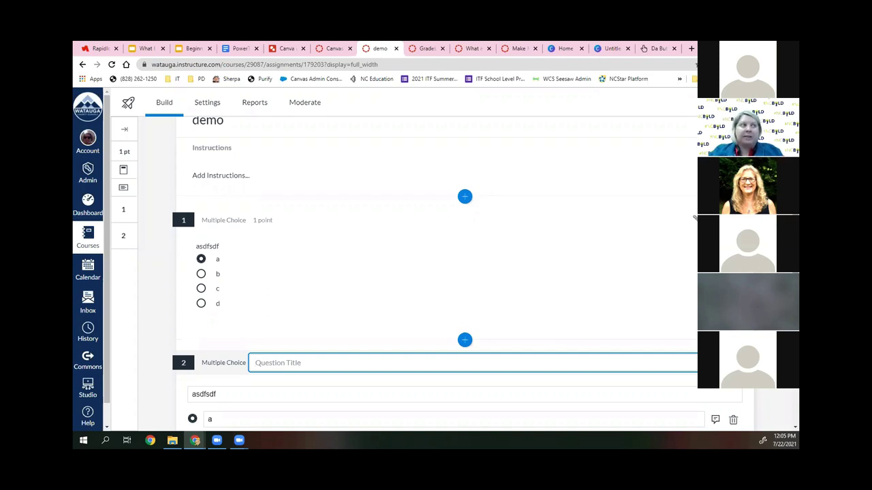
# Switch to the NCDPI Canvas site and open the gradebook of the Canvas Basics course
pyautogui.click(518, 48)
pyautogui.click(470, 48)
pyautogui.click(334, 48)
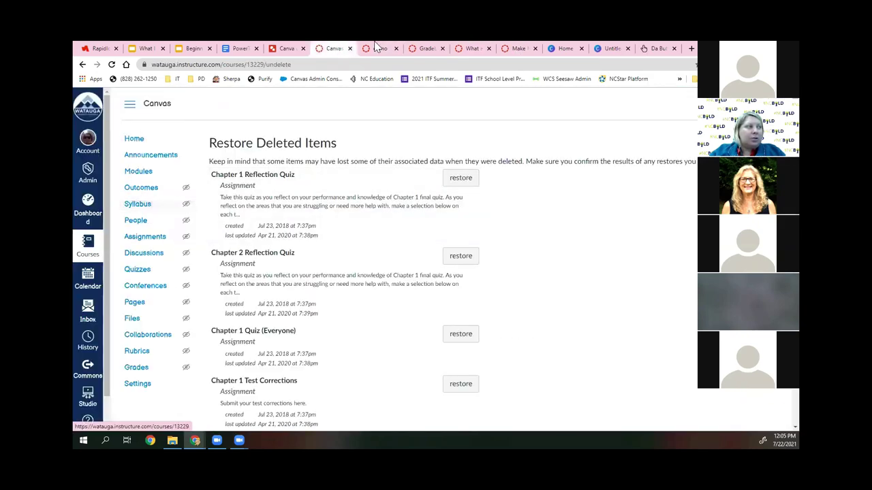
pyautogui.click(518, 48)
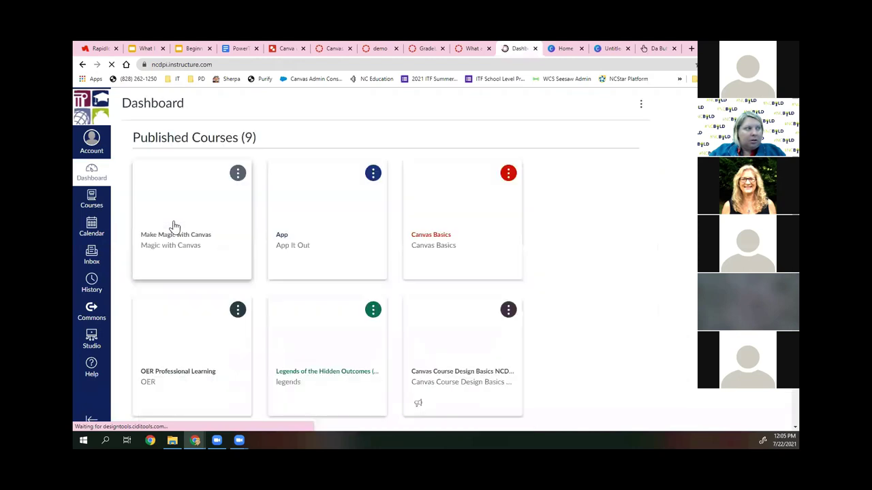
pyautogui.click(429, 240)
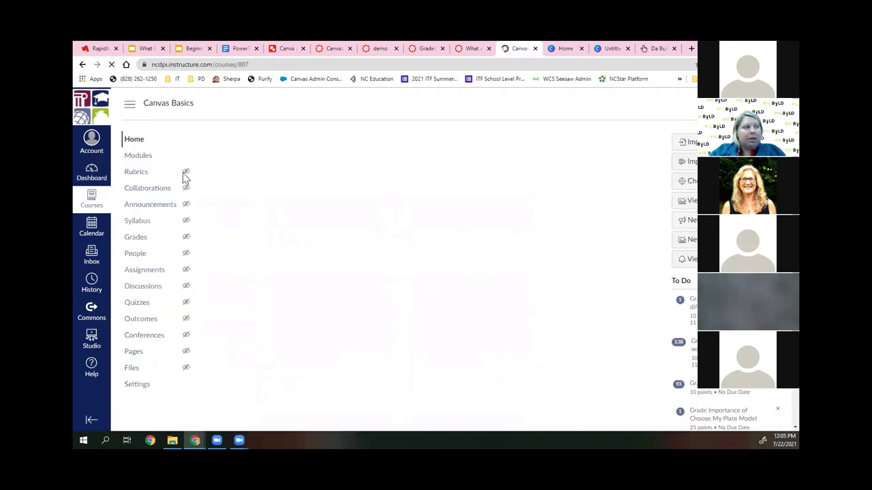
pyautogui.click(158, 238)
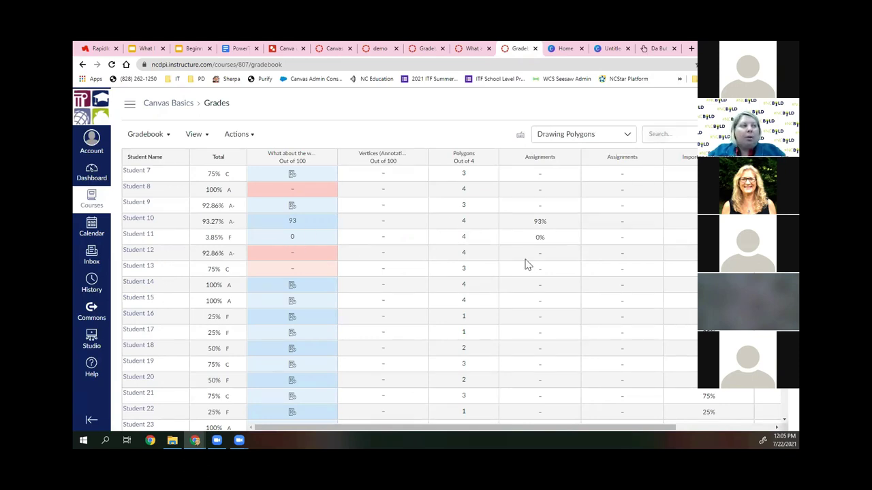
# Excuse Student 12 from the Vertices assignment in the gradebook by entering EX as the grade
pyautogui.scroll(-2, 473, 265)
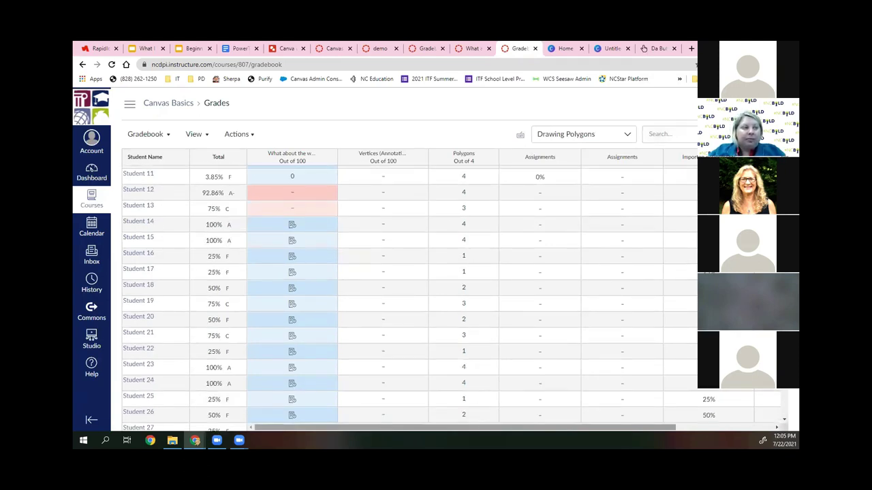
pyautogui.hscroll(3, 663, 416)
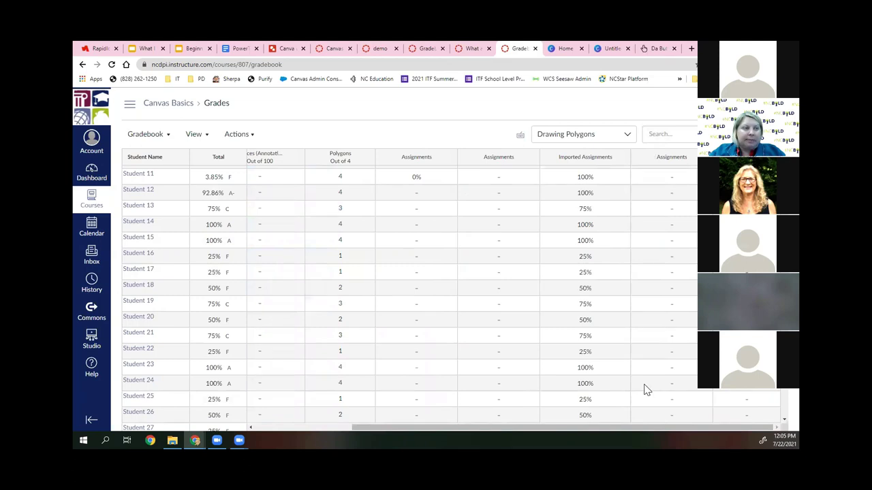
pyautogui.moveTo(625, 428); pyautogui.dragTo(338, 379)
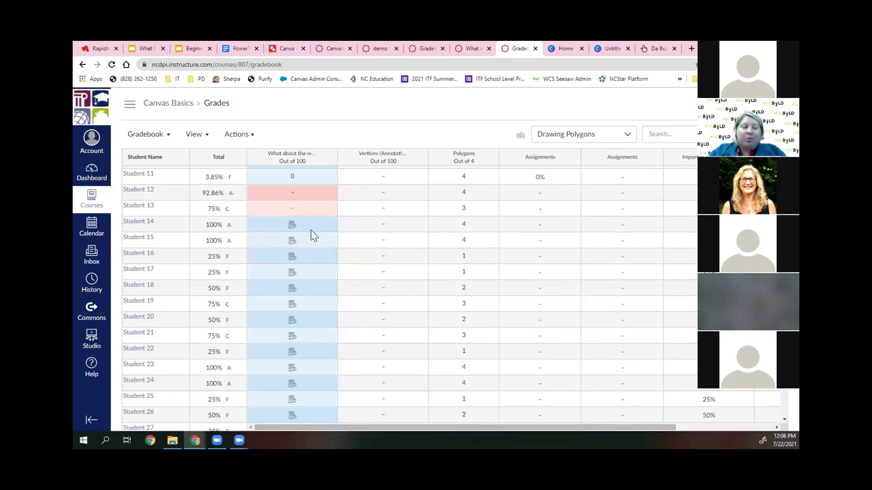
pyautogui.click(407, 198)
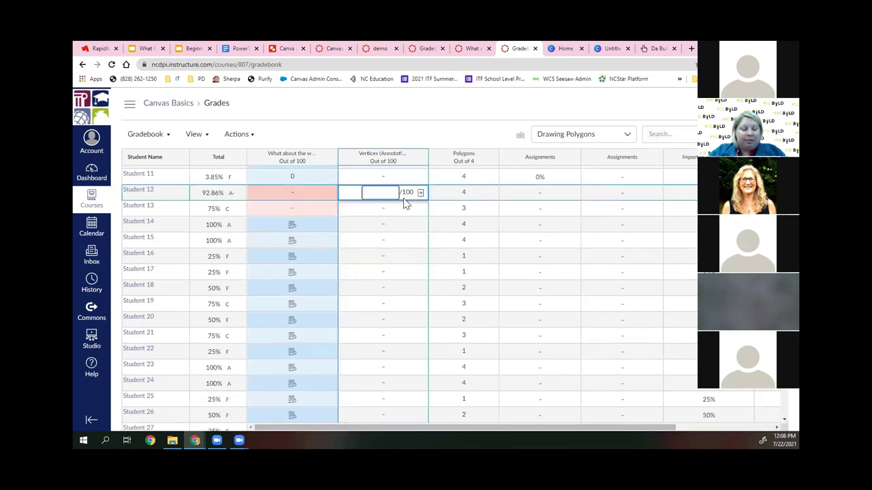
pyautogui.write('EX')
pyautogui.press('Return')
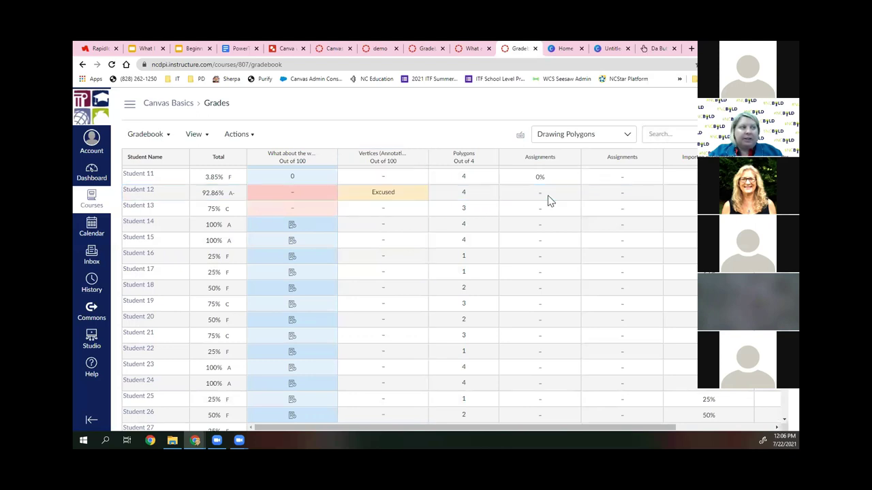
# View Student 12's individual grades page and return to the gradebook
pyautogui.click(543, 197)
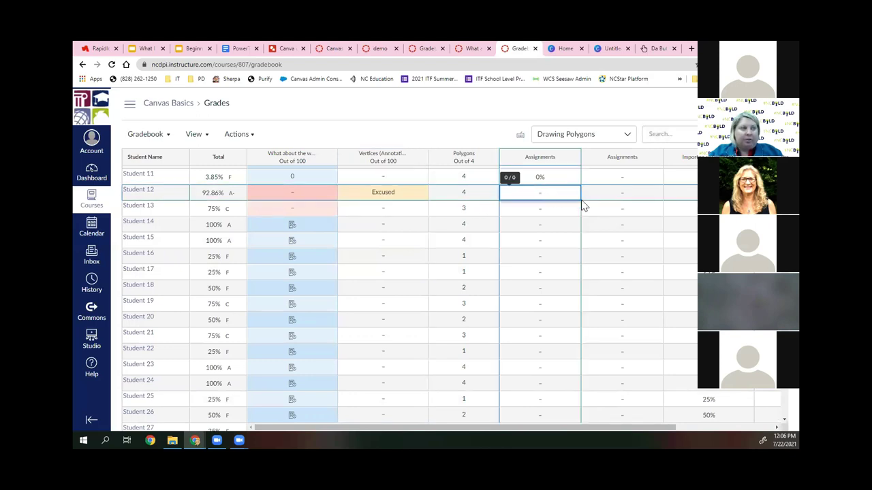
pyautogui.click(496, 222)
pyautogui.click(146, 192)
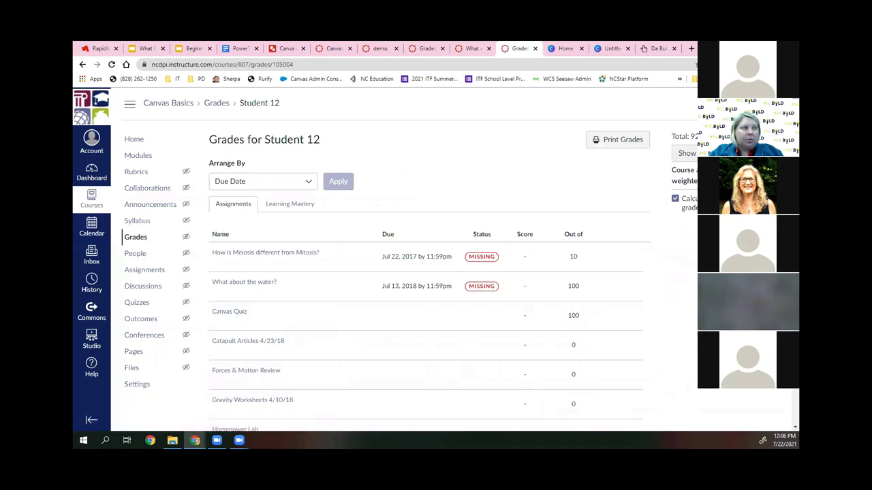
pyautogui.click(215, 105)
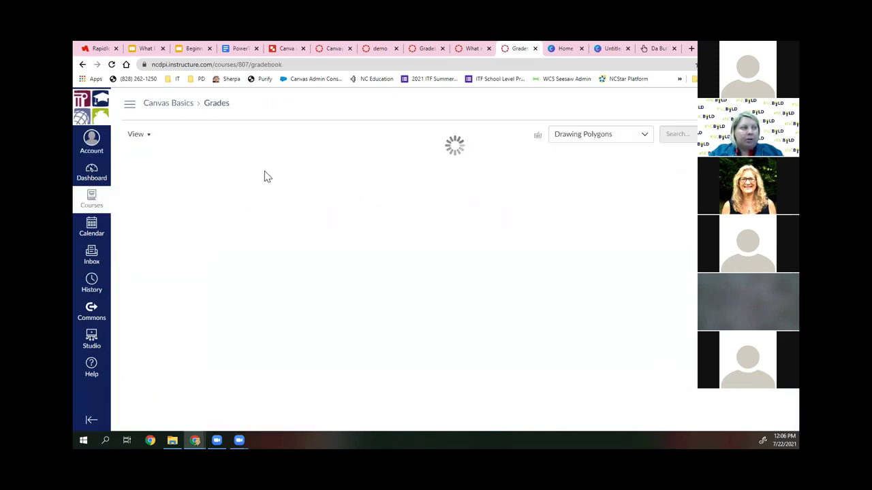
# Switch the gradebook to Individual View, look over its global settings and content selection, and go to the course home page
pyautogui.click(157, 136)
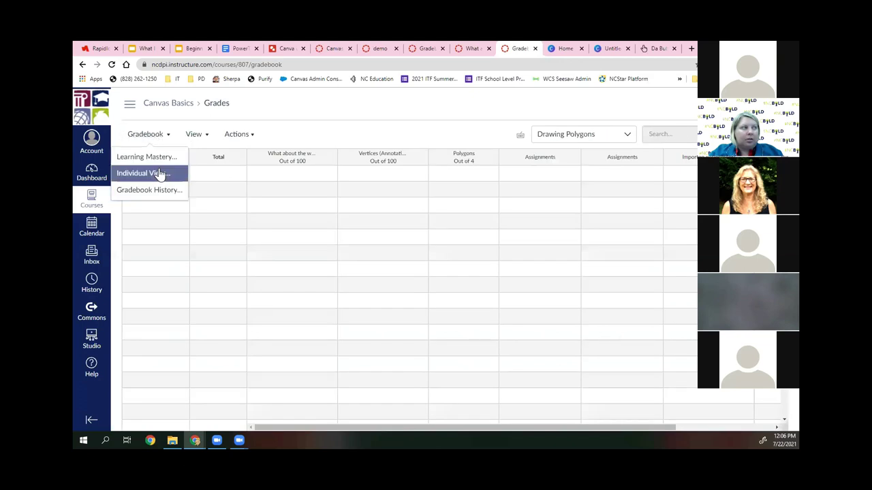
pyautogui.click(159, 173)
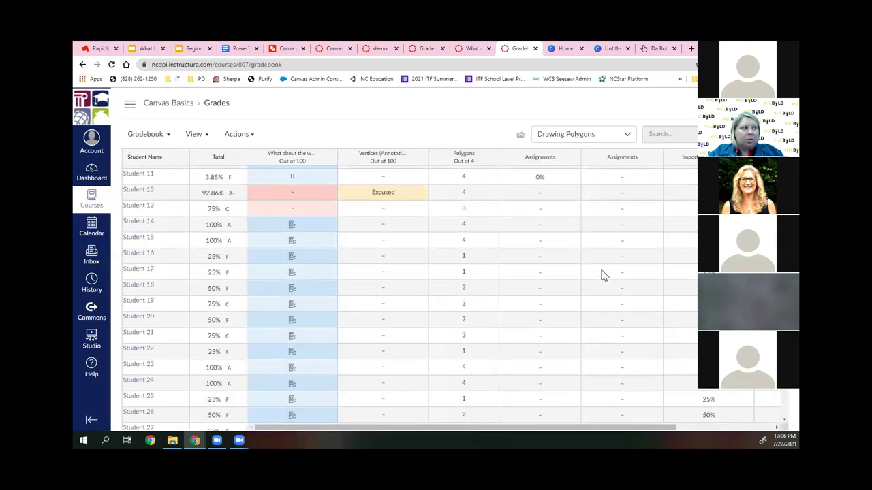
pyautogui.click(146, 135)
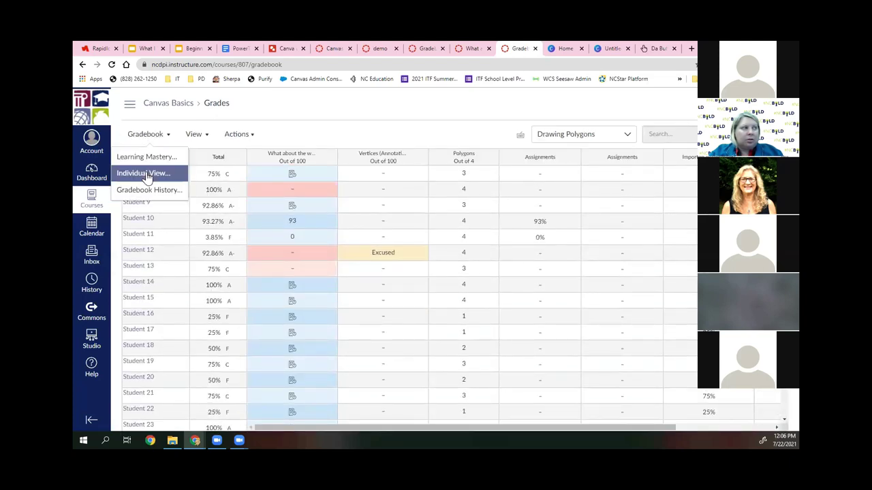
pyautogui.click(147, 173)
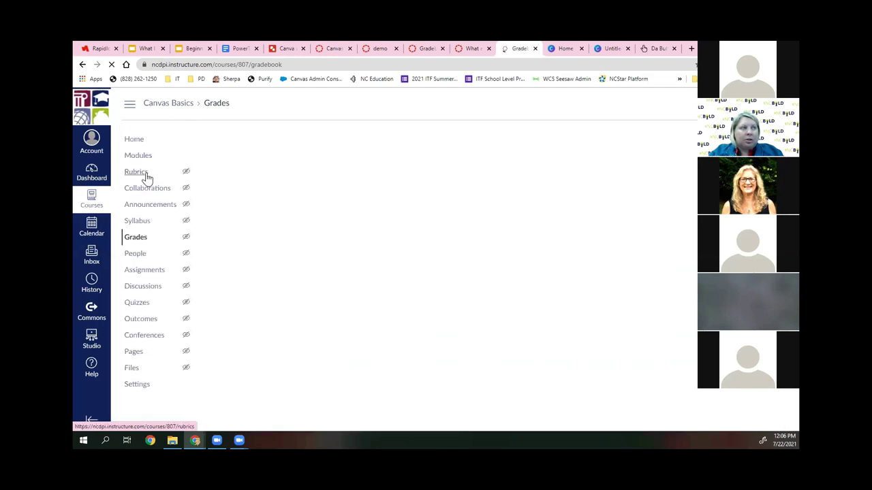
pyautogui.scroll(-1, 559, 245)
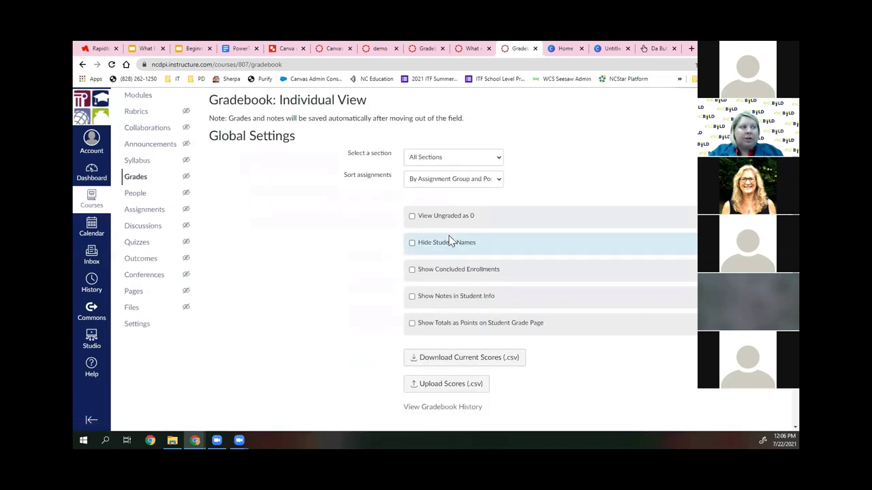
pyautogui.scroll(-1, 448, 241)
pyautogui.scroll(-2, 456, 272)
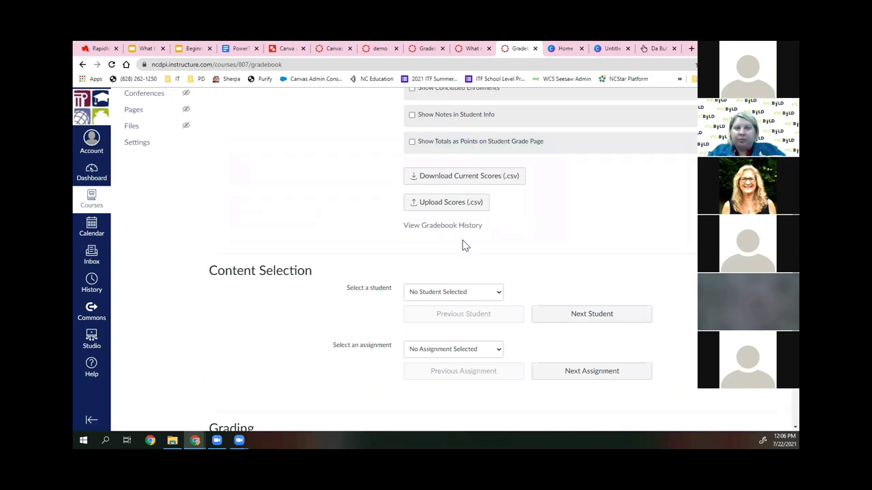
pyautogui.scroll(4, 463, 243)
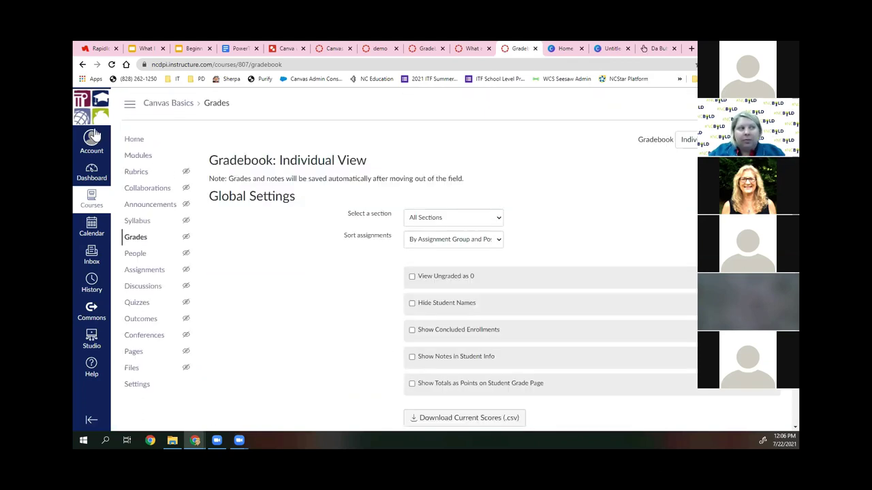
pyautogui.click(133, 141)
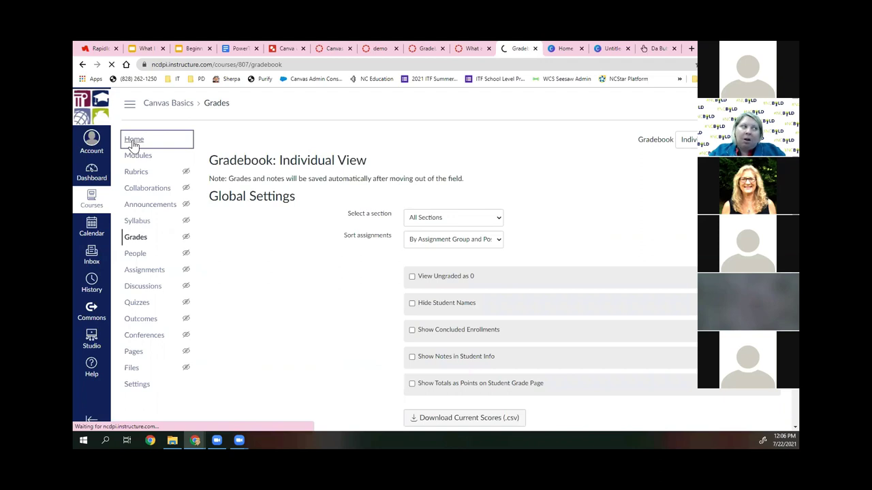